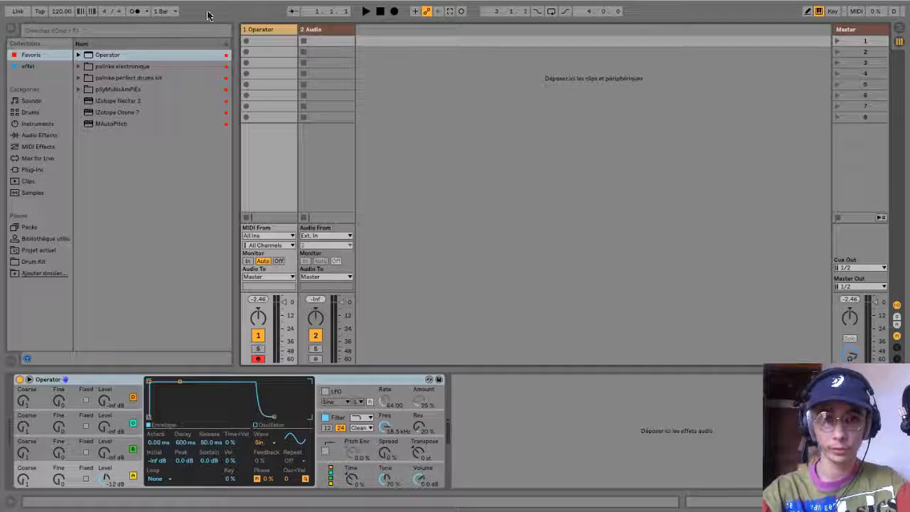
Set the oscillator A waveform of the Operator instrument to SwD.
left_click(274, 30)
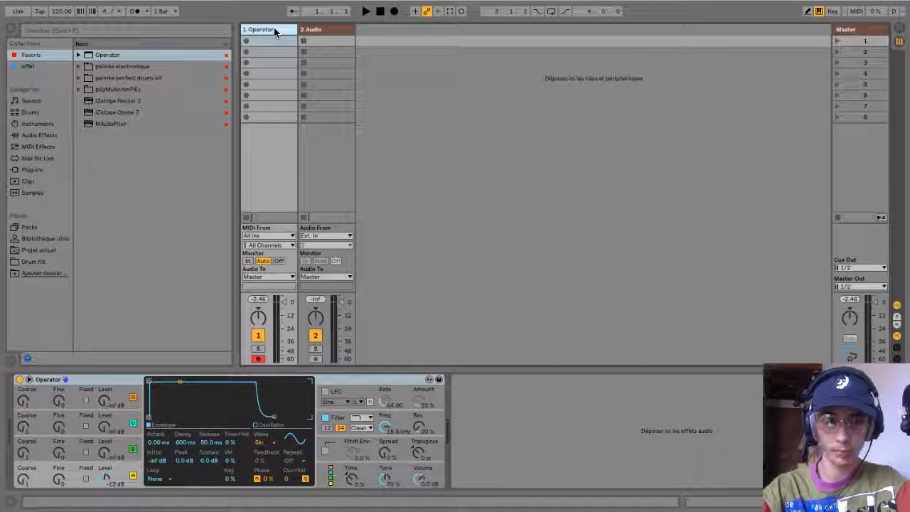
left_click(273, 443)
left_click(266, 325)
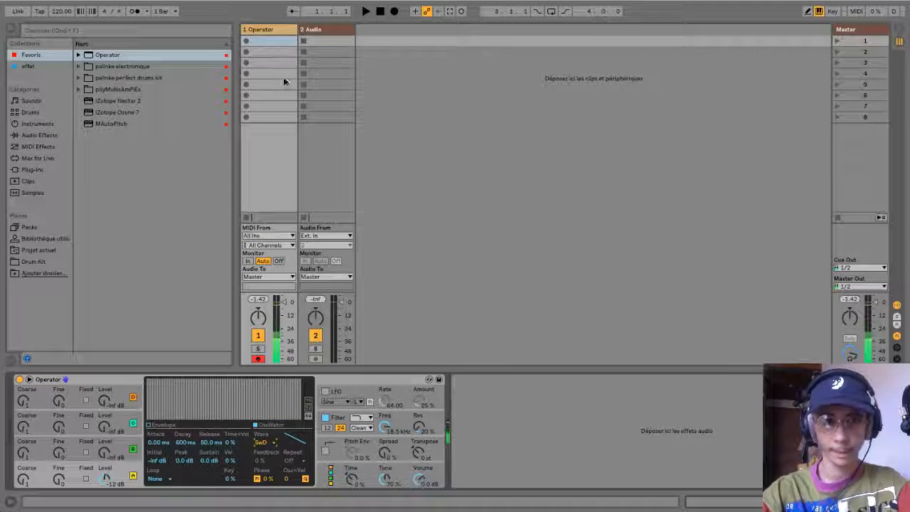
Create a MIDI clip in the Operator track's first slot with short C3, E3 and G3 notes at its start.
double_click(277, 40)
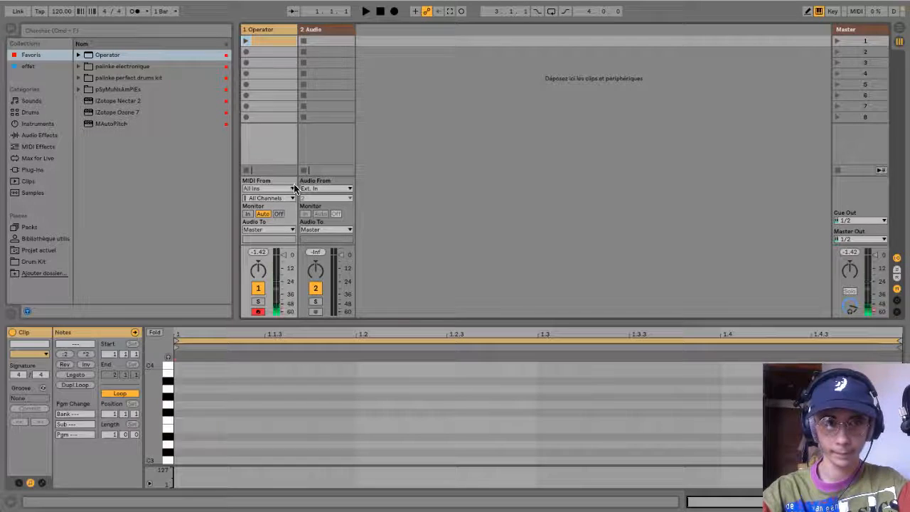
double_click(183, 428)
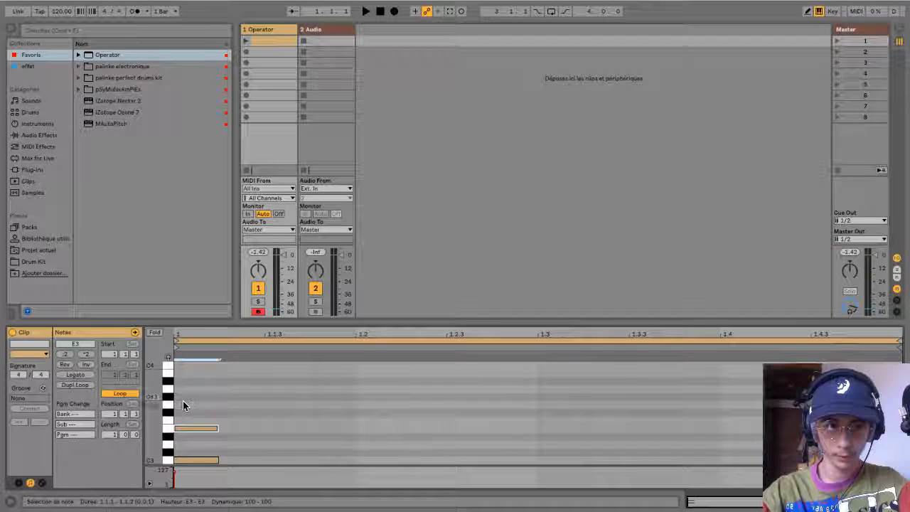
double_click(184, 405)
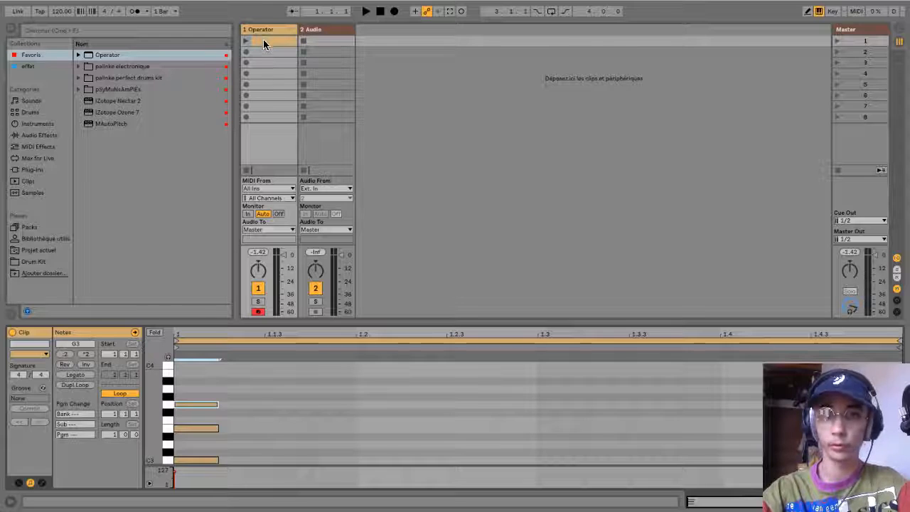
Stretch the three chord notes across the whole bar and audition the clip briefly.
left_click(277, 404)
left_click_drag(240, 386, 901, 455)
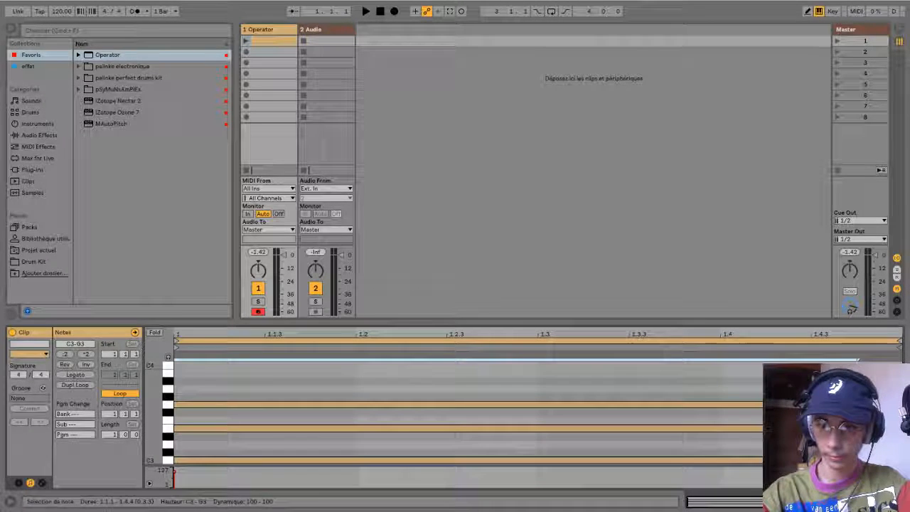
left_click(244, 42)
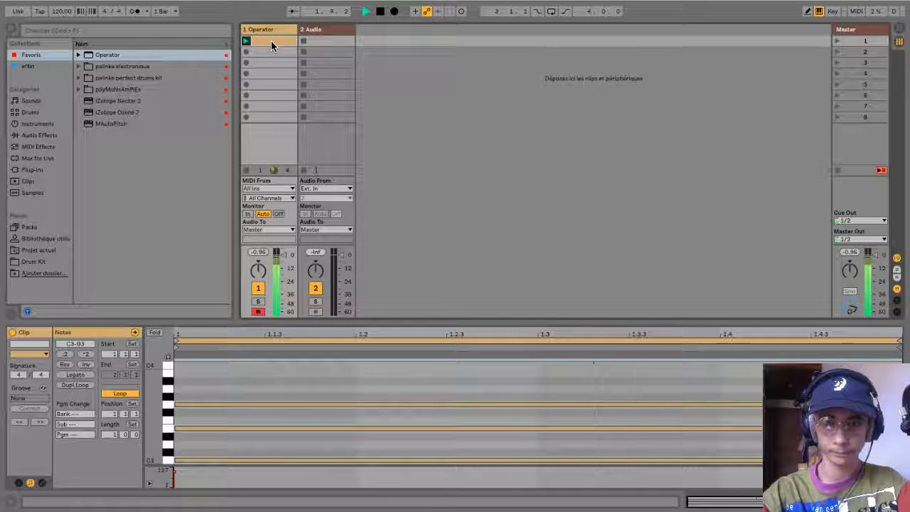
key("space")
Place the chord clip at bar 1 of the Operator track in the Arrangement view and return the track to arrangement playback.
key("Tab")
left_click_drag(176, 81, 27, 90)
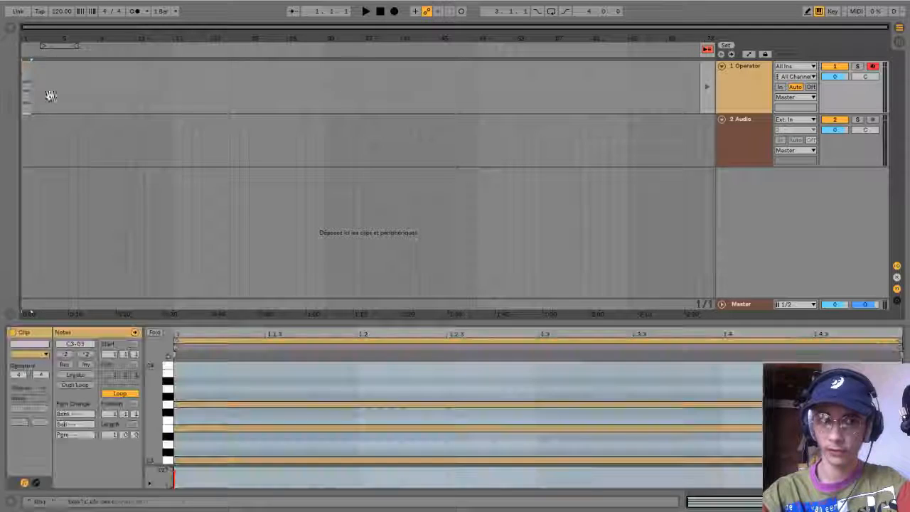
left_click(707, 86)
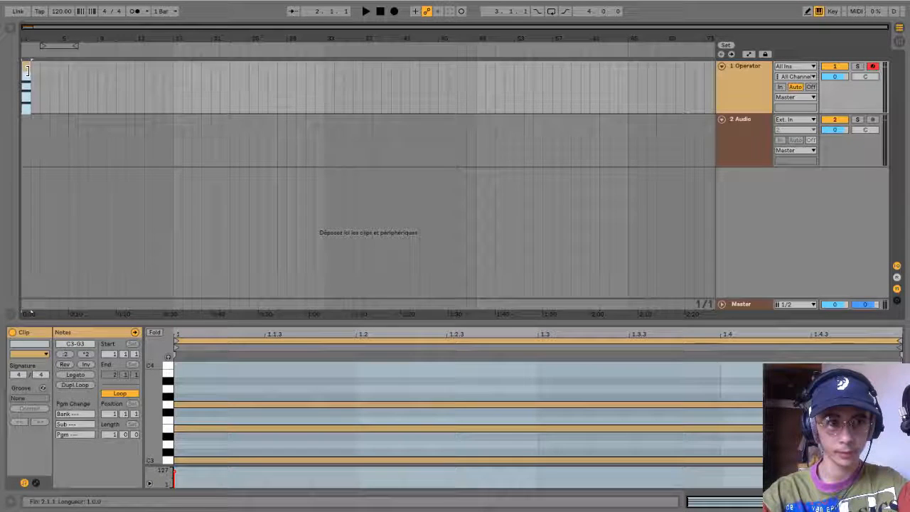
Extend the looped chord clip in the arrangement from bar 1 to bar 91 and return the insert marker to the start.
left_click_drag(30, 84, 601, 85)
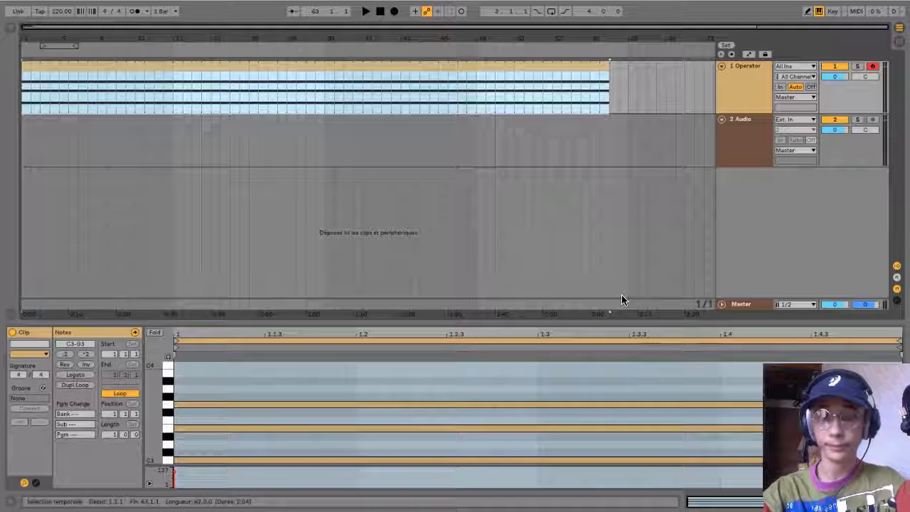
left_click_drag(604, 74, 748, 68)
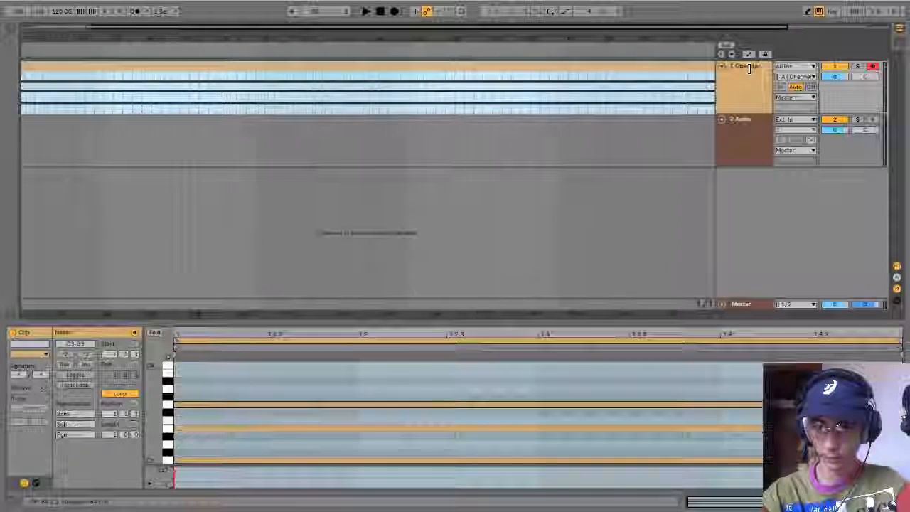
mouse_move(619, 44)
left_mouse_down()
mouse_move(622, 55)
mouse_move(718, 74)
mouse_move(594, 96)
mouse_move(604, 93)
left_mouse_up()
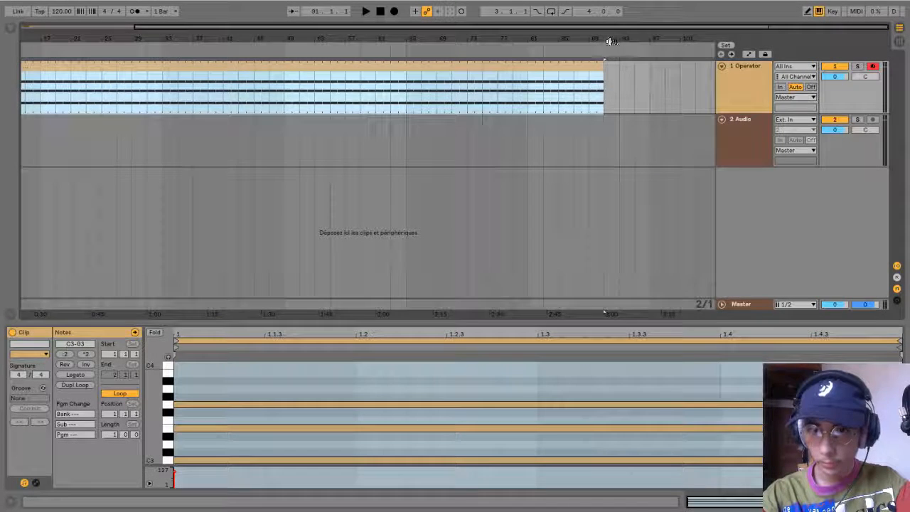
left_click_drag(609, 41, 609, 55)
key("minus")
key("minus")
key("minus")
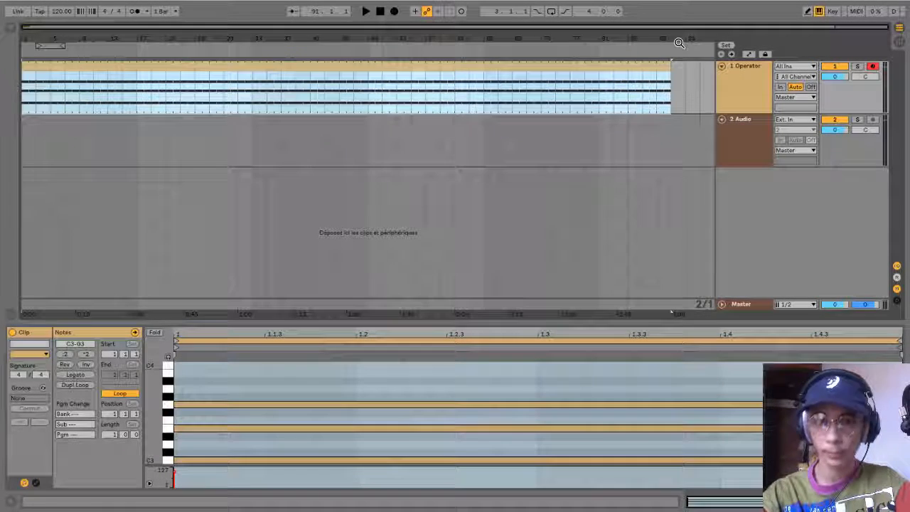
left_click(37, 73)
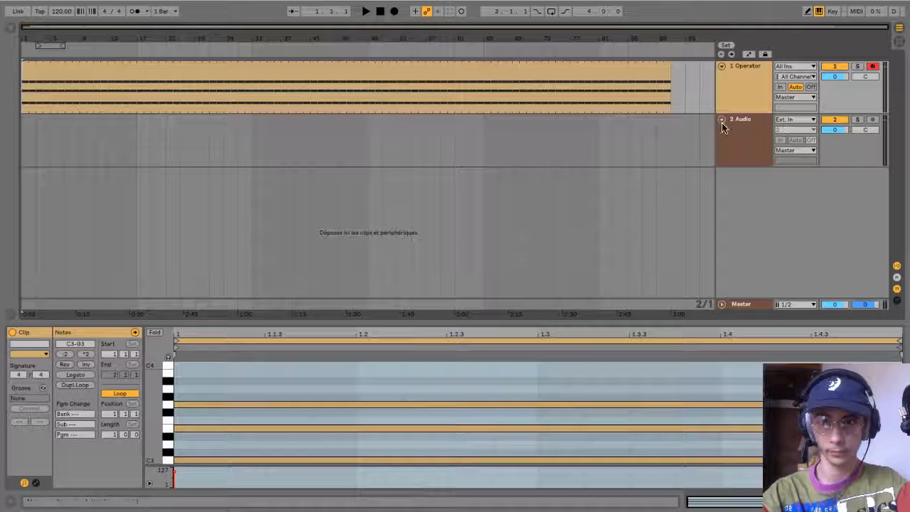
Colour the Operator track red and assign the track colour to its clips.
right_click(754, 135)
left_click(750, 59)
right_click(753, 81)
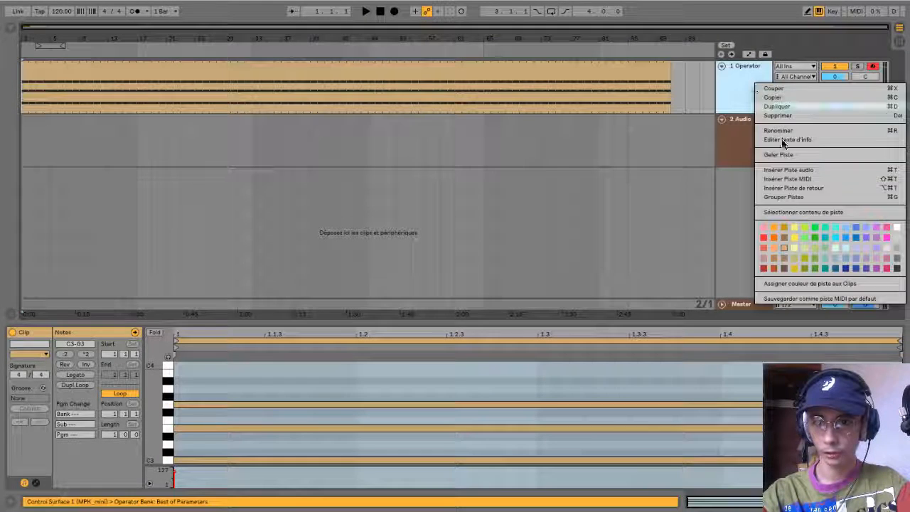
left_click(762, 237)
right_click(744, 71)
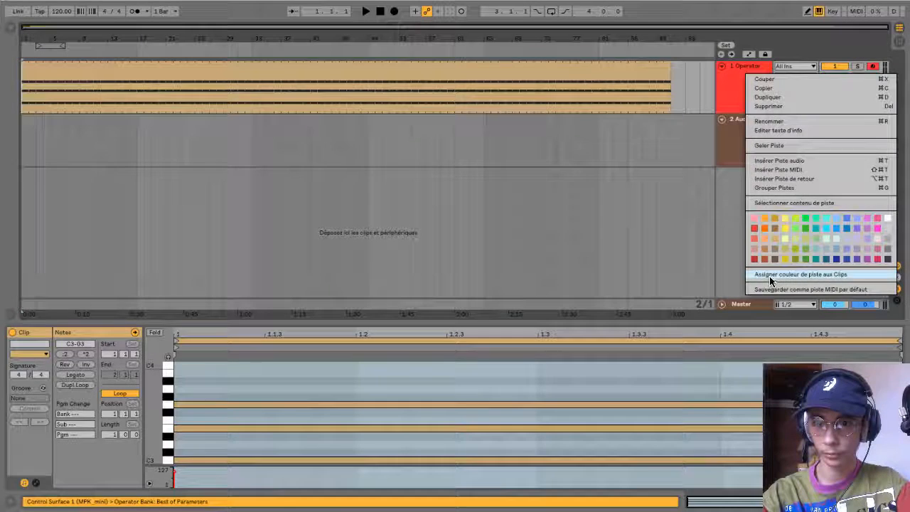
left_click(769, 275)
Colour the 2 Audio track red and put it in its own group.
left_click(735, 135)
right_click(736, 135)
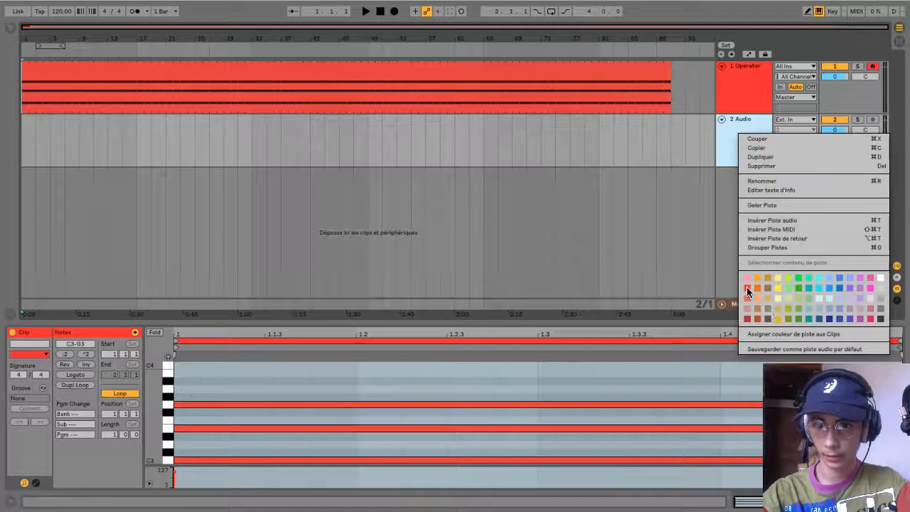
left_click(747, 292)
right_click(737, 140)
key("Escape")
key("super+g")
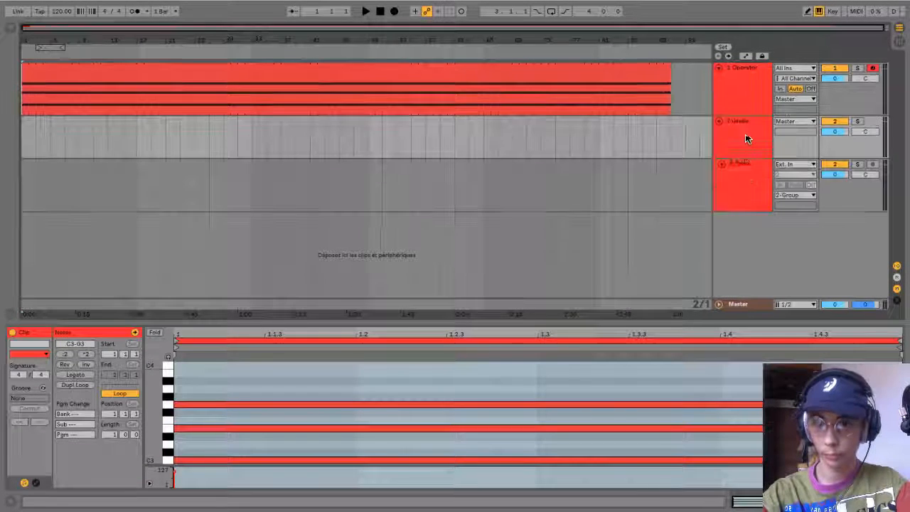
left_click(741, 185)
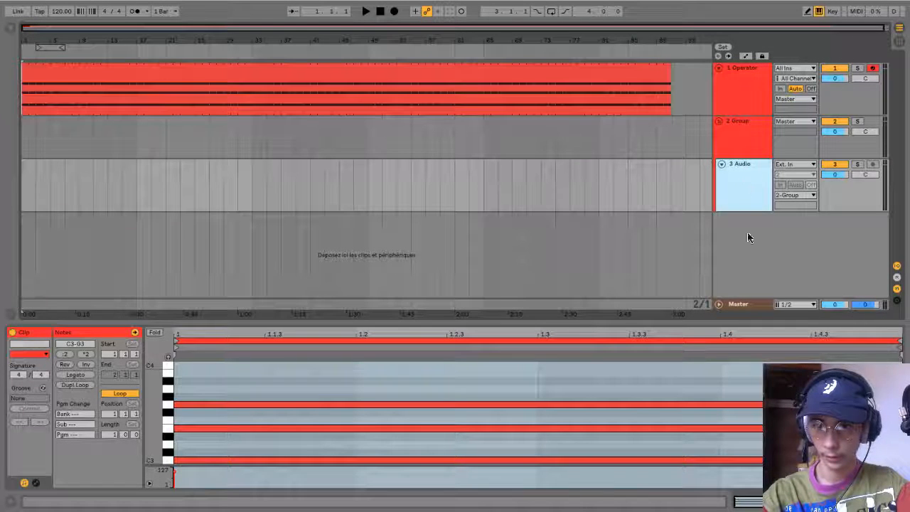
Rename the group track "batterie" and the Operator track "synth".
left_click(737, 135)
key("ctrl+r")
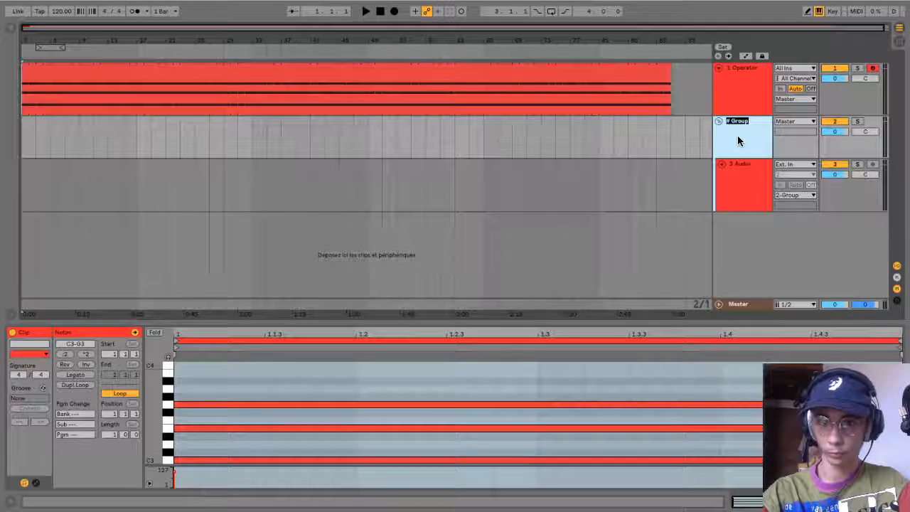
type("batterie")
key("Return")
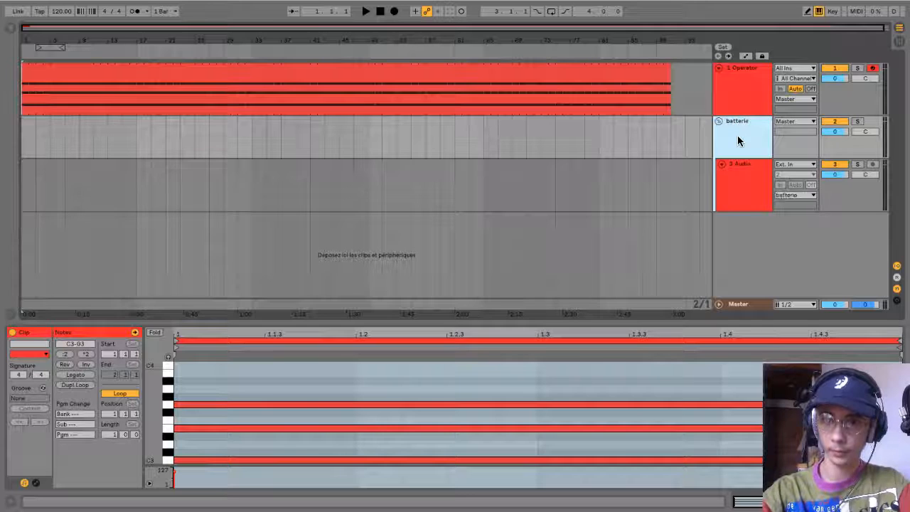
left_click(746, 82)
key("ctrl+r")
type("synth")
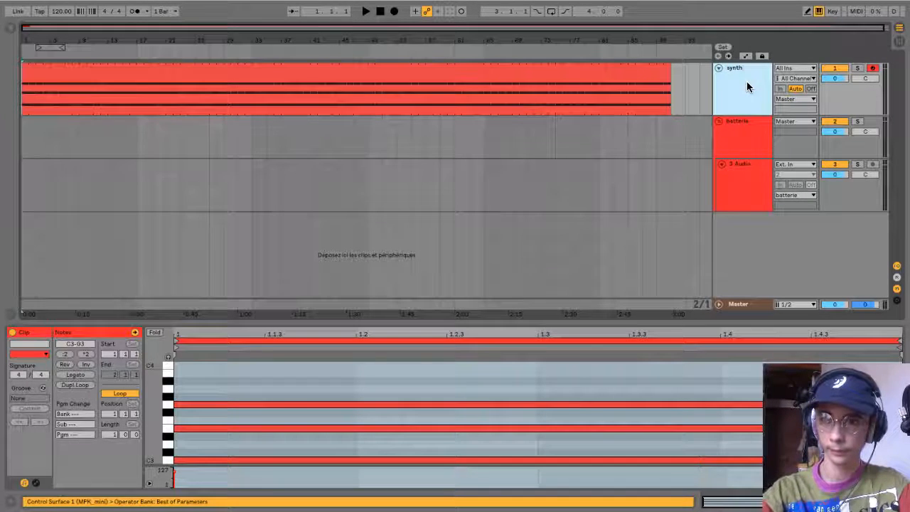
Colour the Master track red, set its volume to 6 dB and play the arrangement briefly.
right_click(736, 305)
left_click(743, 383)
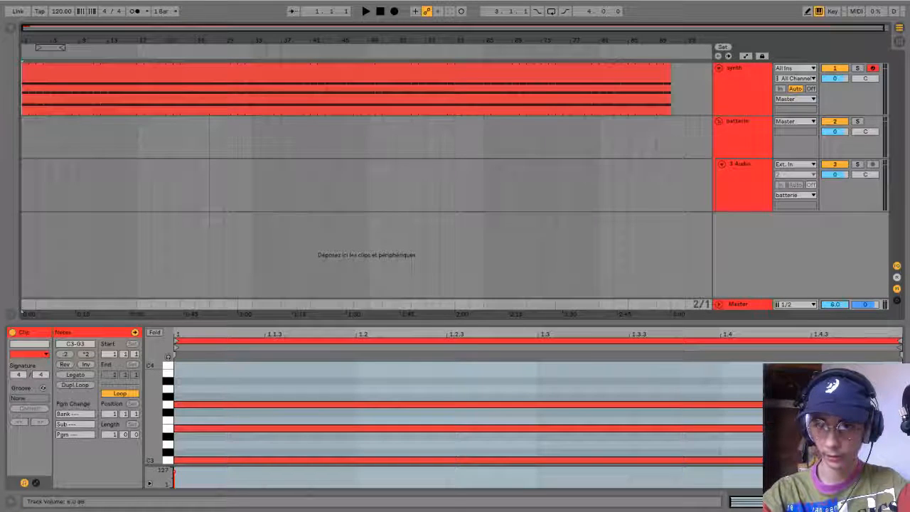
key("space")
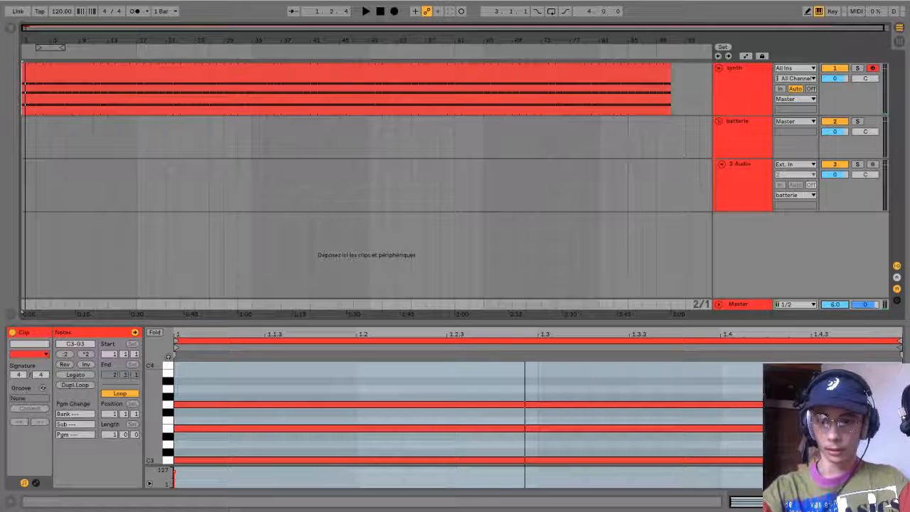
Hide the clip detail view and browse the palinke electronique favourites to the 01 Kicks folder of WS - Algo Operator [FM] FREE.
key("ctrl+alt+l")
left_click(755, 197)
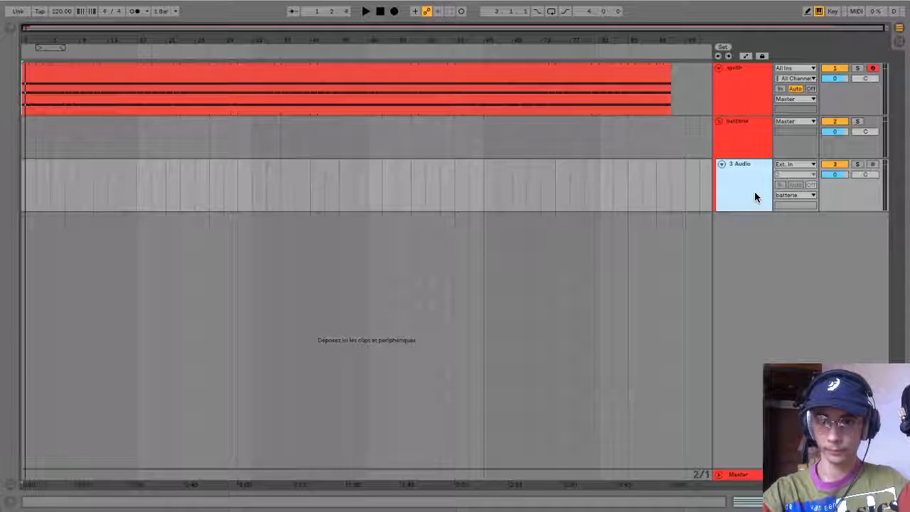
left_click(12, 28)
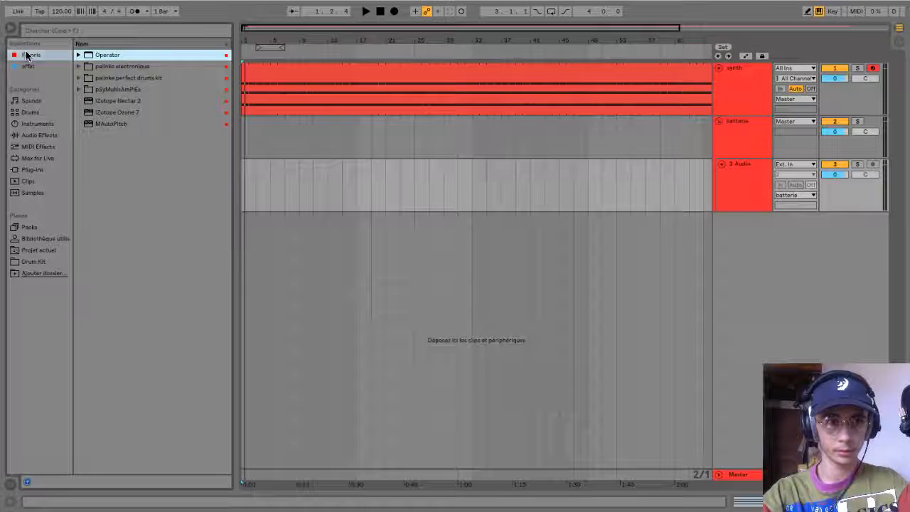
left_click(78, 66)
left_click(85, 89)
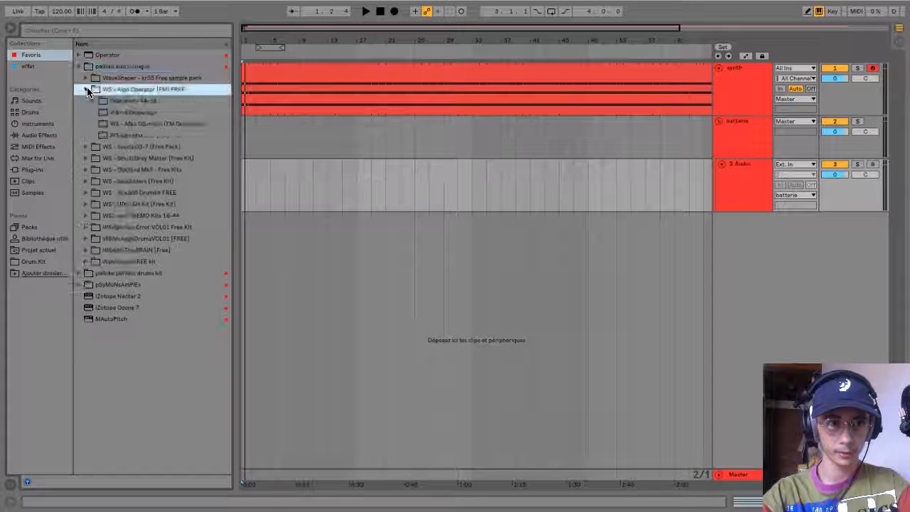
left_click(99, 102)
left_click(93, 101)
left_click(101, 112)
Audition the kick samples in the 01 Kicks folder one after another, from 01 FM Kick 07 Solido.wav to 08 FM bigKick.wav.
left_click(131, 125)
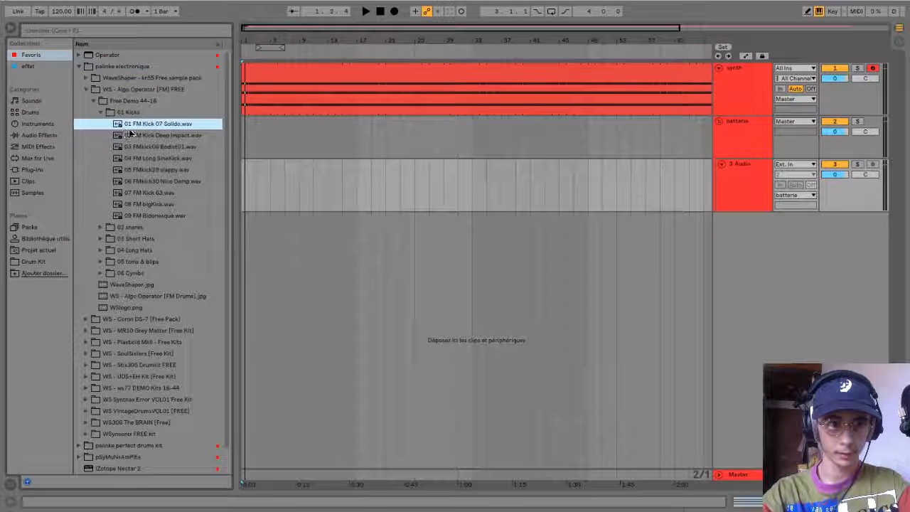
left_click(148, 135)
left_click(152, 147)
left_click(155, 158)
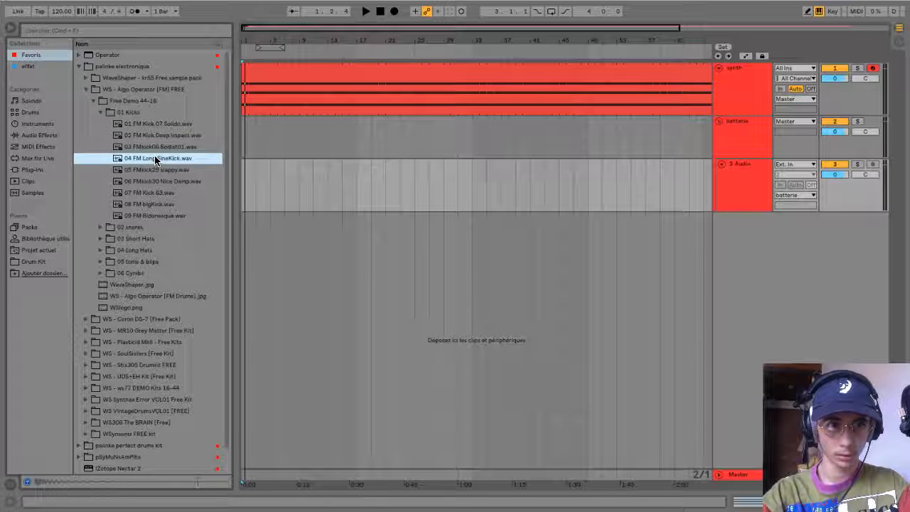
left_click(157, 170)
left_click(162, 181)
left_click(162, 192)
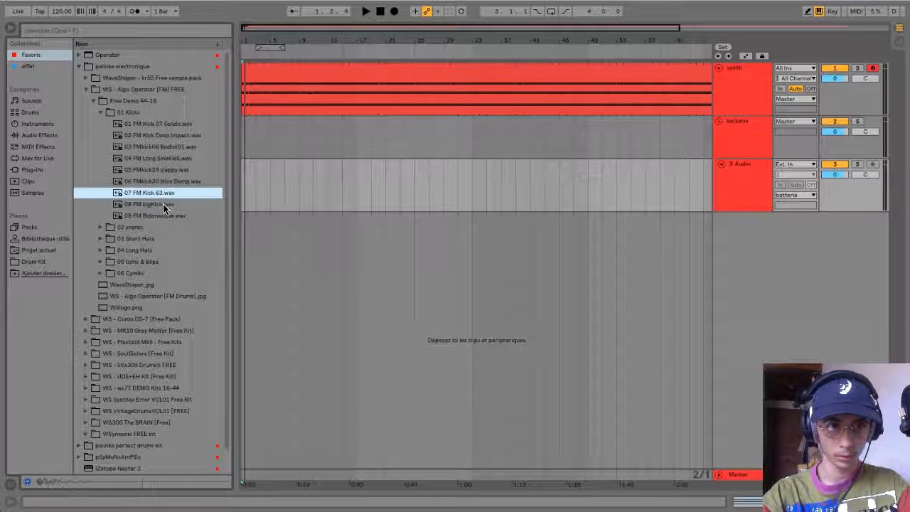
left_click(159, 204)
Place 07 FM Kick 63.wav at bar 1 of the audio track in the batterie group and hide the browser.
left_click_drag(160, 198, 241, 178)
left_click(5, 29)
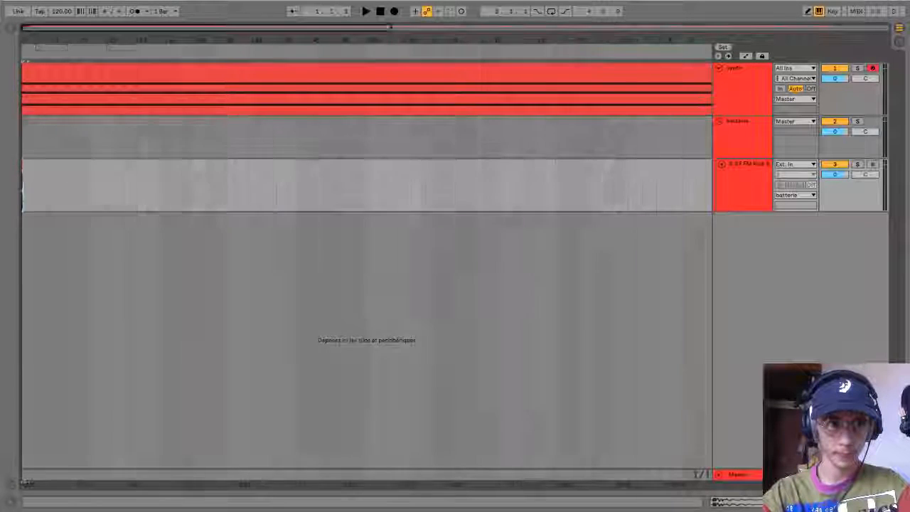
left_click(27, 165)
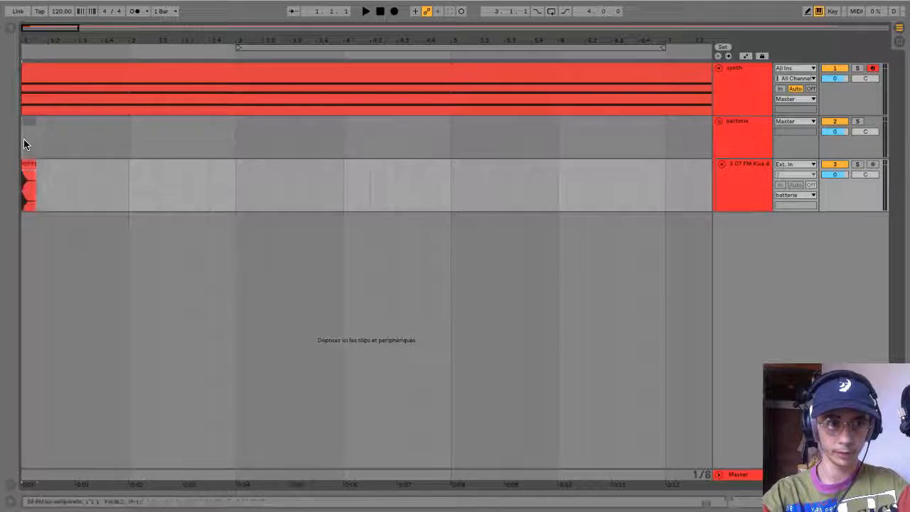
Copy the kick clip to beats 1.4, 2.2, 2.4, 3.1, 3.2.3 and 3.4 of the kick track while the arrangement plays.
key("space")
left_click_drag(26, 166, 106, 178)
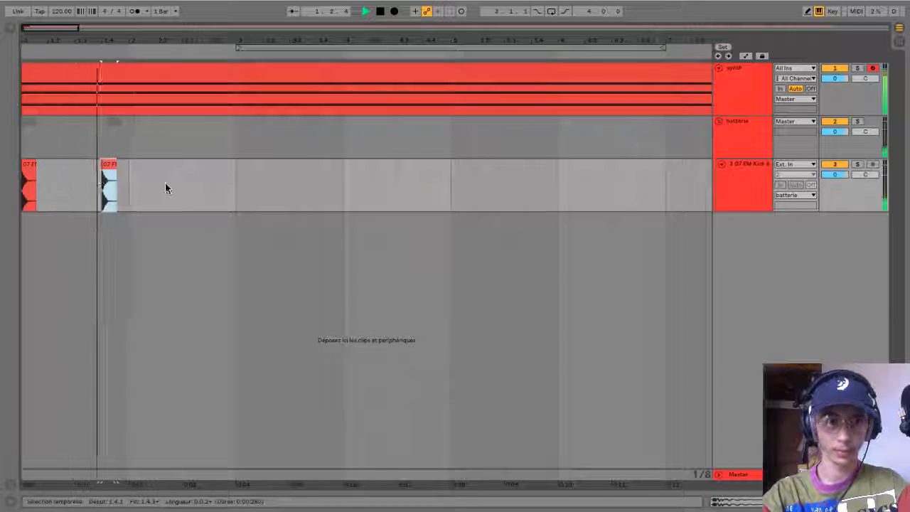
key("ctrl+v")
key("ctrl+v")
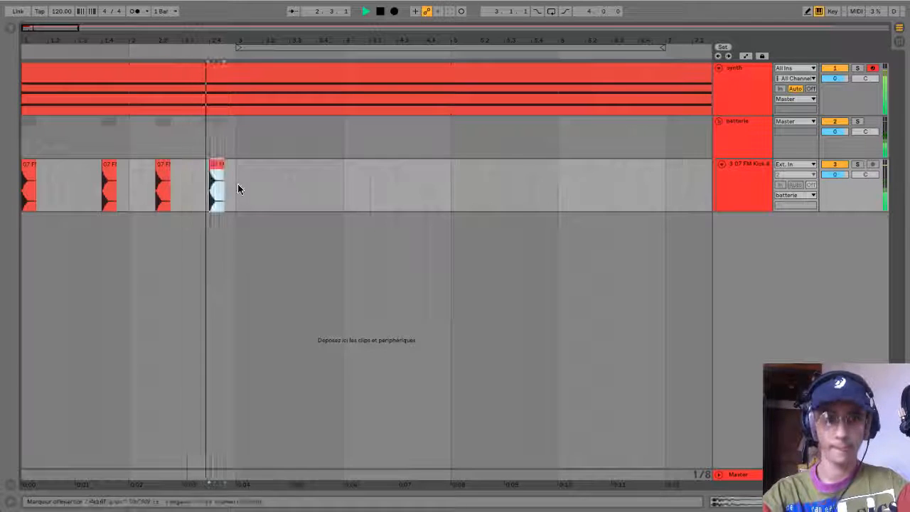
key("ctrl+v")
key("ctrl+v")
key("ctrl+v")
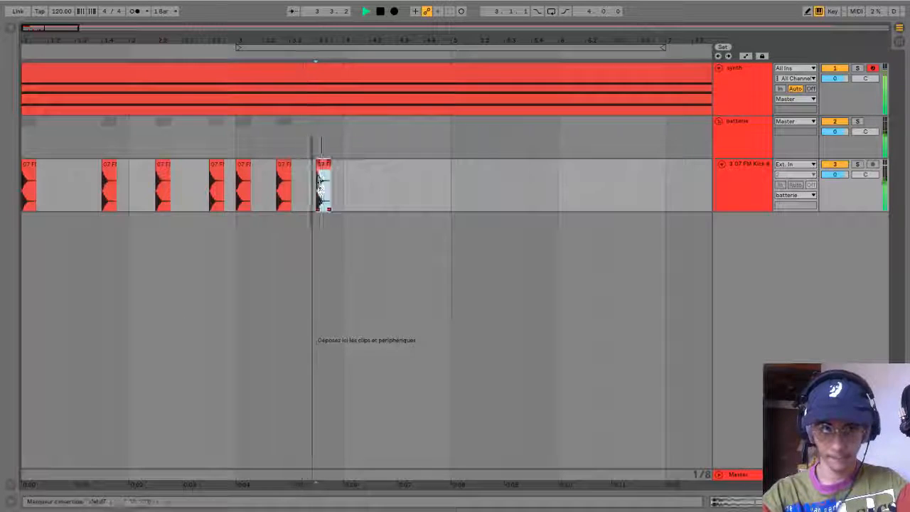
key("space")
Insert an audio track below the kick track and open the snare folder of the palinke perfect drums kit favourite.
left_click(767, 180)
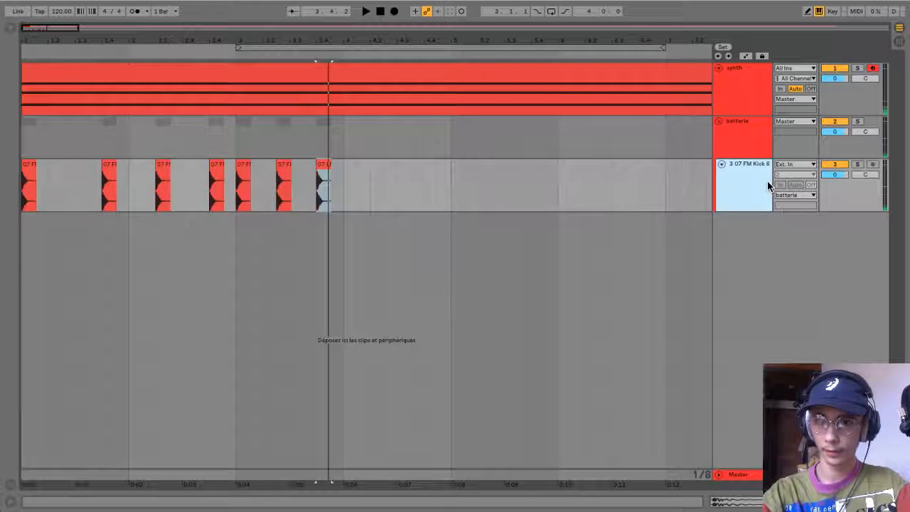
key("ctrl+t")
left_click(9, 33)
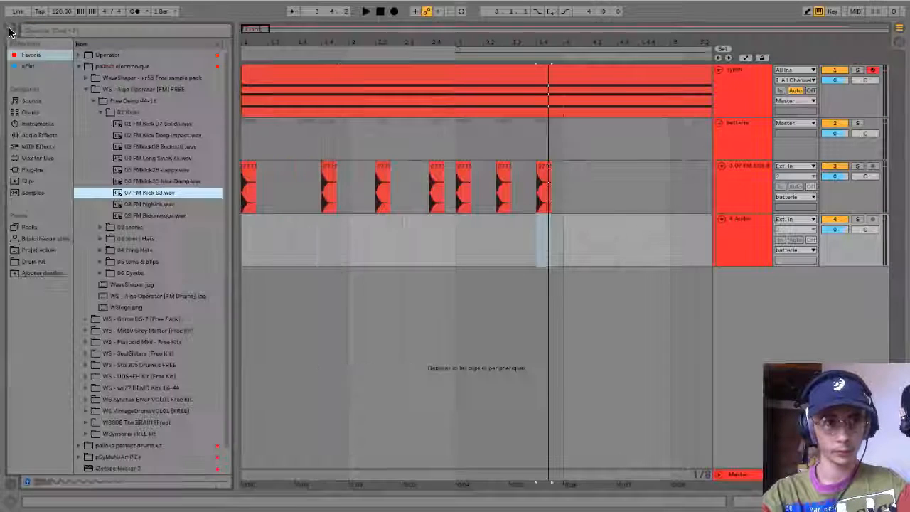
left_click(79, 66)
left_click(78, 79)
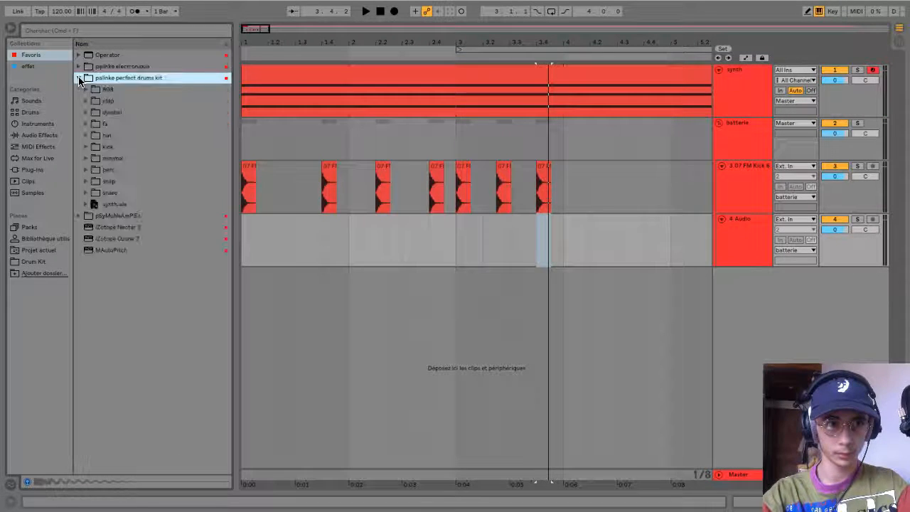
left_click(86, 192)
Audition samples in the snare folder and place snare12.wav at beat 1.3 of the new audio track.
left_click(132, 248)
scroll(139, 263, "down", 3)
left_click(139, 262)
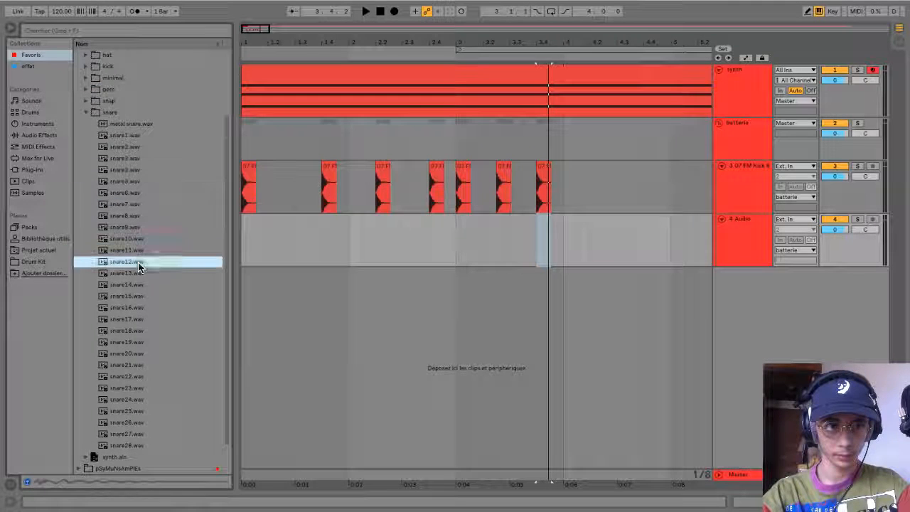
left_click_drag(137, 263, 299, 227)
left_click(245, 245)
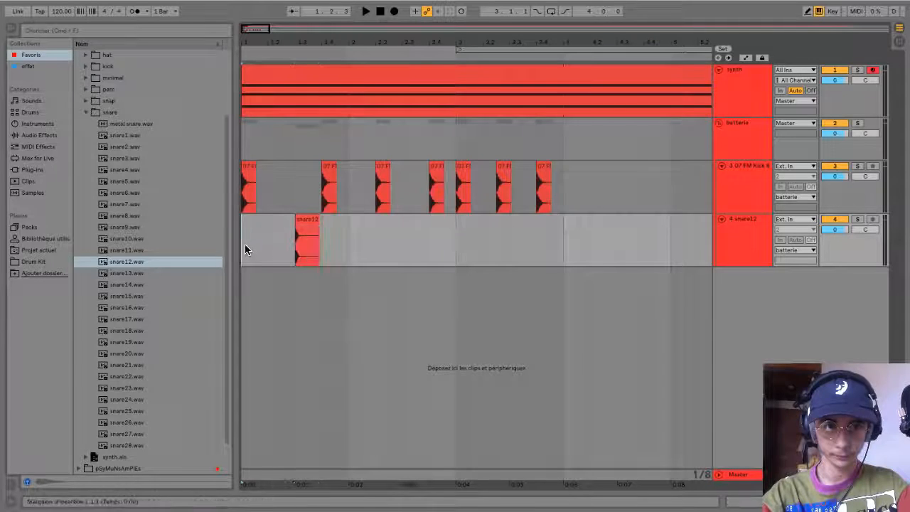
Copy the snare12 clip to beats 2.3, 3.3 and 4.3 of the snare track.
left_click(309, 241)
left_click(398, 235)
key("ctrl+v")
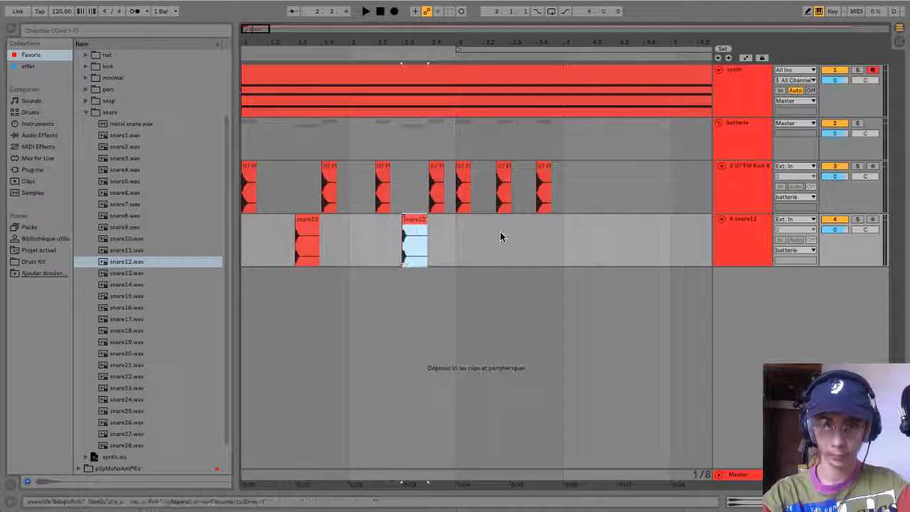
left_click(512, 234)
key("ctrl+v")
left_click(618, 237)
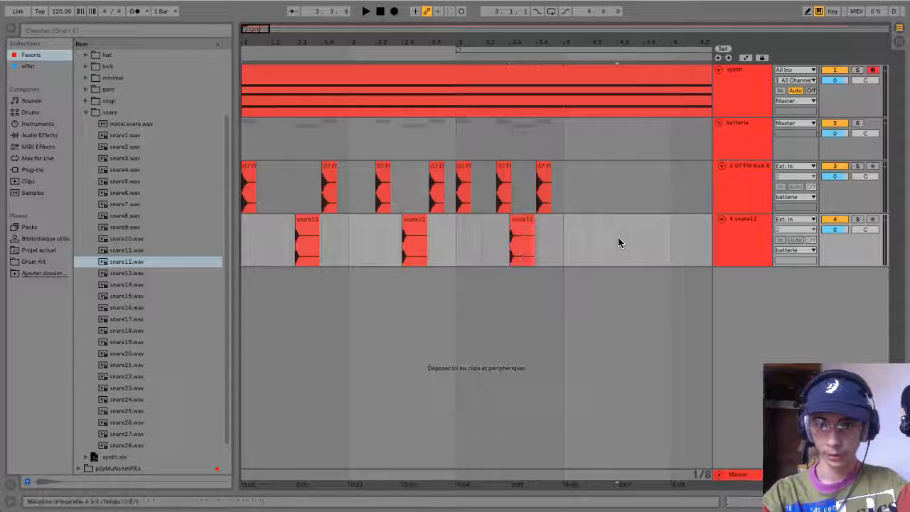
key("ctrl+v")
Copy the kick clip to positions 4.2 and 4.2.3 of the kick track.
left_click(543, 181)
left_click(593, 185)
key("ctrl+v")
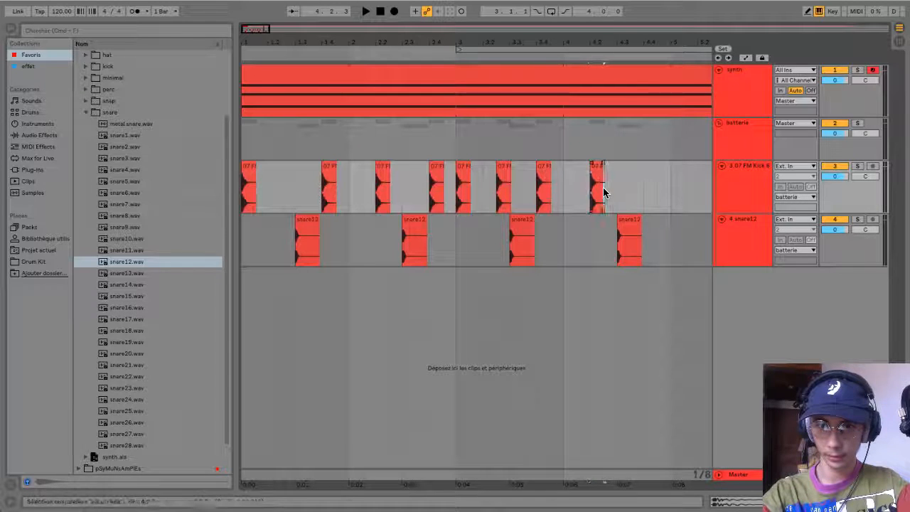
Select the first sixteenth note of the snare clip at beat 4.3 and duplicate it six times in a row.
left_click(617, 234)
left_click_drag(641, 43, 642, 71)
left_click(521, 256)
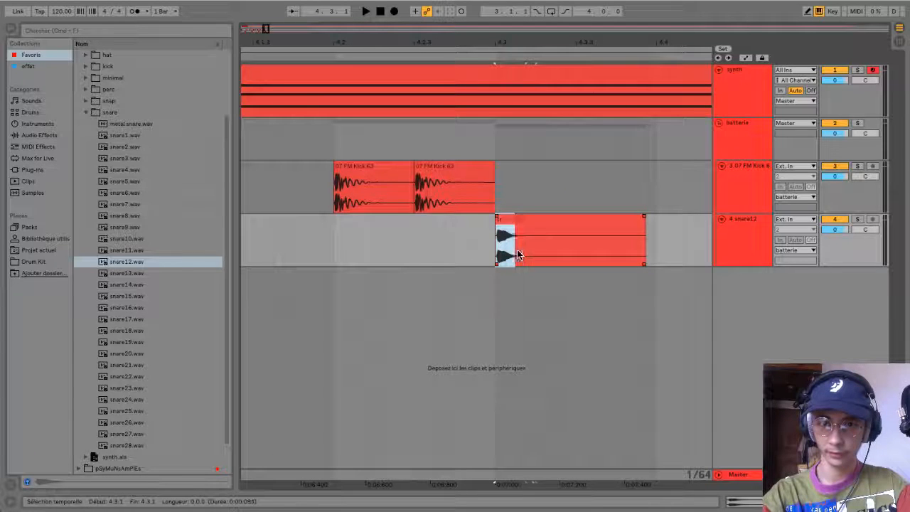
key("ctrl+d")
key("ctrl+d")
key("ctrl+d")
key("ctrl+d")
key("ctrl+d")
key("ctrl+d")
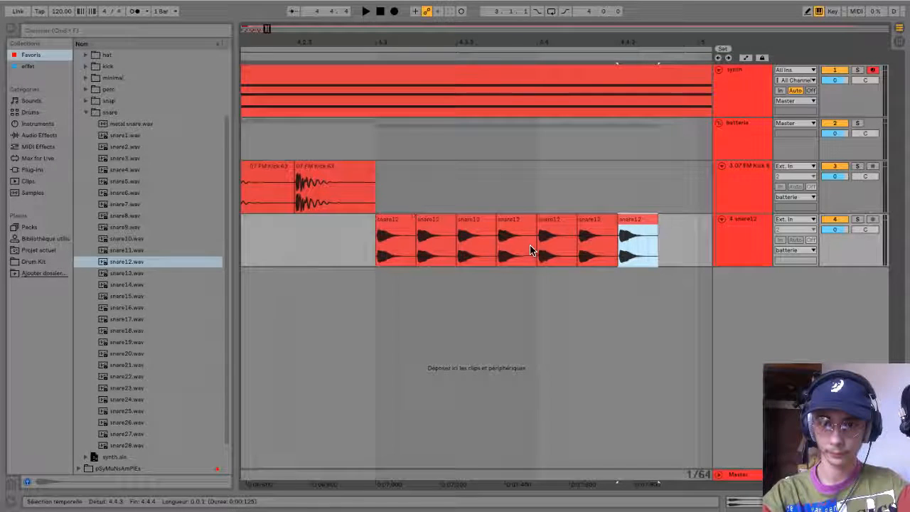
Duplicate a thirty-second-note slice of the snare at beat 4.4 seven times, filling the roll up to bar 5.
left_click(547, 249)
left_click(555, 249, "shift")
key("ctrl+d")
key("ctrl+d")
key("ctrl+d")
key("ctrl+d")
key("ctrl+d")
key("ctrl+d")
key("ctrl+d")
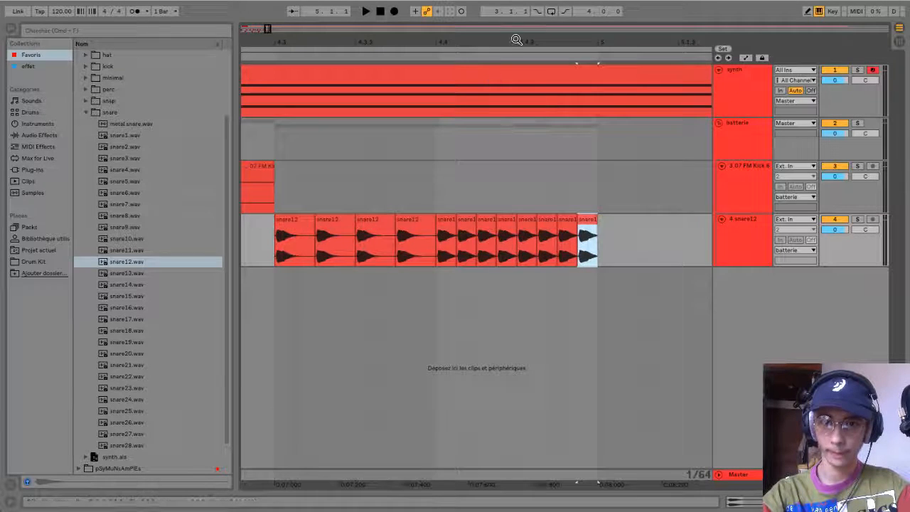
Play the arrangement from bar 1 through the end of the snare roll to check the drum pattern.
left_click_drag(519, 43, 518, 14)
left_click(242, 135)
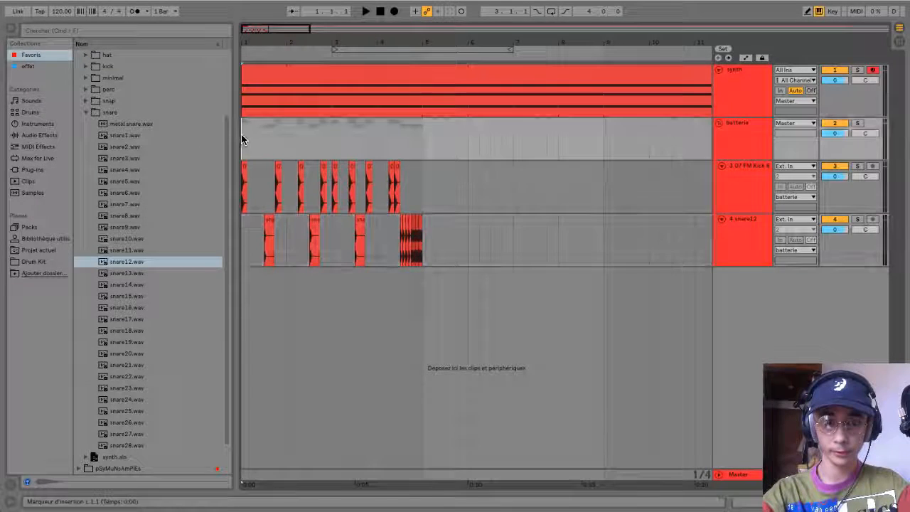
key("space")
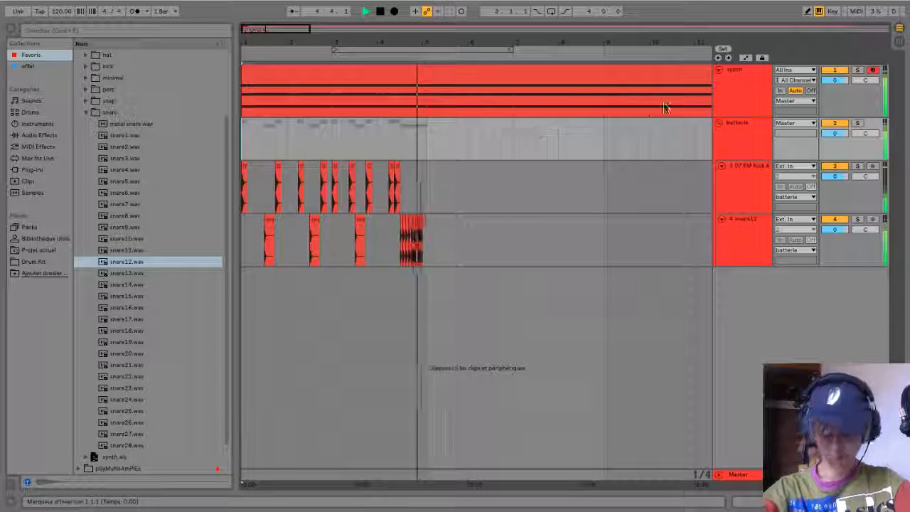
key("space")
Set the volume of the synth track's Operator to -12 dB against playback and collapse the snare folder.
double_click(742, 93)
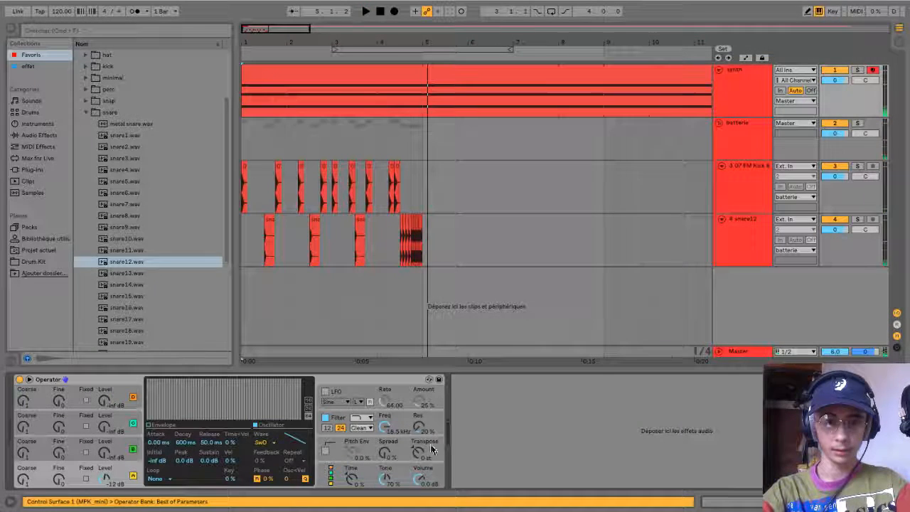
left_click_drag(418, 483, 418, 494)
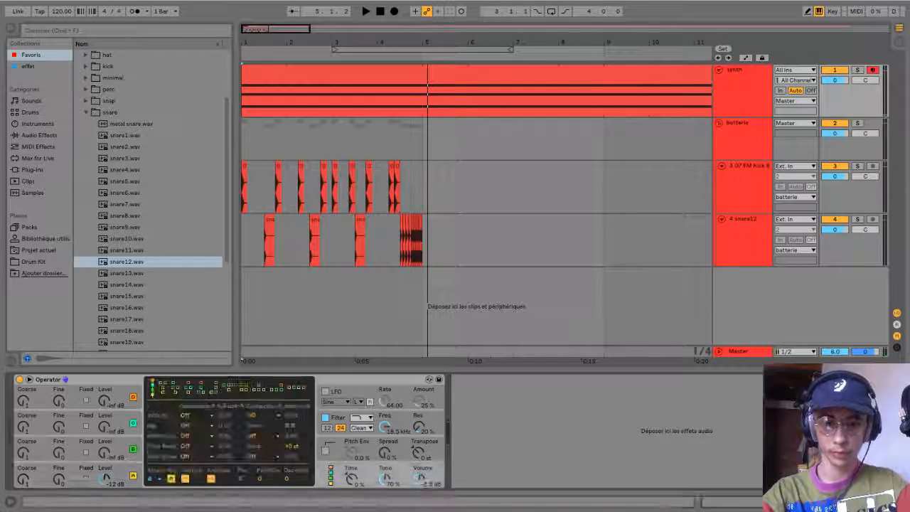
key("space")
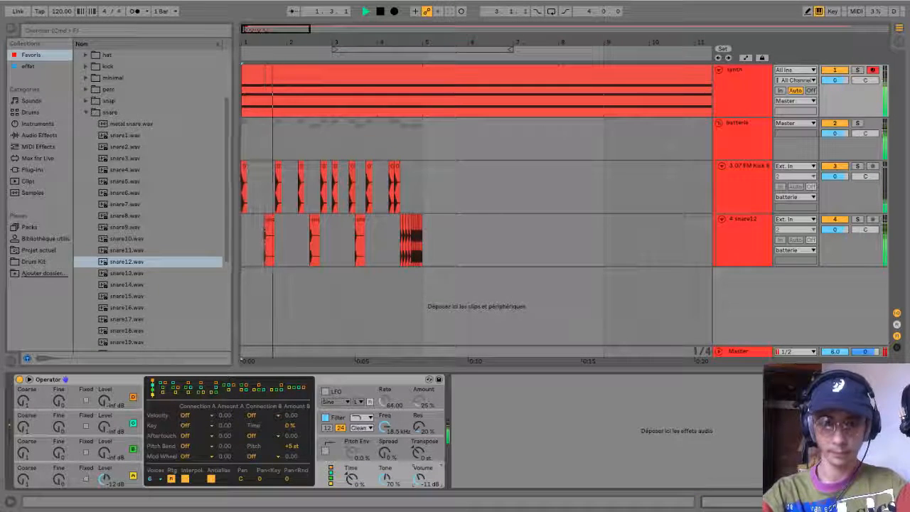
left_click(86, 112)
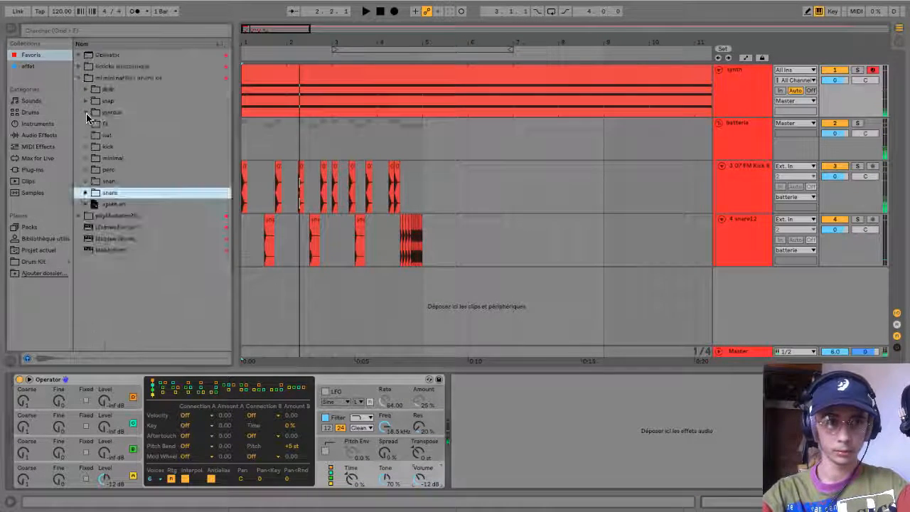
left_click(132, 471)
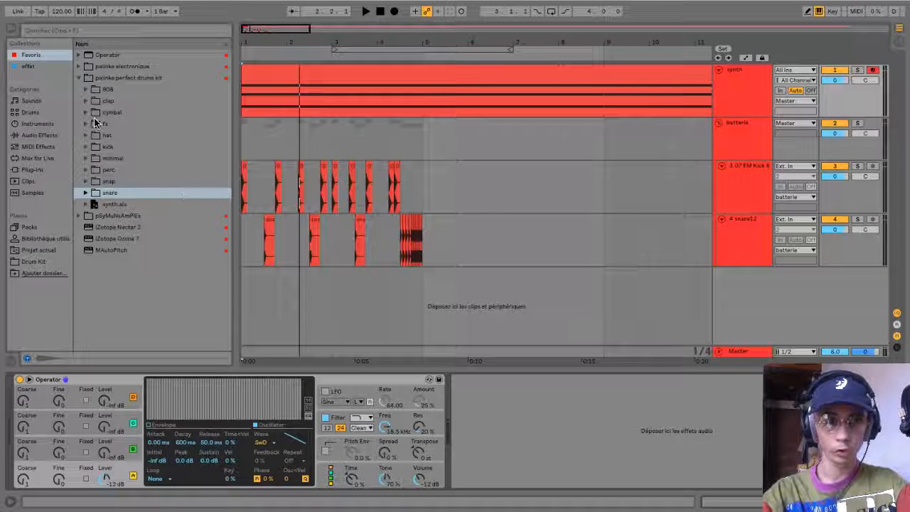
Add the Compressor from the effet collection after Operator on the synth track, with ratio inf : 1 and threshold -inf dB.
left_click(80, 83)
left_click(27, 66)
left_click_drag(100, 56, 422, 274)
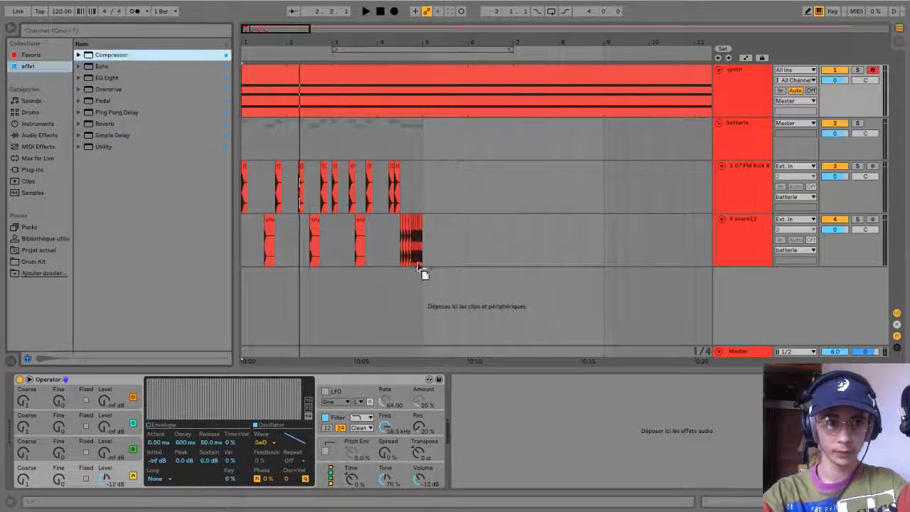
left_click_drag(535, 442, 533, 439)
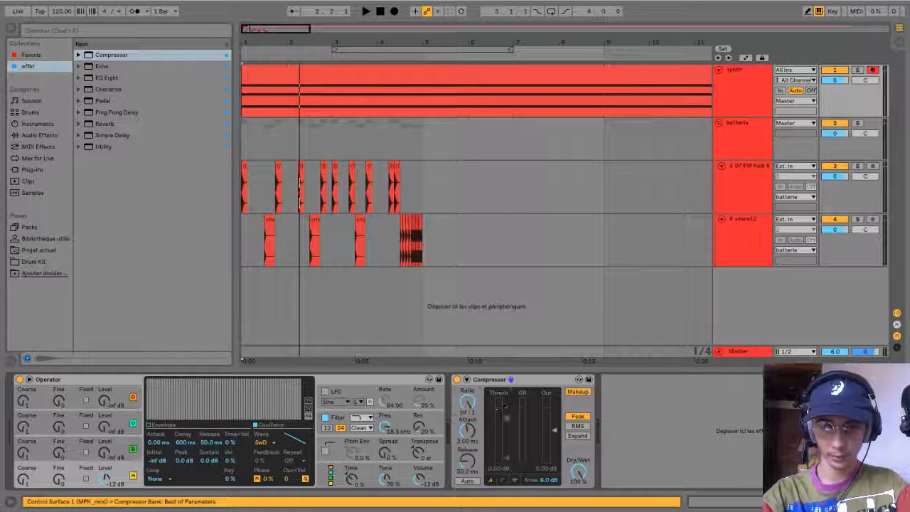
Enable the Compressor's sidechain with 3-07 FM Kick 63 as source and 24 dB gain, and play the result.
left_click(466, 382)
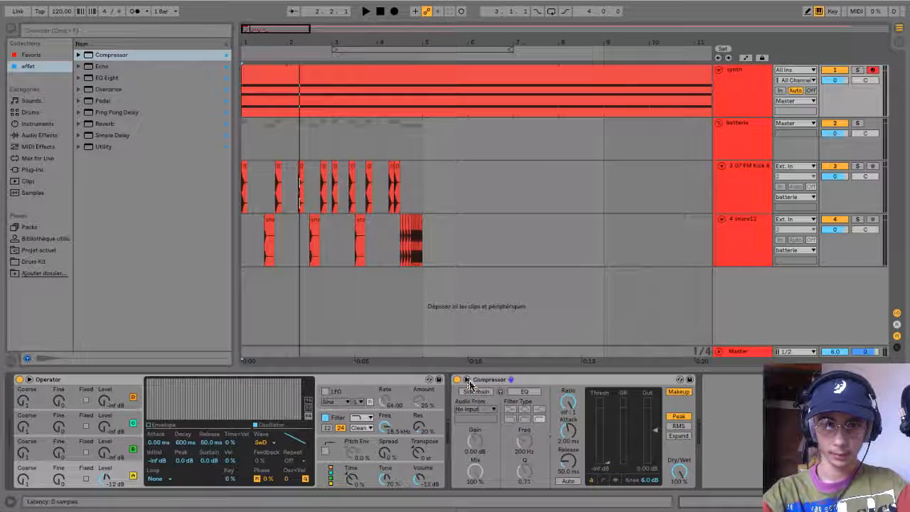
left_click(475, 391)
left_click(474, 410)
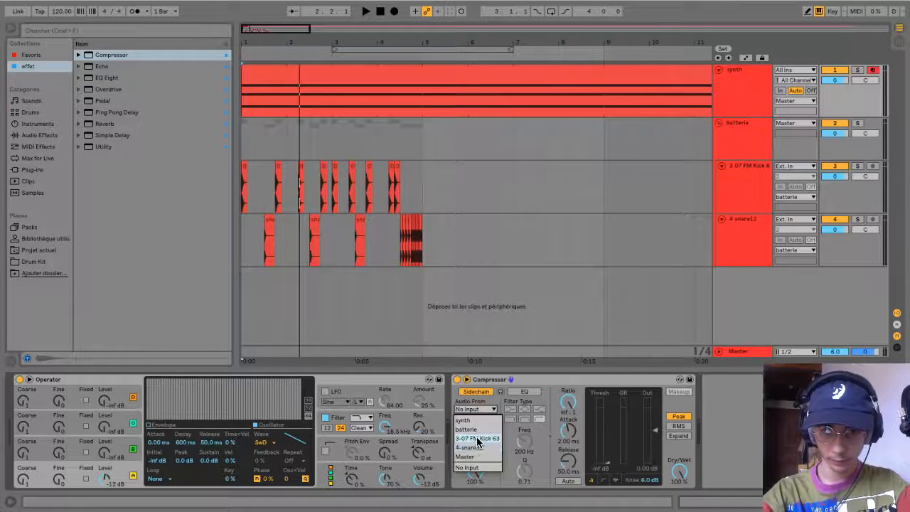
left_click(476, 438)
key("space")
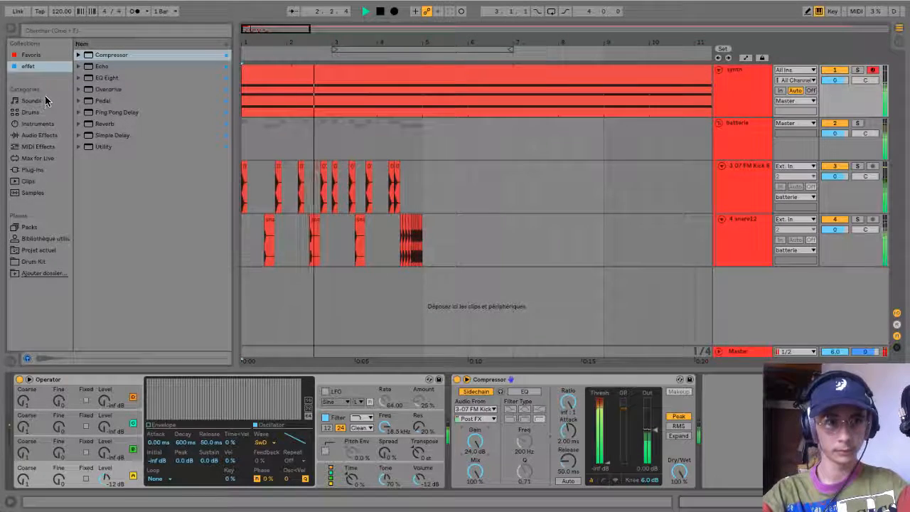
Add Echo's Nostalgia.adv preset from Ambient Spaces after the synth's Compressor, start playback and collapse the device.
left_click(41, 135)
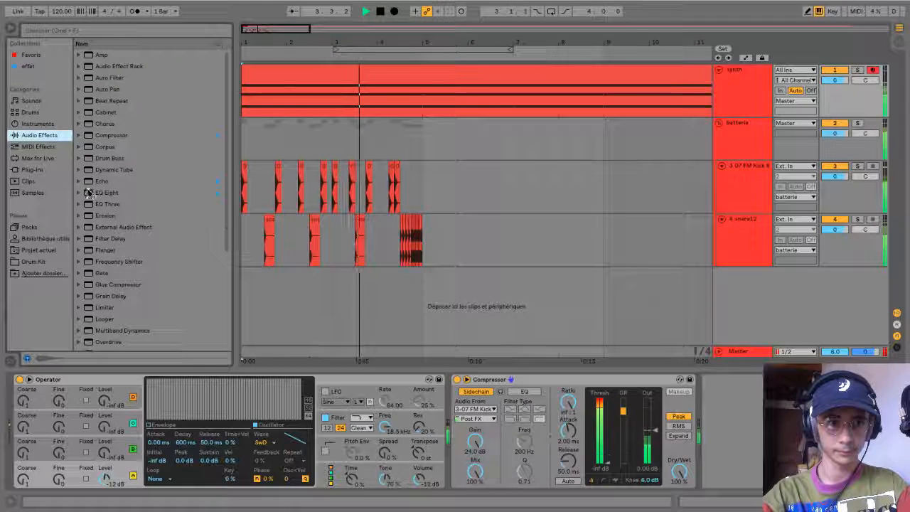
key("space")
left_click(79, 181)
left_click(83, 192)
left_click(84, 192)
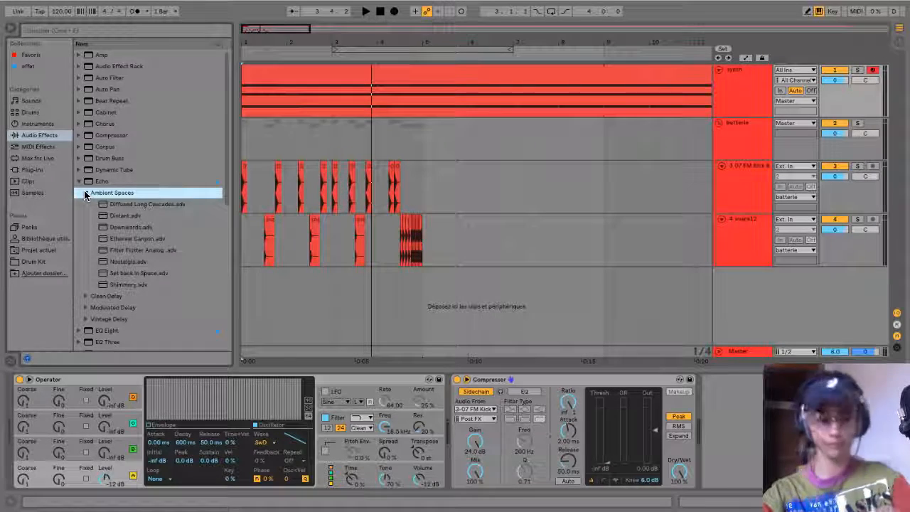
left_click(128, 262)
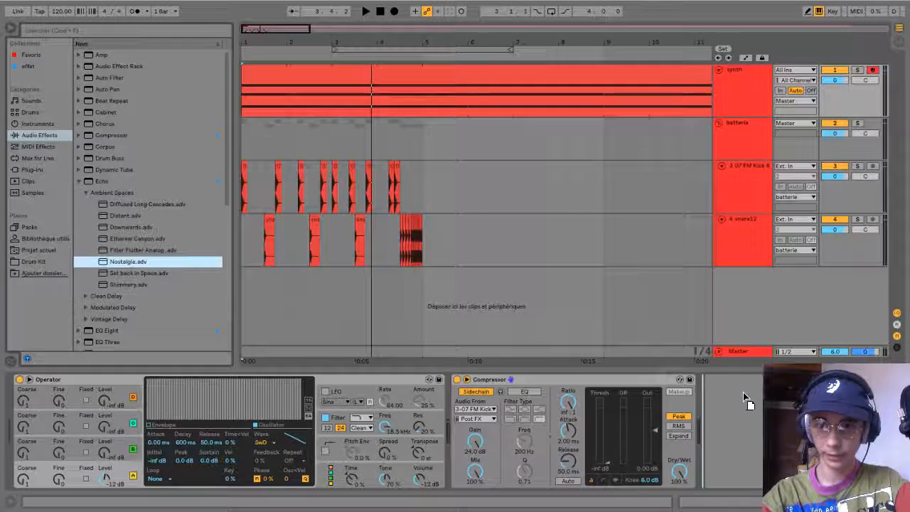
left_click_drag(743, 413, 755, 425)
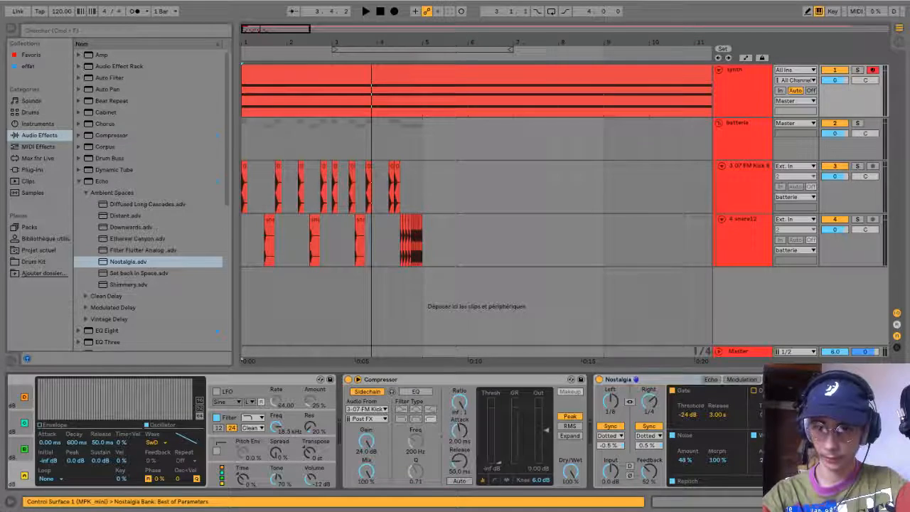
key("space")
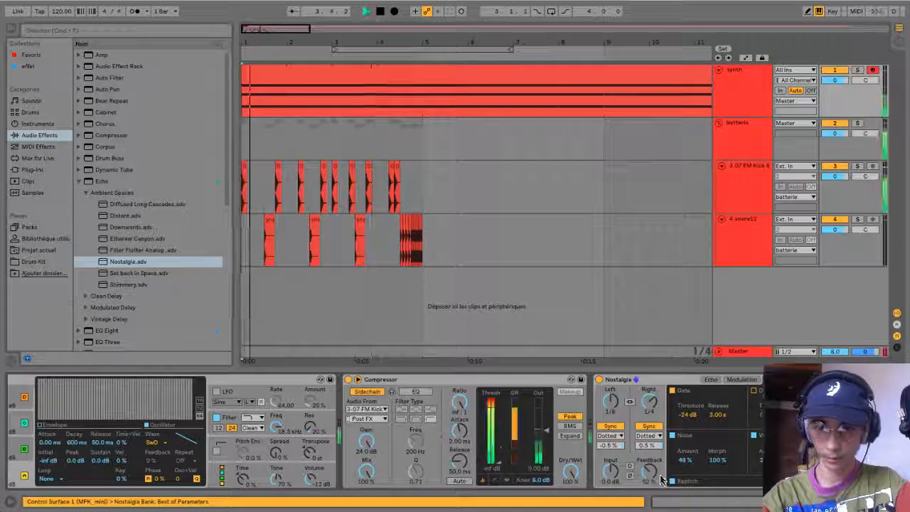
double_click(679, 377)
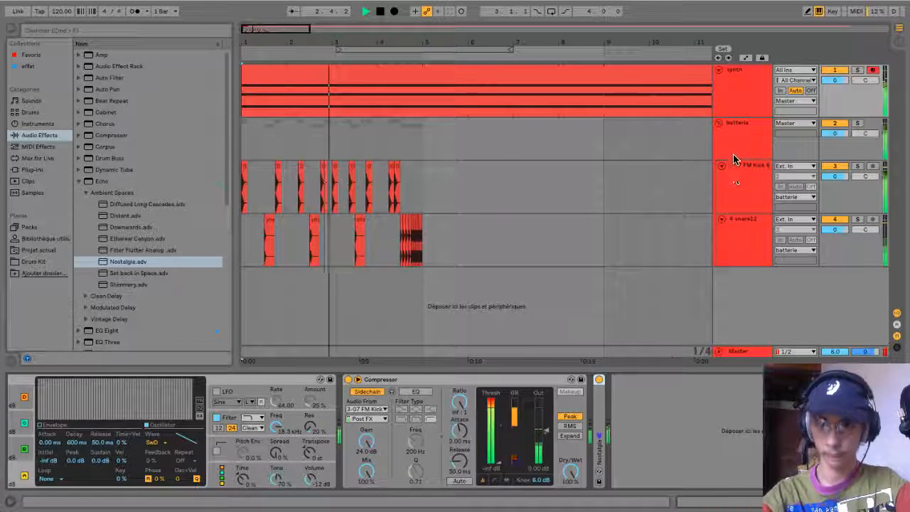
Insert an audio track below snare12 in the batterie group, stop playback and show the Favoris collection.
left_click(736, 233)
key("ctrl+t")
left_click(32, 65)
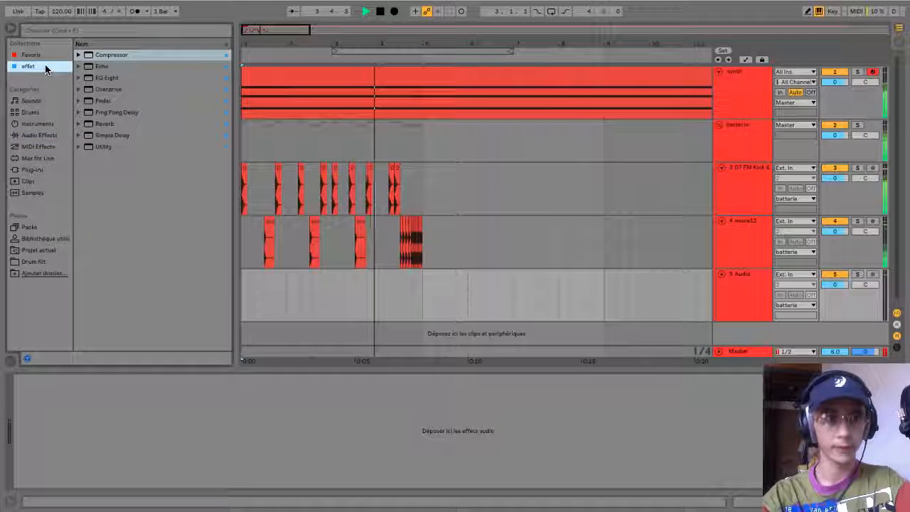
key("space")
left_click(32, 55)
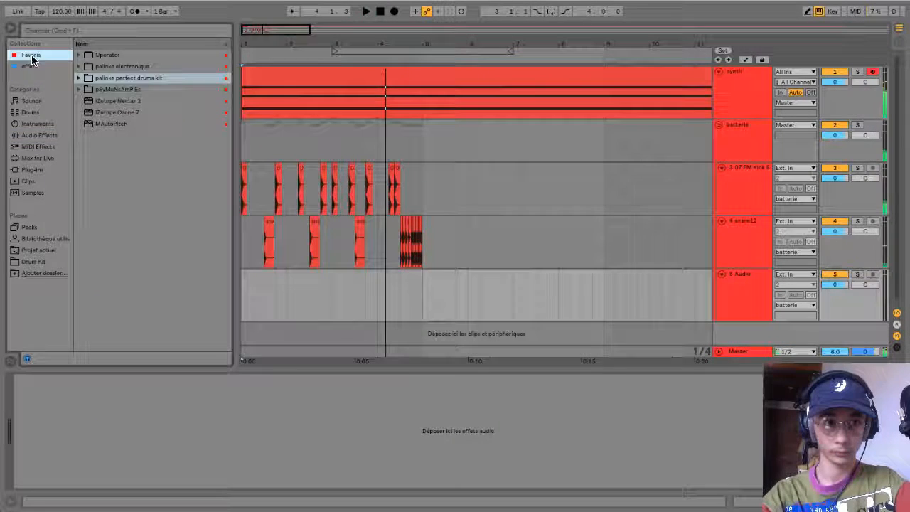
Place open5.wav from the perfect drums kit's hat folder on the new track at beat 2 of bar 1.
left_click(79, 79)
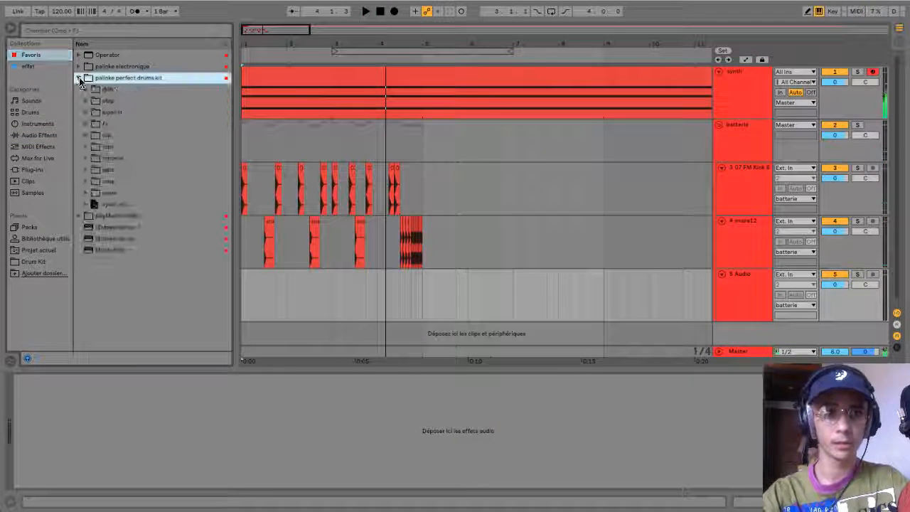
left_click(84, 136)
left_click(133, 284)
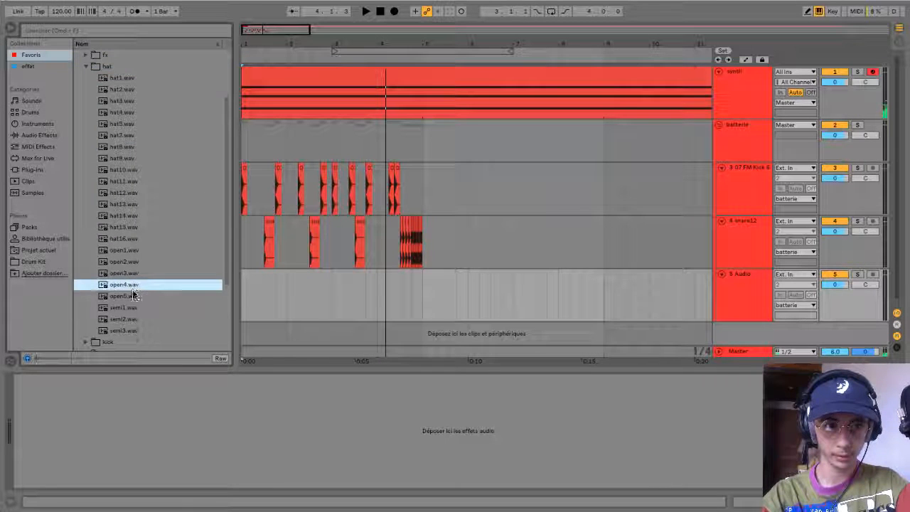
left_click(131, 296)
left_click_drag(145, 303, 372, 292)
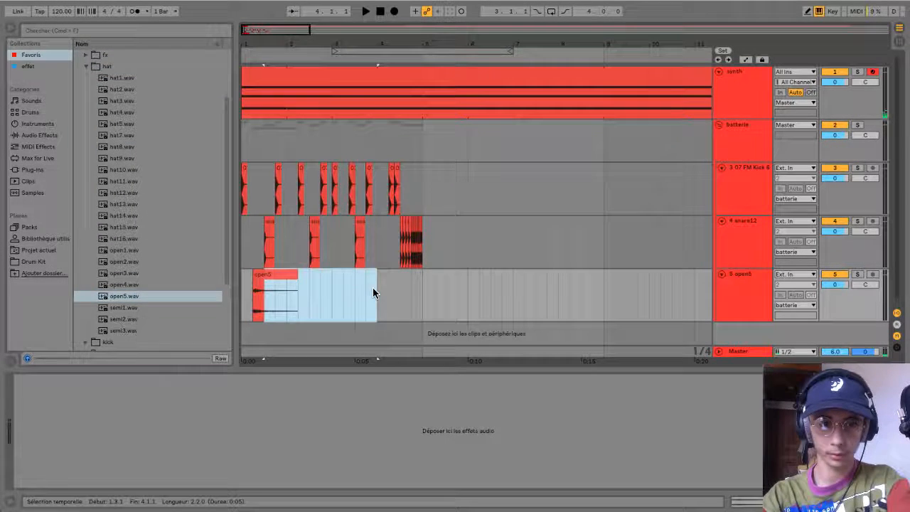
Shorten the open5 clip to one beat, repeat it every two beats to the end of bar 4, and play from the start.
left_click(258, 297)
key("ctrl+d")
key("ctrl+d")
key("ctrl+d")
key("ctrl+d")
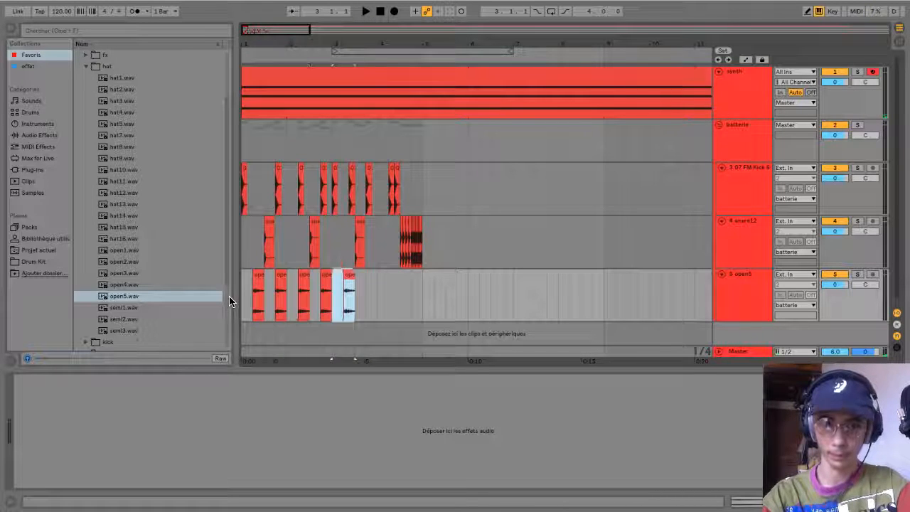
key("ctrl+d")
key("ctrl+d")
key("ctrl+d")
left_click(244, 145)
key("space")
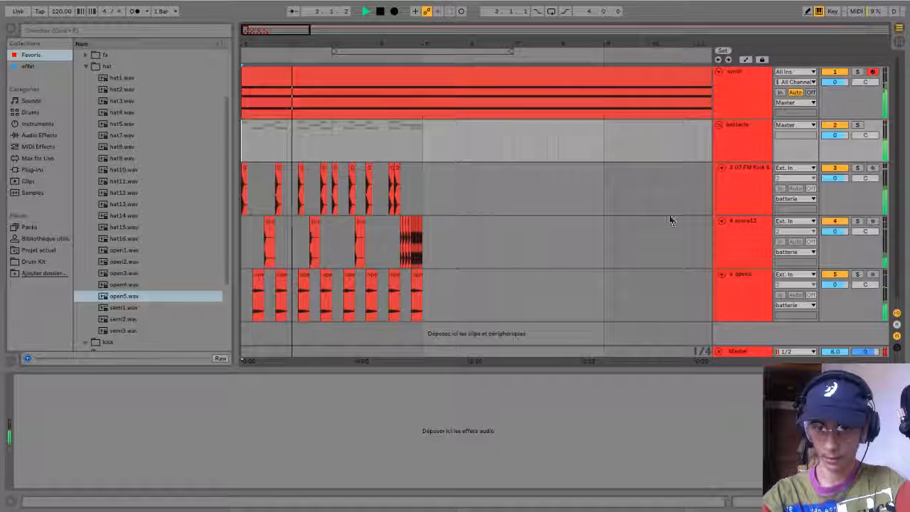
Stop playback, insert an audio track directly below the synth track and colour it red like the others.
left_click(754, 94)
key("space")
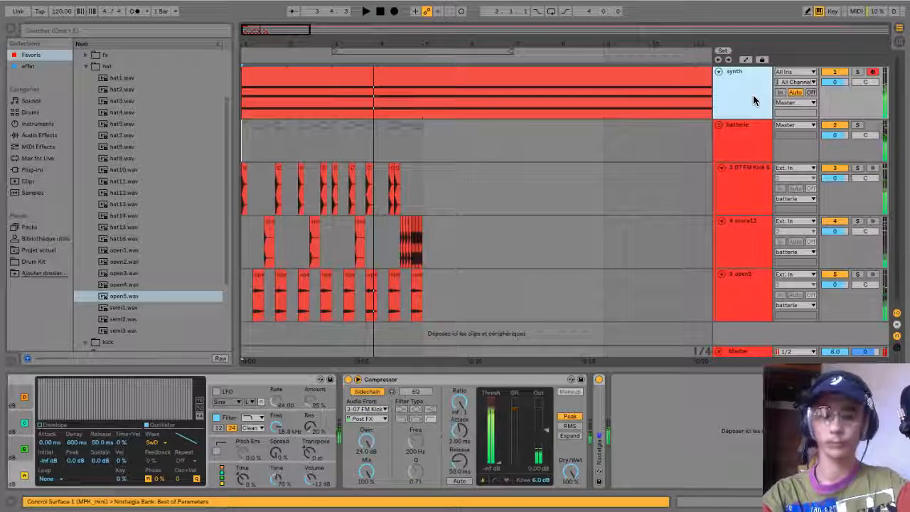
key("super+t")
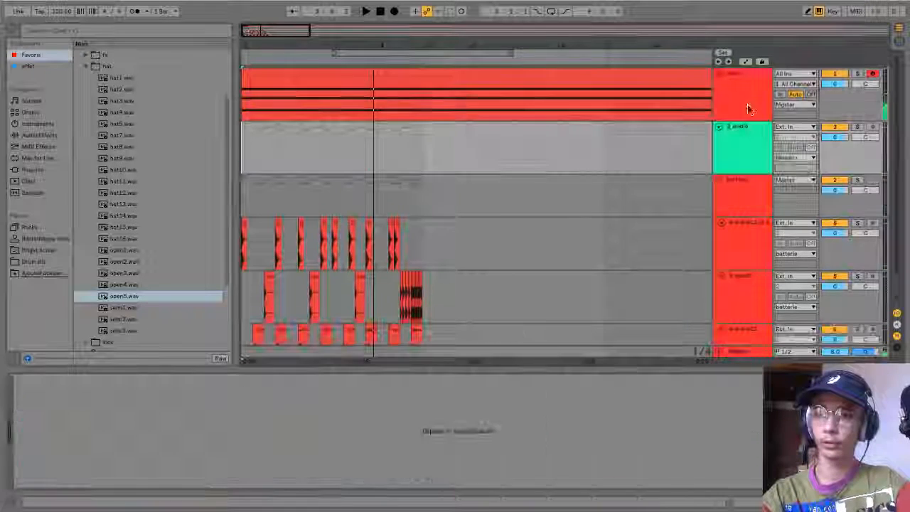
right_click(755, 156)
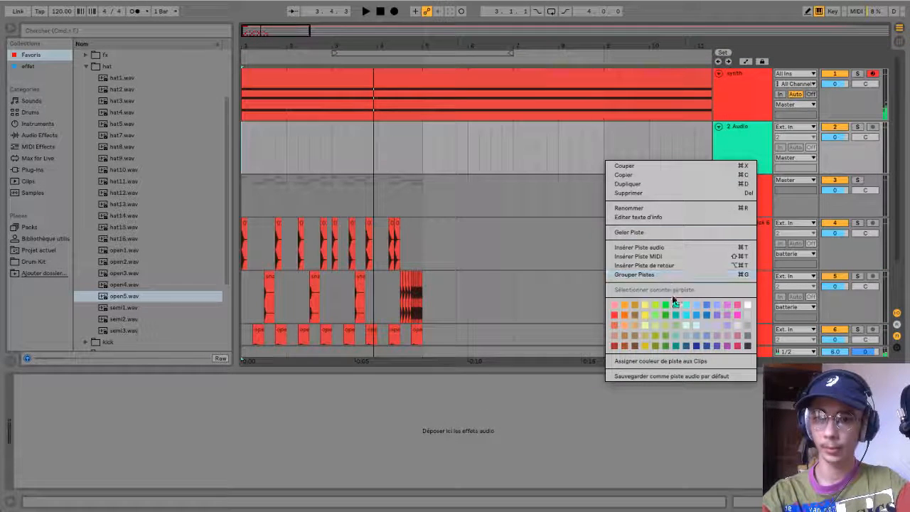
left_click(613, 315)
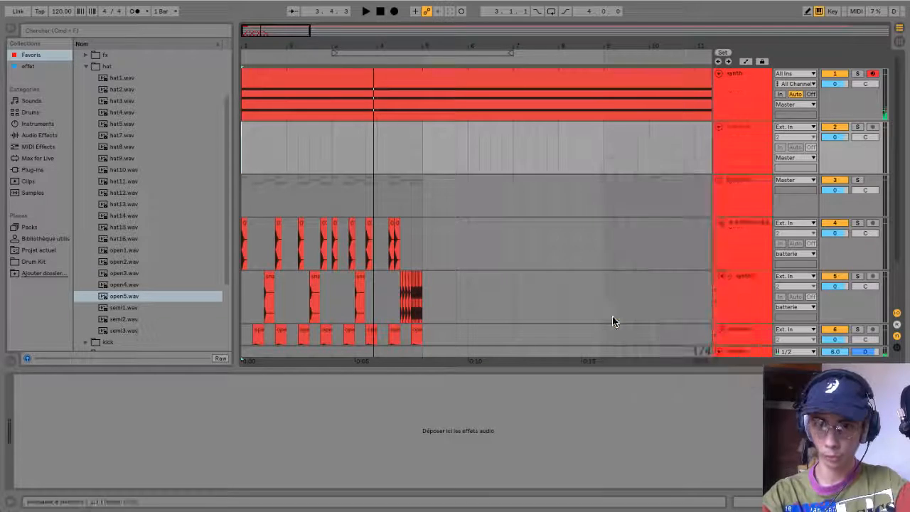
Place 808_11_F.wav from the drums kit's 808 folder at the start of the new track and repeat it as five-beat clips.
left_click(87, 67)
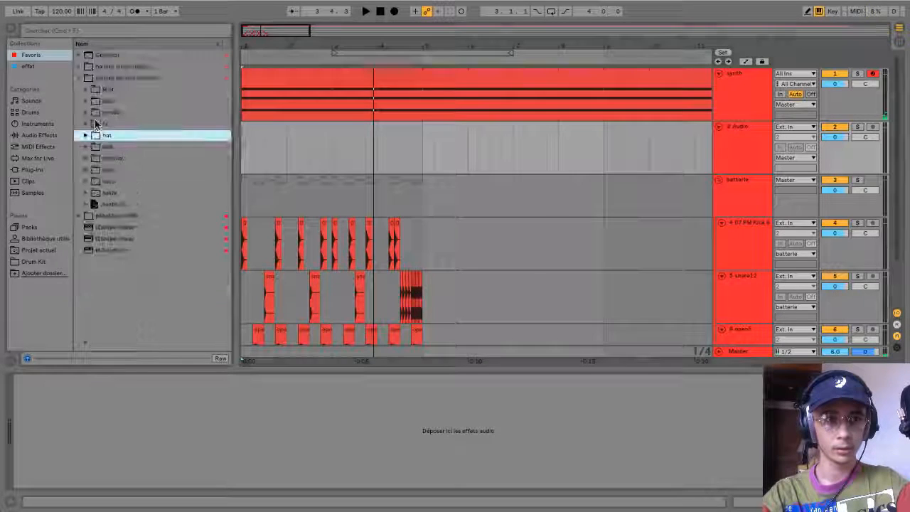
left_click(86, 89)
left_click(151, 217)
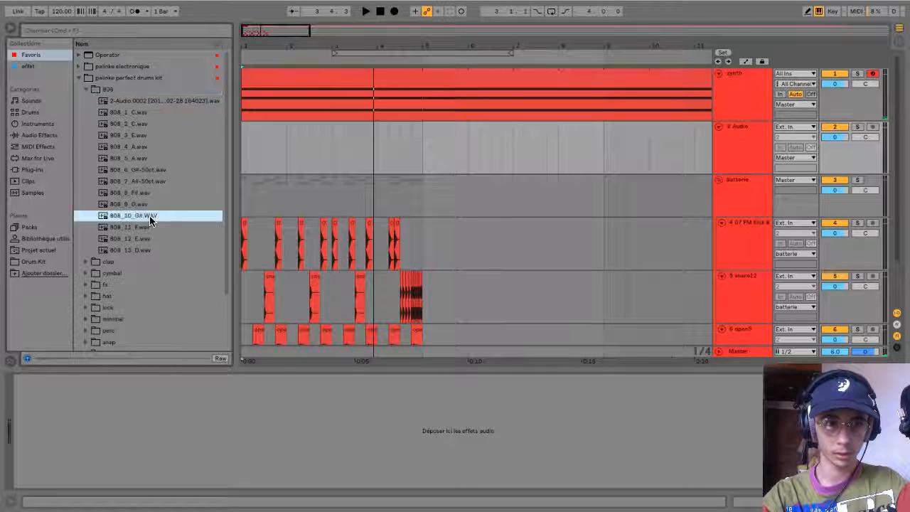
left_click(151, 228)
left_click_drag(149, 229, 158, 166)
key("super+d")
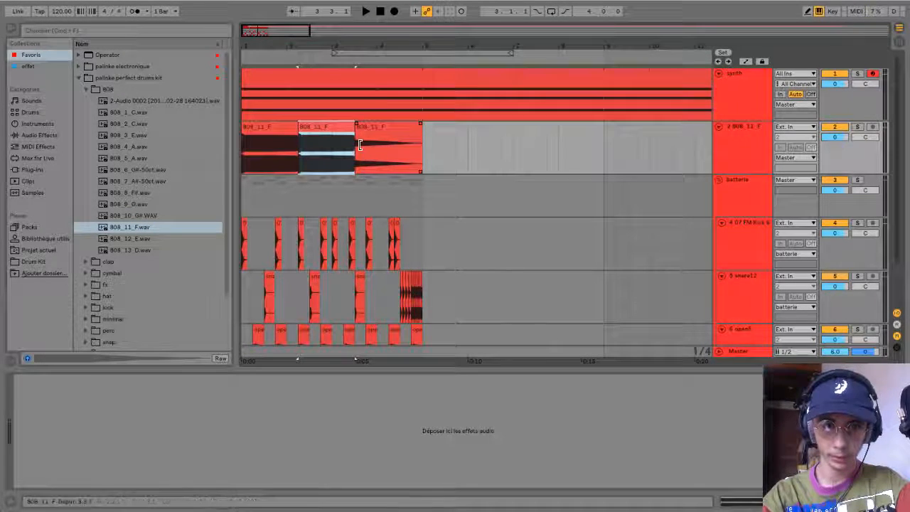
Trim and duplicate the 808_11_F clips to follow the kicks, with clip ends at 3.2.3, 4.2.1 and 5.1.1.
scroll(350, 135, "up", 5)
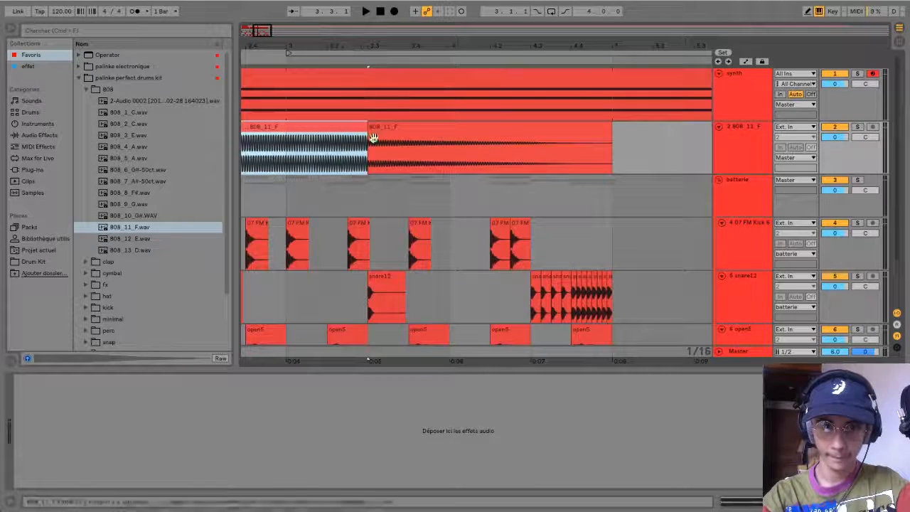
left_click_drag(362, 147, 352, 146)
key("super+d")
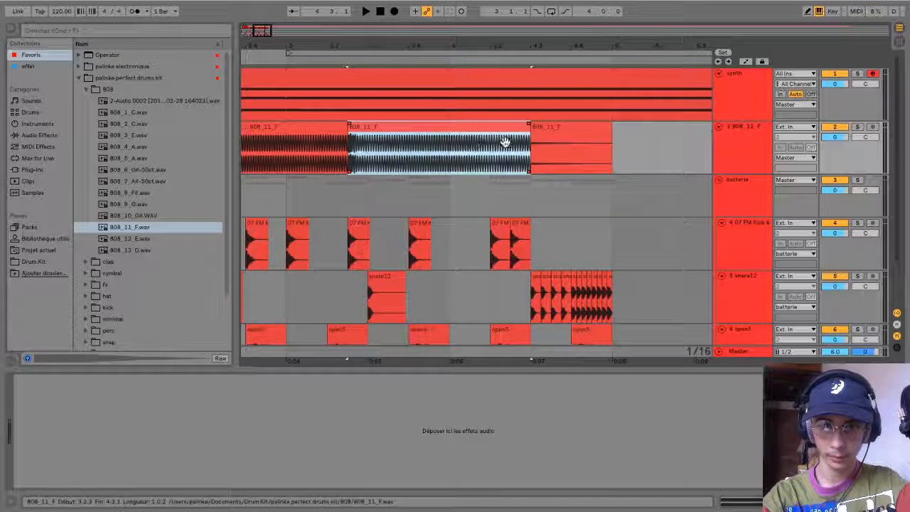
left_click_drag(525, 134, 477, 137)
key("super+d")
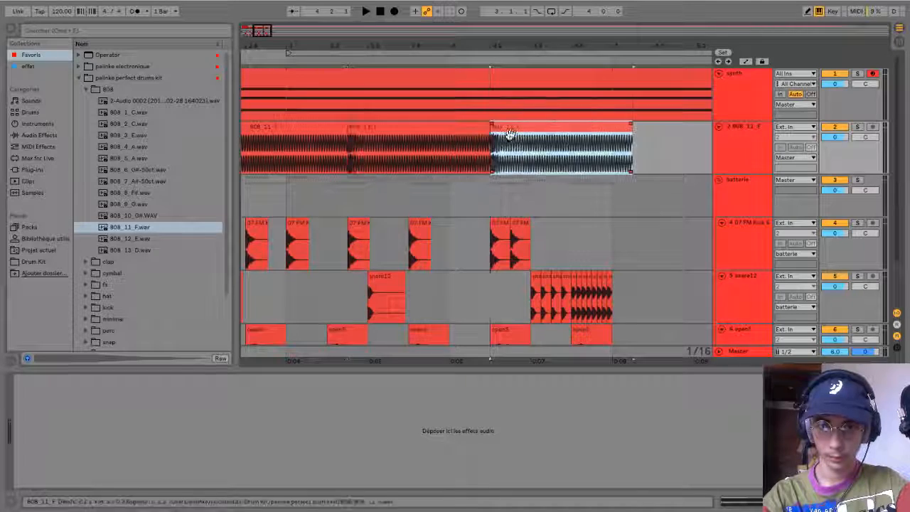
left_click_drag(631, 136, 611, 137)
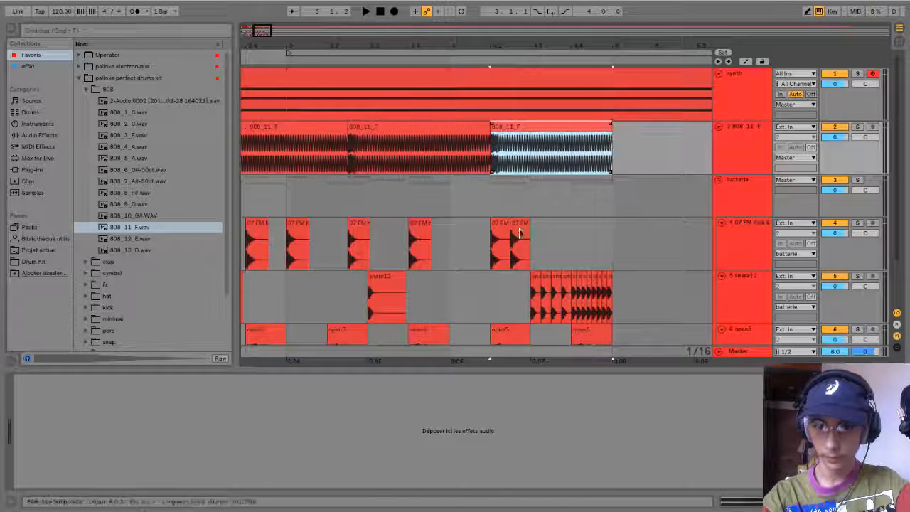
Paste a kick clip at 4.4.3 and copy the first 0.0.2 of the last 808_11_F clip to the same position.
left_click(587, 243)
key("super+v")
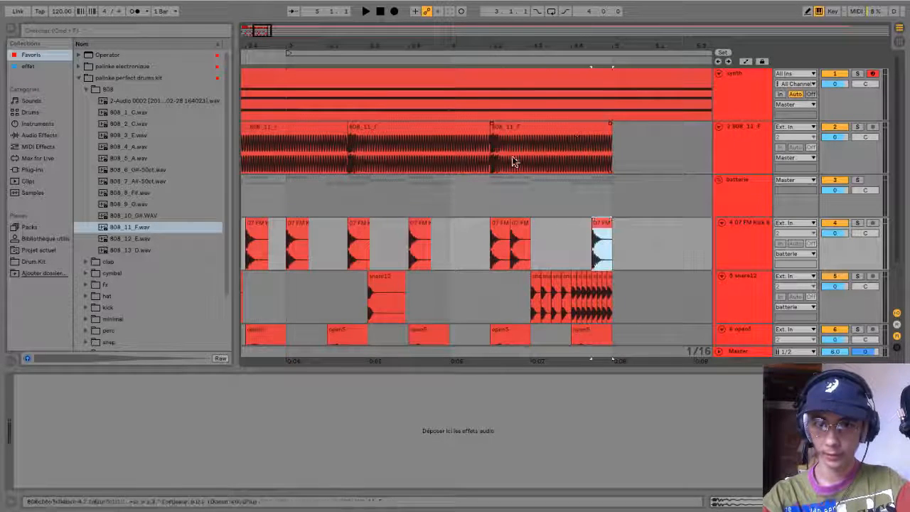
left_click_drag(490, 163, 515, 168)
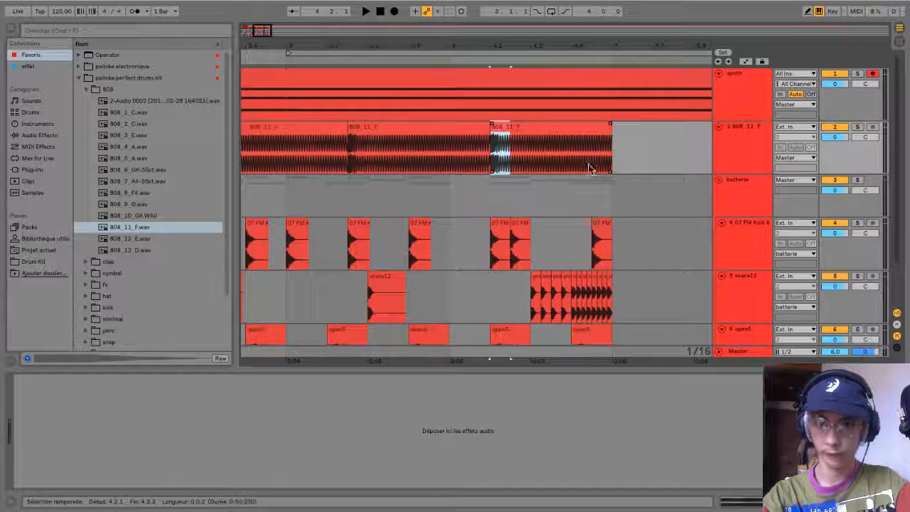
key("super+e")
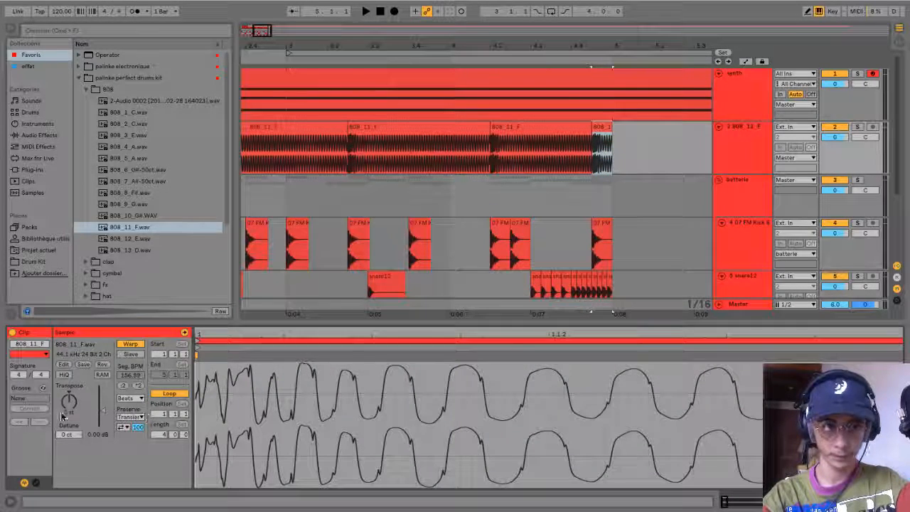
Set the short final 808_11_F clip's transpose to 12 st and play the arrangement from the start with browser and clip view hidden.
left_click_drag(59, 407, 60, 391)
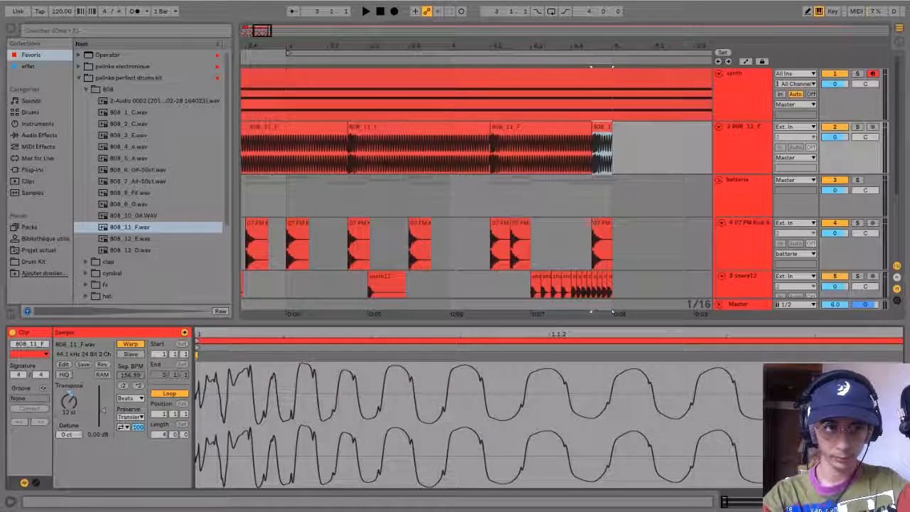
key("super+alt+l")
key("super+alt+b")
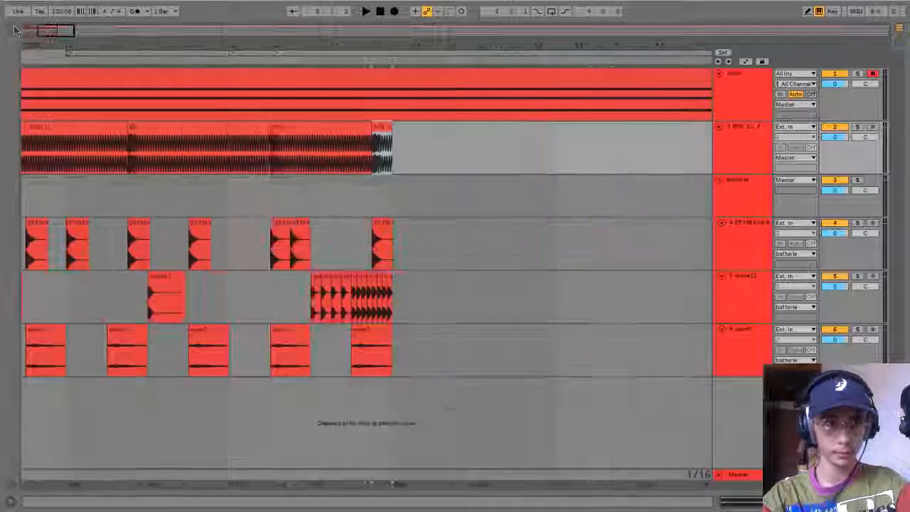
key("minus")
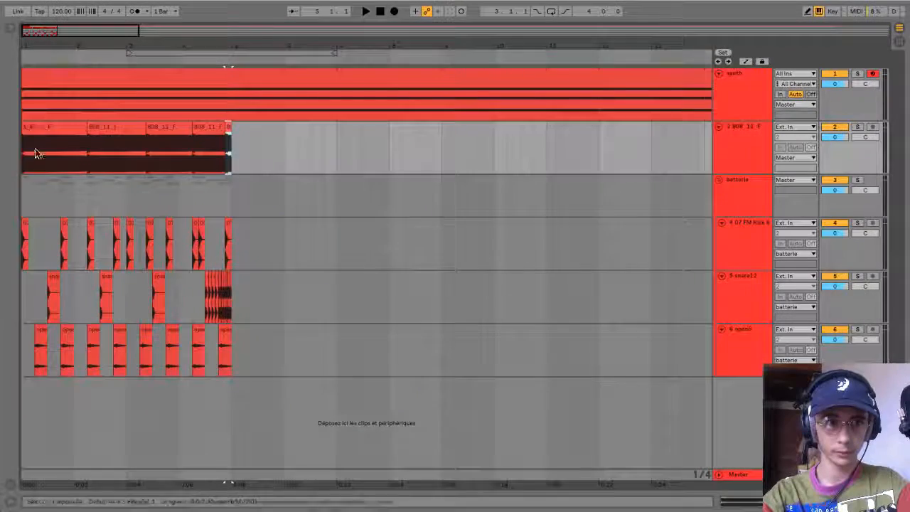
left_click(24, 187)
key("space")
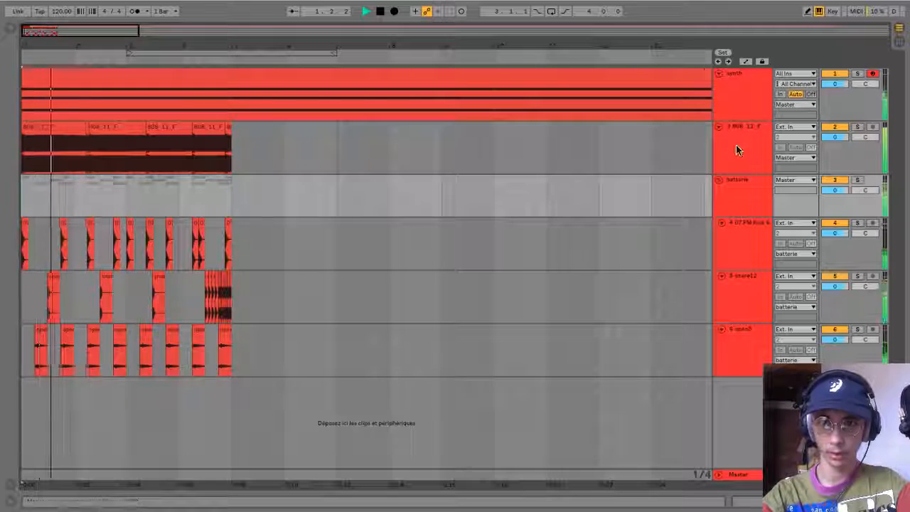
Copy the synth's sidechained Compressor to the 808_11_F track, set its sidechain gain to 7.81 dB and play the result.
double_click(753, 143)
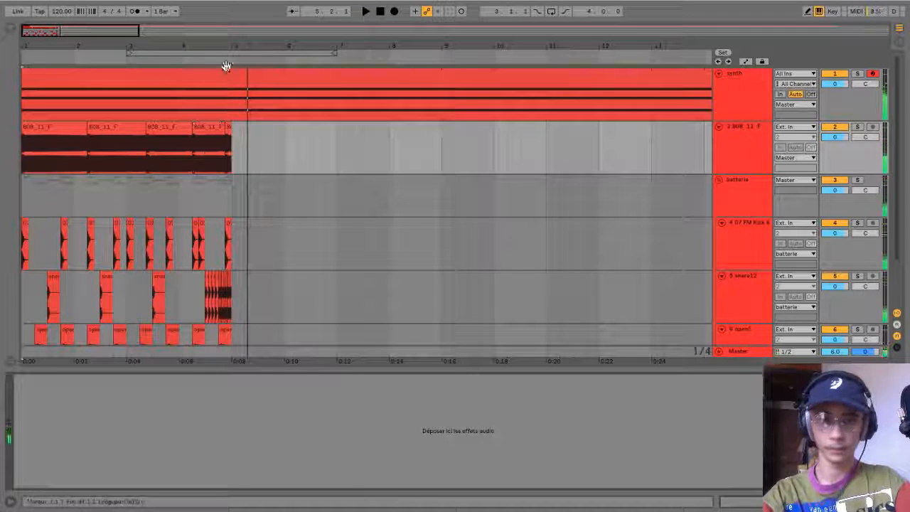
left_click(745, 106)
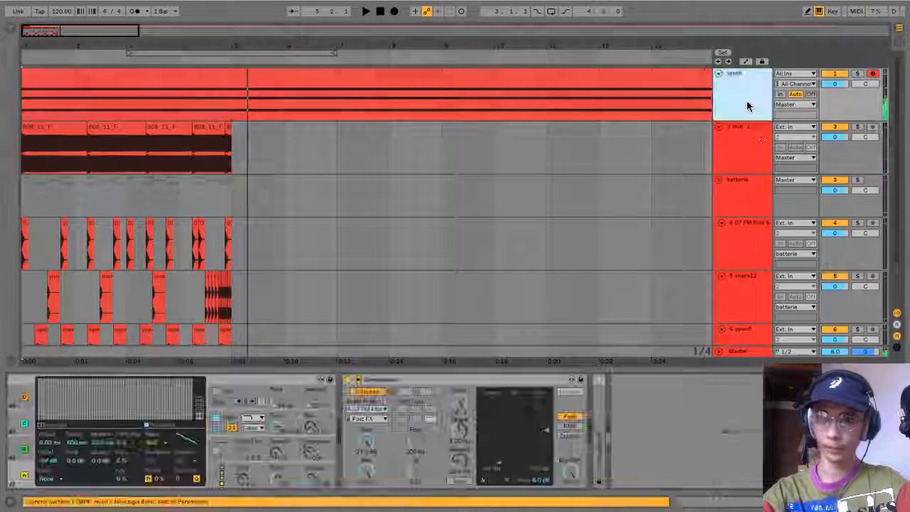
left_click(728, 148)
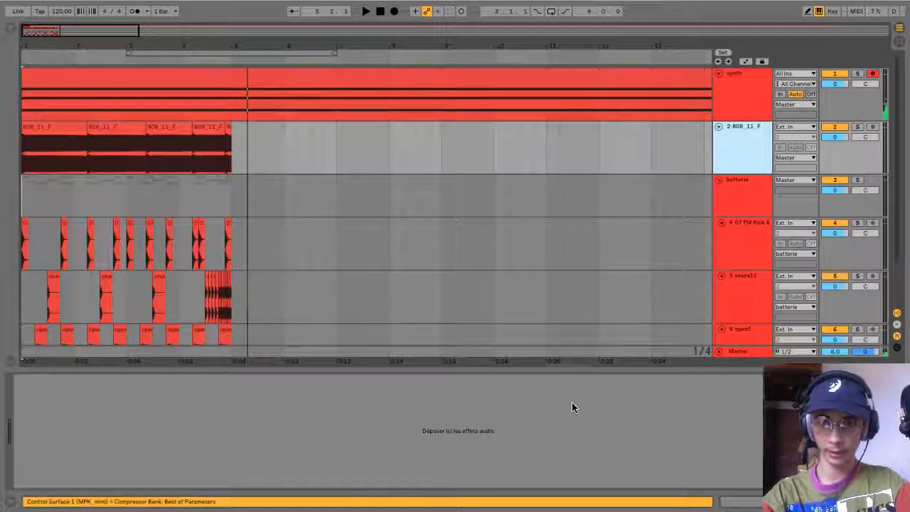
key("ctrl+v")
left_click_drag(37, 451, 37, 464)
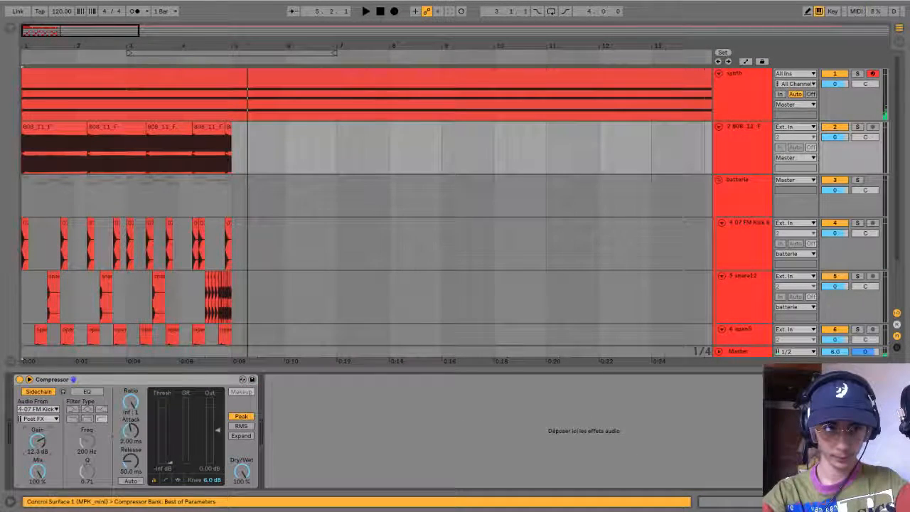
key("space")
scroll(41, 443, "down", 3)
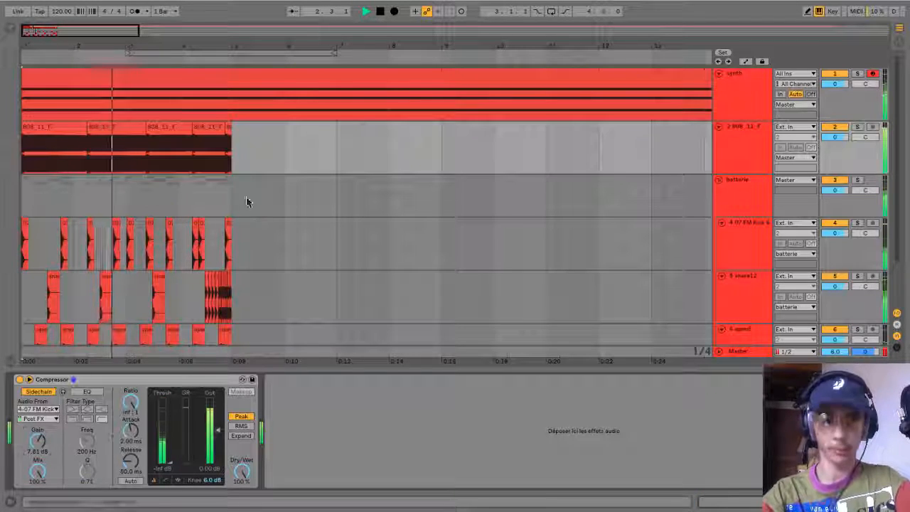
Enable Warp on all FM Kick clips with transient looping off and the transient envelope at 46, and play the result.
double_click(213, 241)
key("space")
key("ctrl+a")
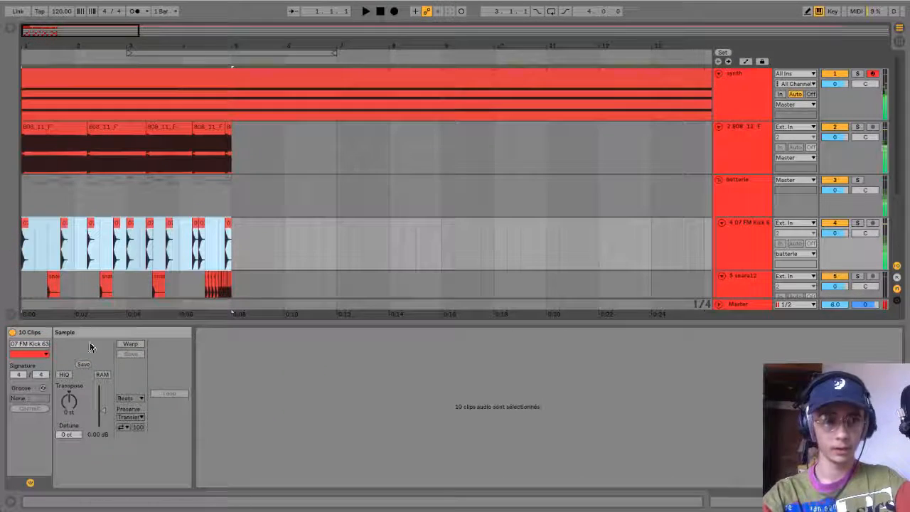
left_click(133, 347)
left_click(121, 427)
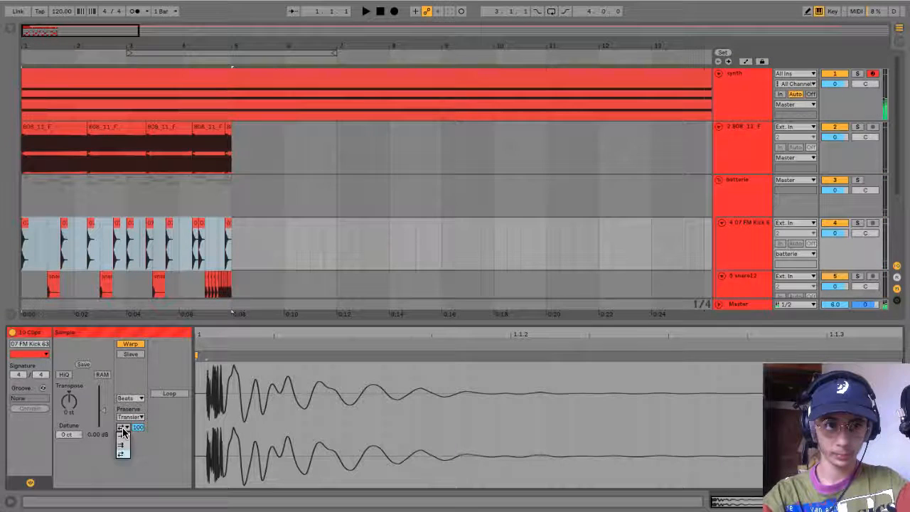
key("space")
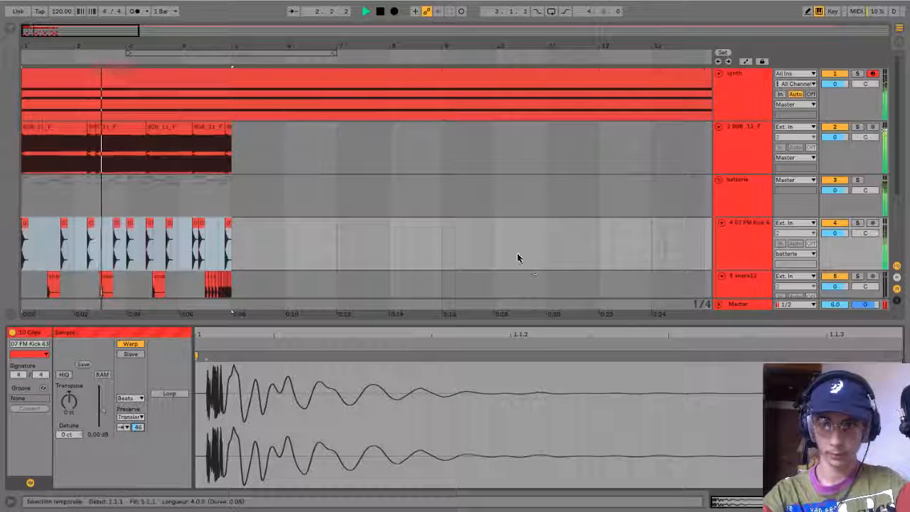
left_click(750, 139)
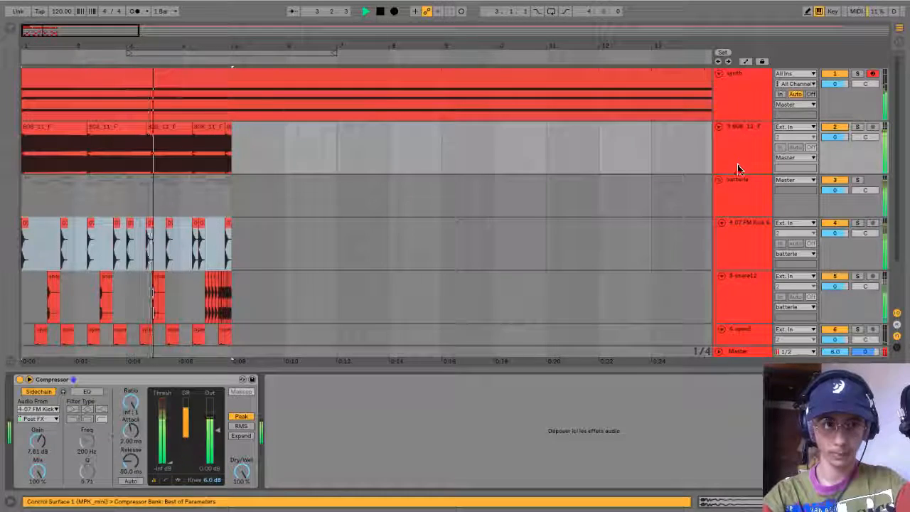
left_click(737, 238)
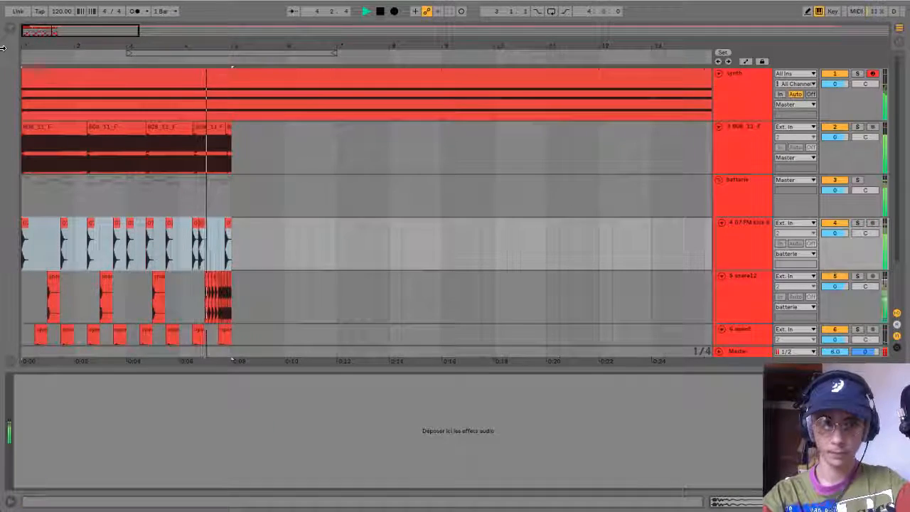
Add EQ Eight to the 07 FM Kick track, set its band 1 to 141 Hz and 15.0 dB, and play from the start.
key("space")
left_click(10, 28)
left_click(29, 66)
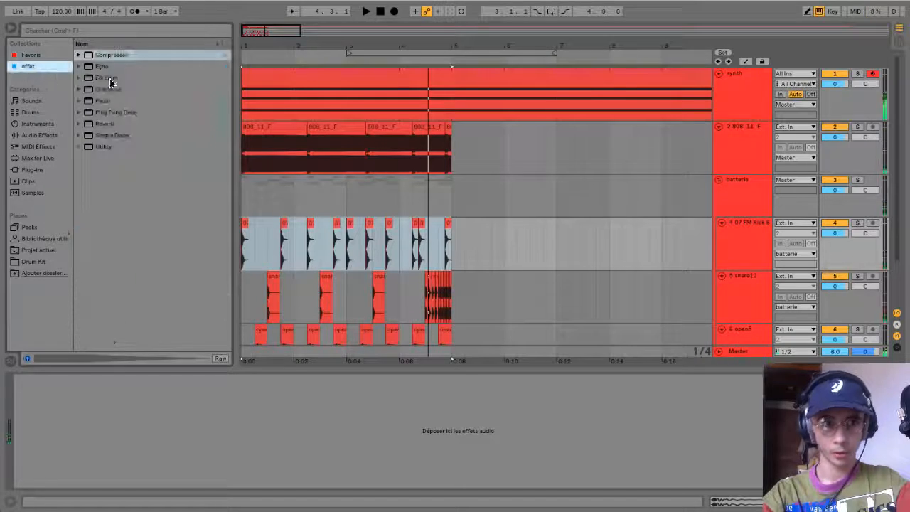
left_click_drag(109, 80, 746, 230)
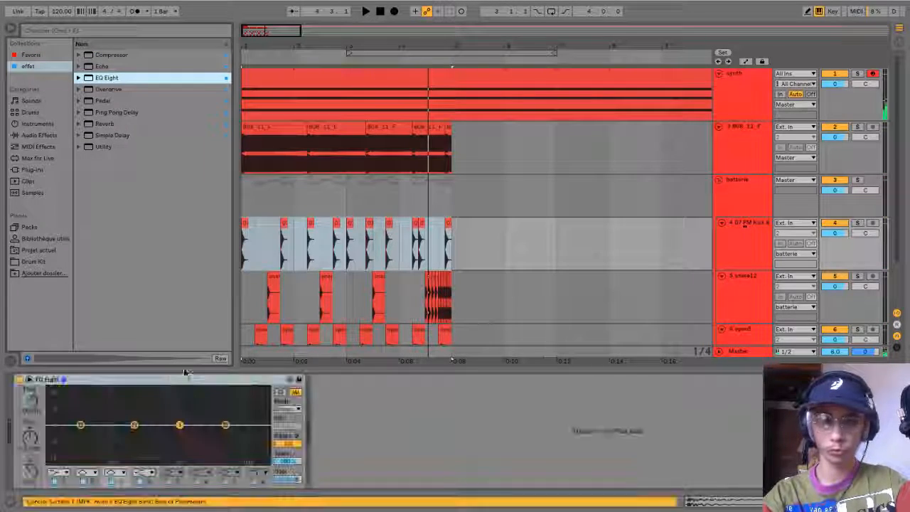
left_click_drag(80, 424, 123, 389)
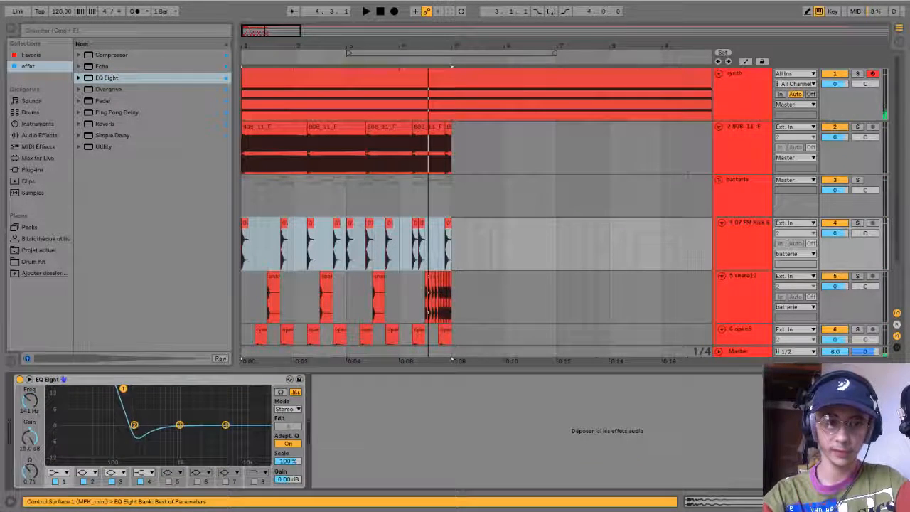
left_click(245, 202)
key("space")
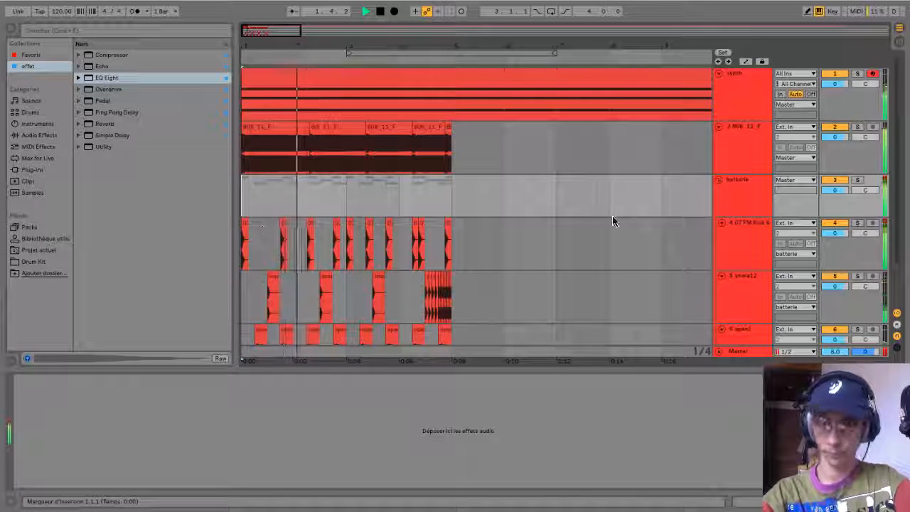
Delete the one-beat section of the 808_11_F bass that overlaps the first snare hit, from 1.3.1 to 1.4.1.
left_click(718, 179)
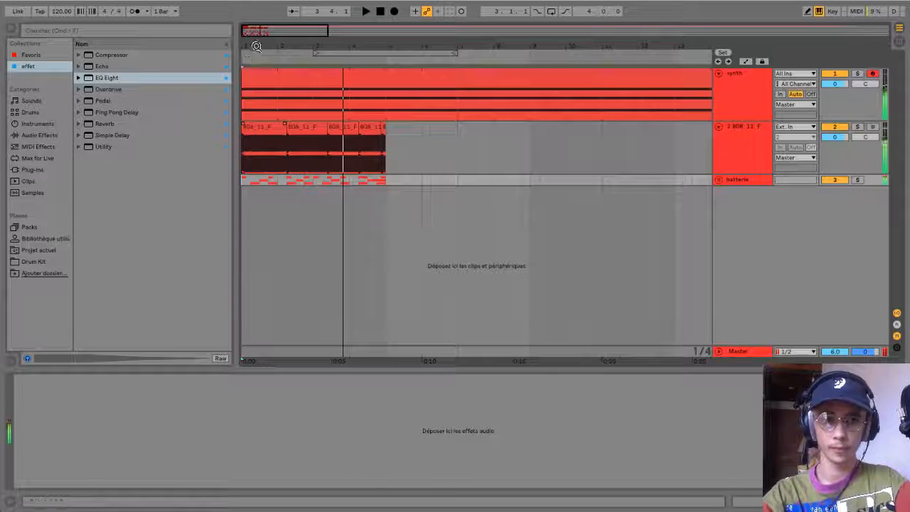
left_click_drag(256, 47, 304, 172)
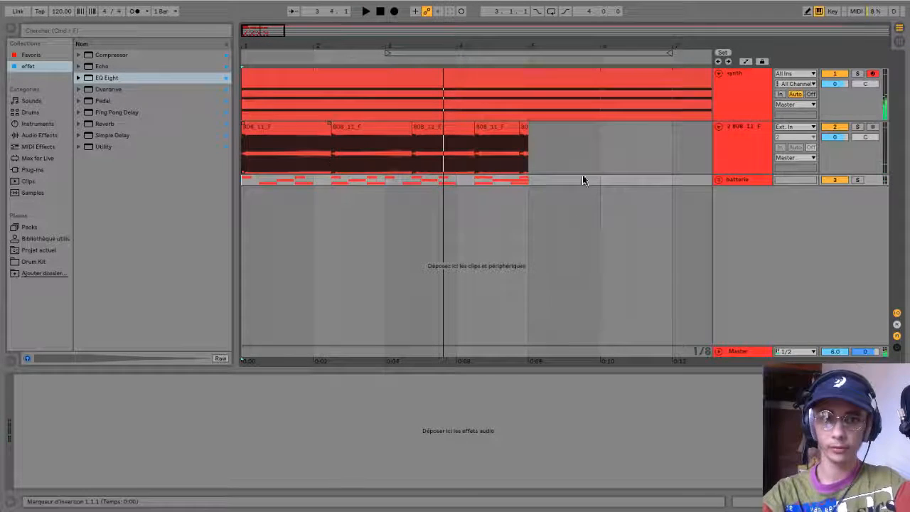
left_click(719, 179)
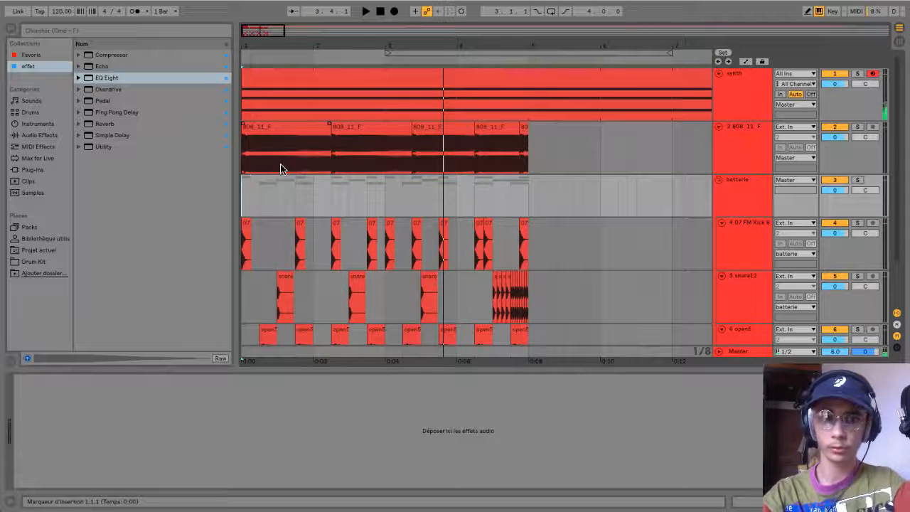
left_click_drag(279, 168, 292, 164)
key("ctrl+e")
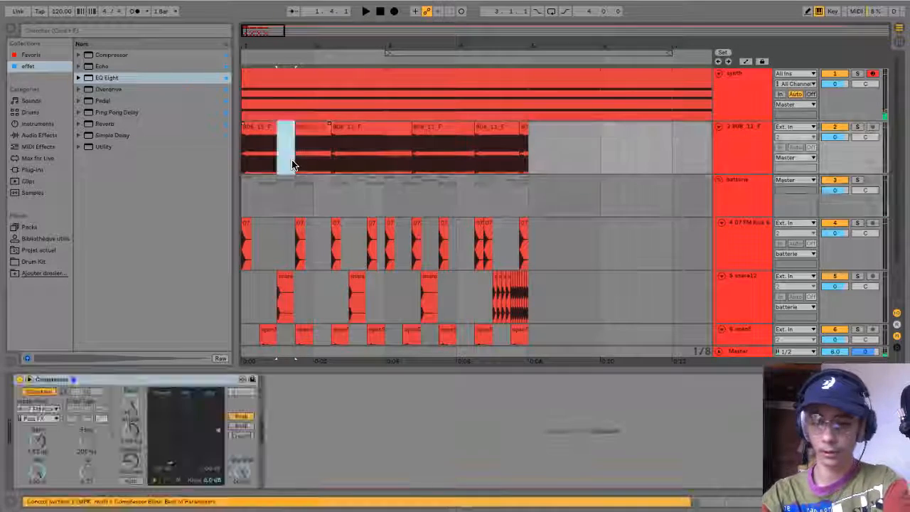
key("Delete")
left_click(243, 106)
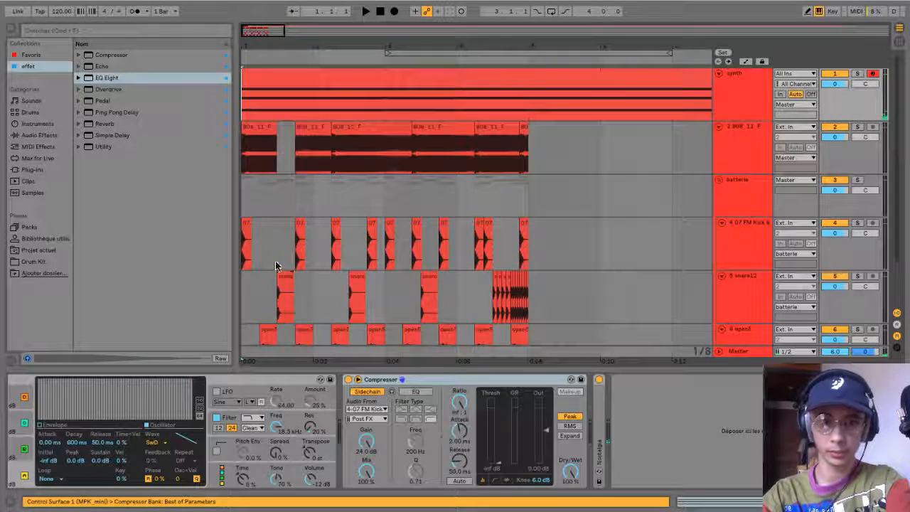
Delete the one-beat 808_11_F sections that overlap the second and third snare hits, at 2.3.1 and 3.3.1.
left_click_drag(362, 162, 438, 161)
key("ctrl+e")
key("Delete")
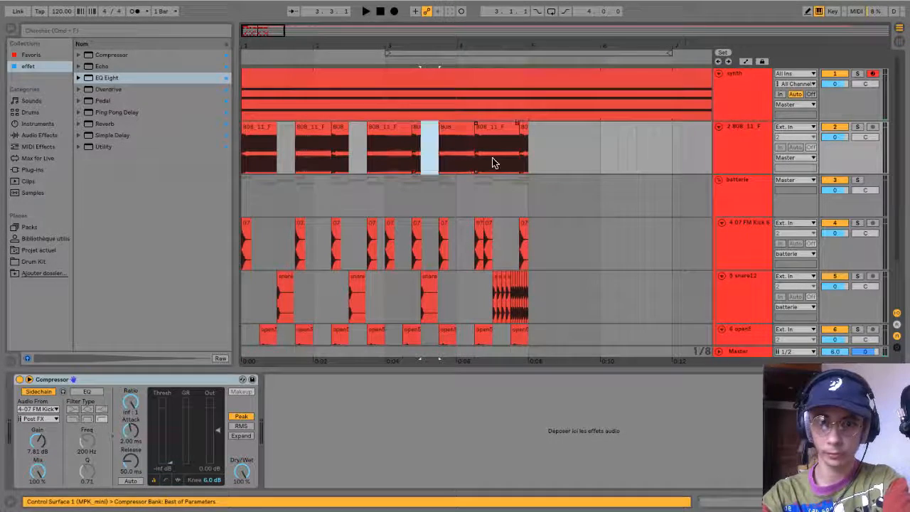
key("ctrl+e")
key("Delete")
Delete the 808_11_F section from 4.3.1 to 4.4.1 over the snare roll and play the arrangement from the start.
left_click_drag(493, 162, 509, 162)
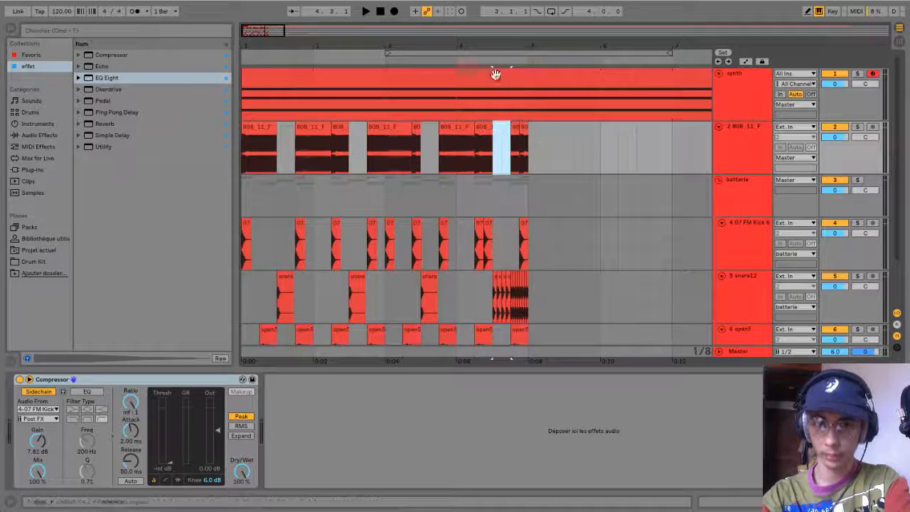
key("ctrl+e")
key("minus")
key("Delete")
left_click(243, 194)
key("space")
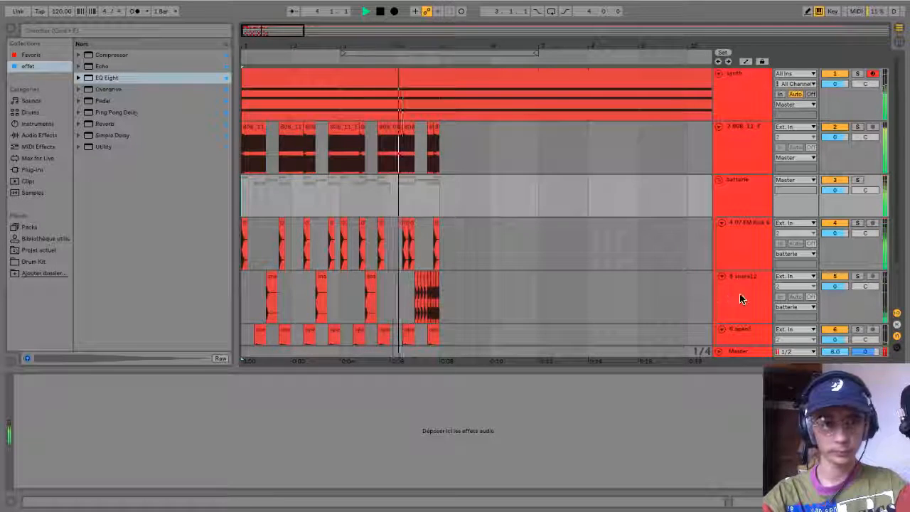
key("space")
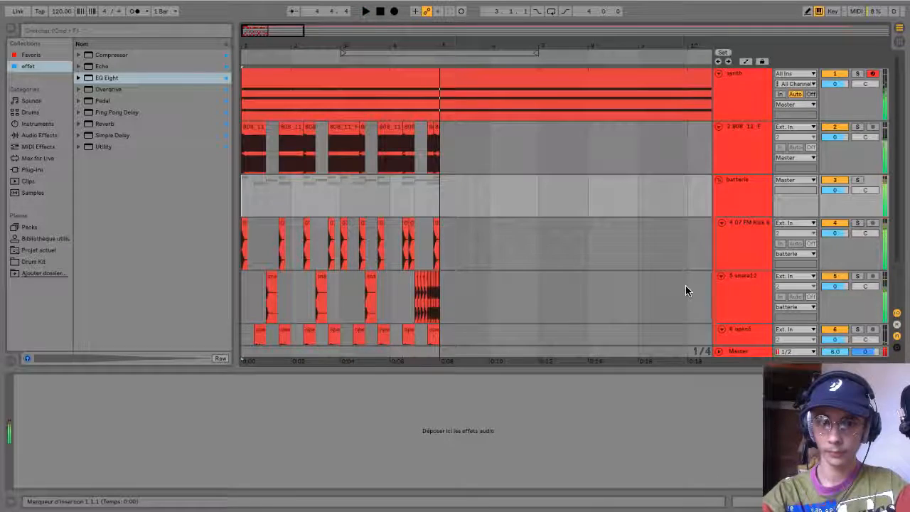
Lower the clip gain of the second, third and fourth snare12 clips of the roll, between 4.3.1 and 4.4.1.
left_click_drag(429, 30, 420, 41)
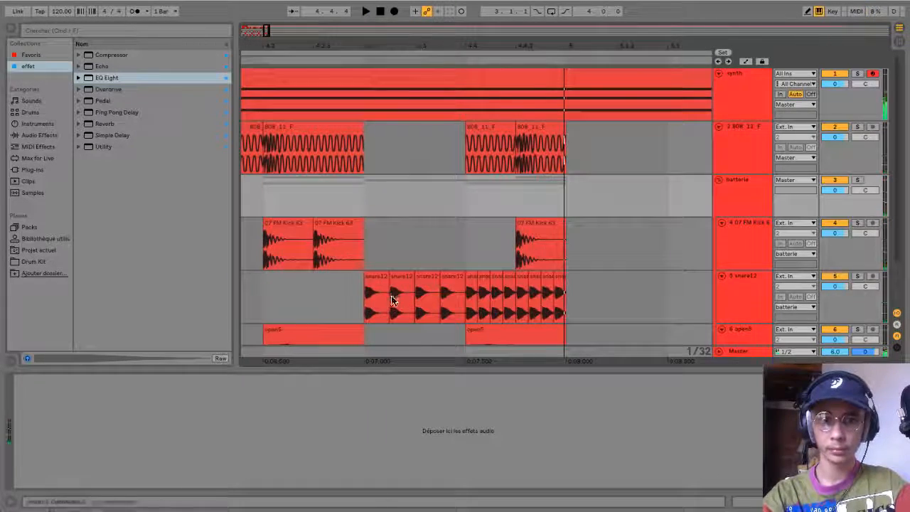
left_click(393, 299)
left_click_drag(393, 300, 458, 277)
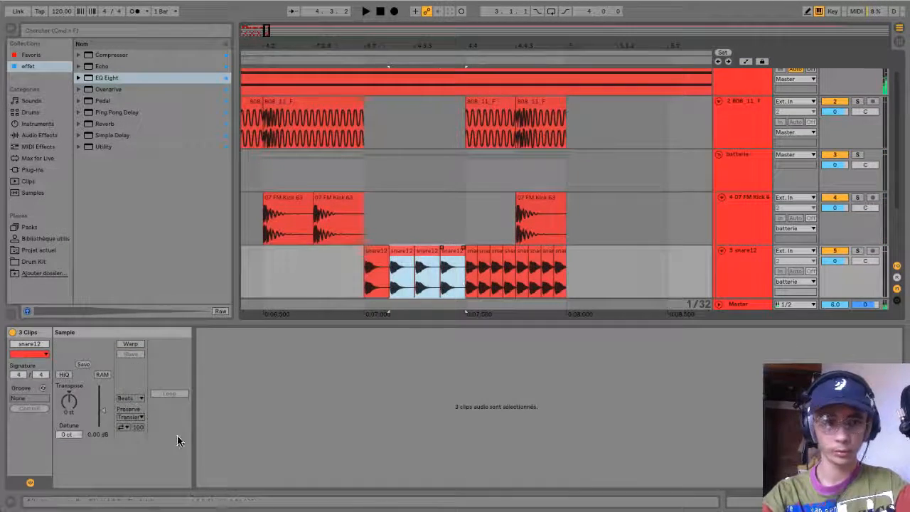
left_click_drag(105, 406, 105, 416)
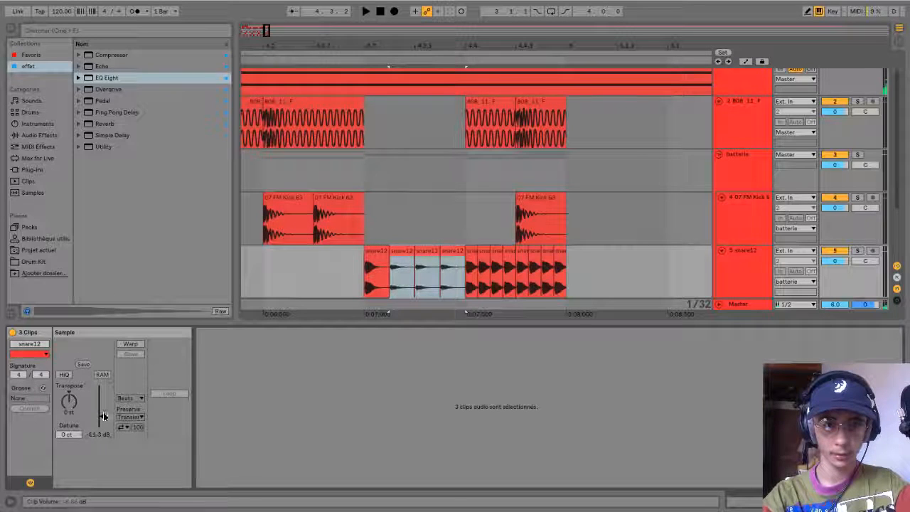
Select the eight shortest snare12 clips from 4.4.1 to 5.1.1, clear the selection and play the snare roll.
left_click(469, 268)
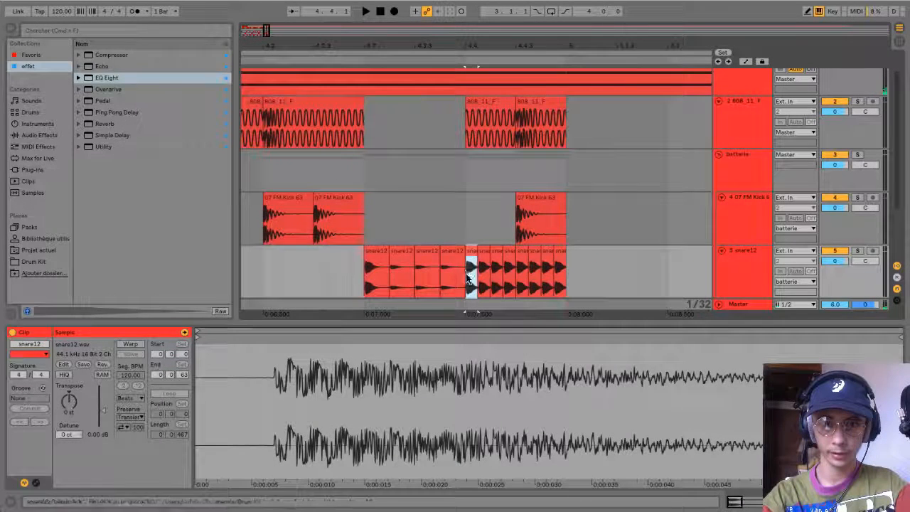
left_click_drag(468, 279, 574, 275)
left_click(560, 281, "shift")
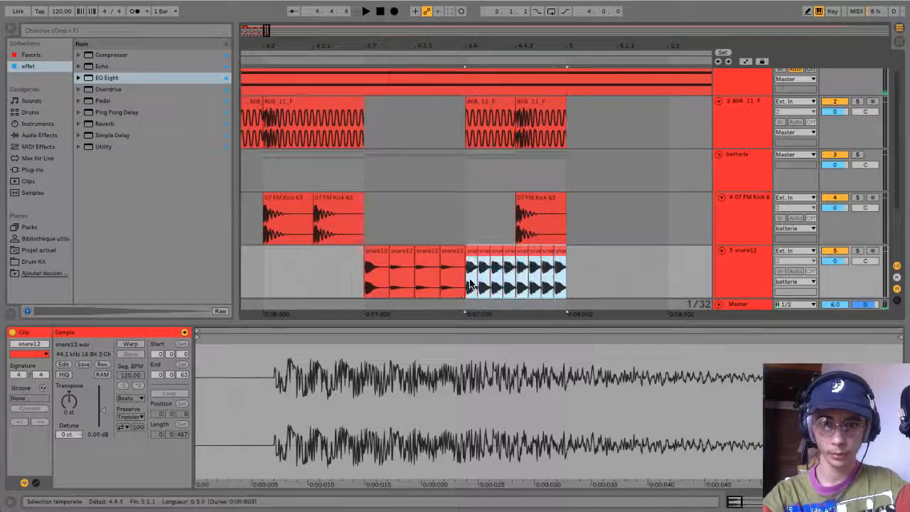
left_click(345, 270)
key("space")
left_click_drag(558, 33, 271, 156)
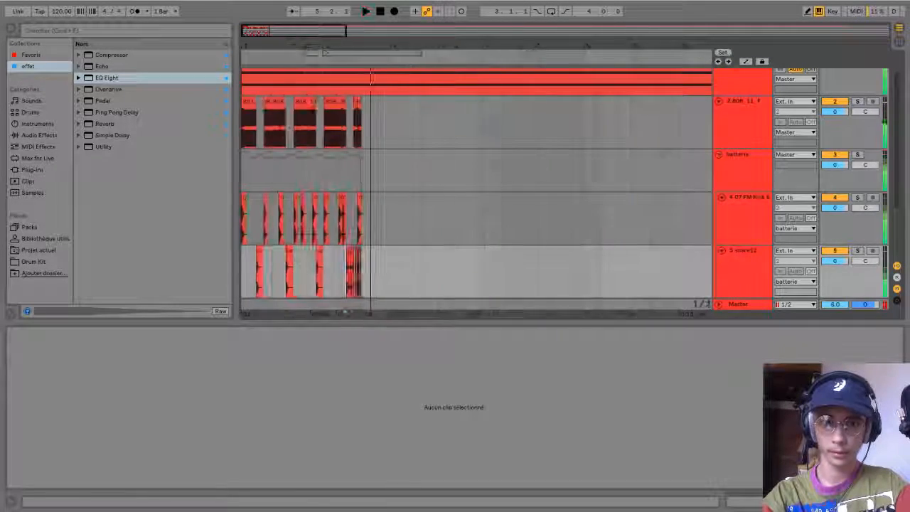
key("space")
Hide the clip view and move the whole four-bar batterie group section from bar 1 to bar 17.
left_click(243, 175)
key("super+alt+l")
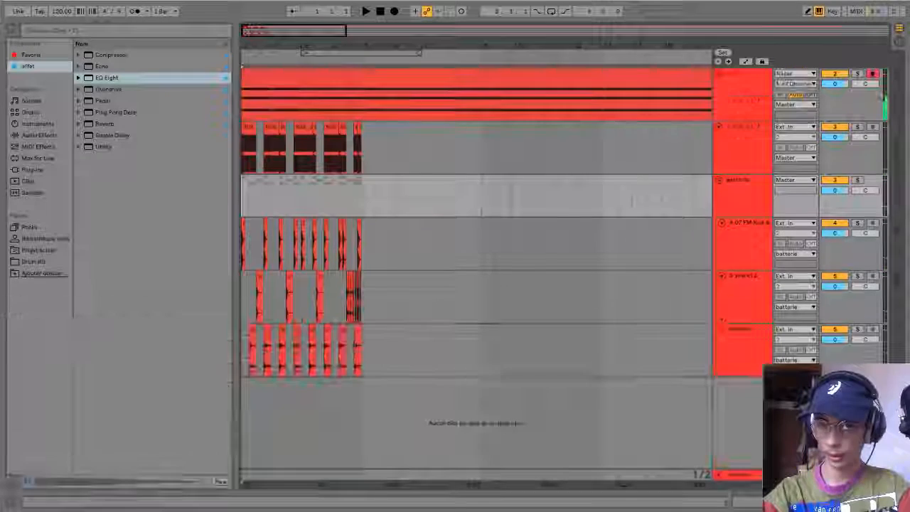
left_click_drag(390, 36, 274, 196)
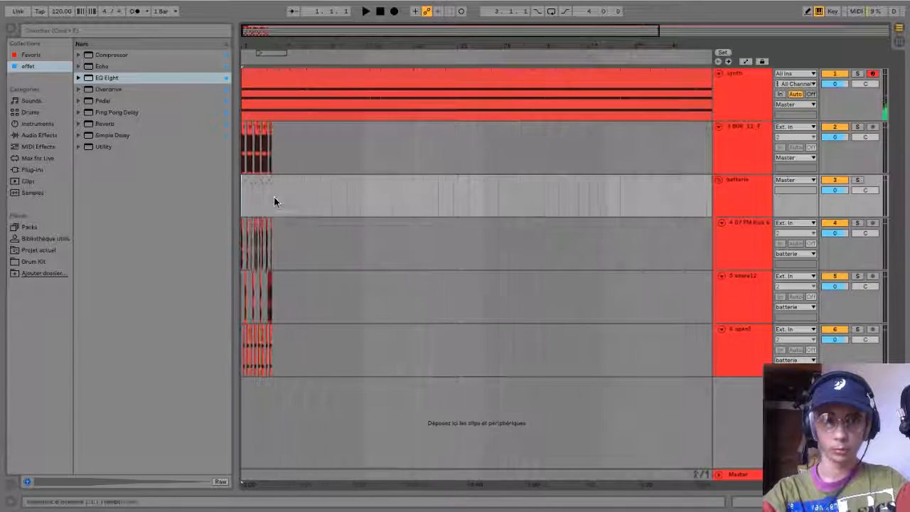
left_click(270, 183)
key("Delete")
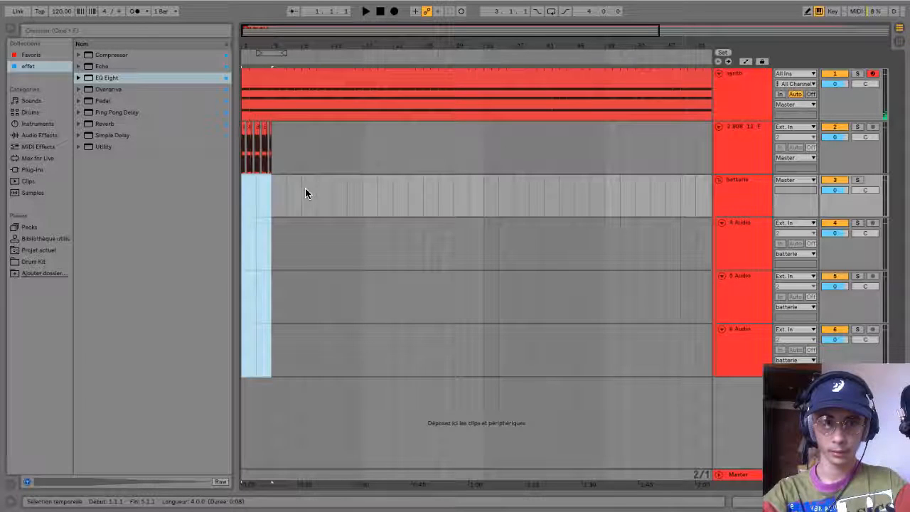
left_click(363, 188)
key("super+v")
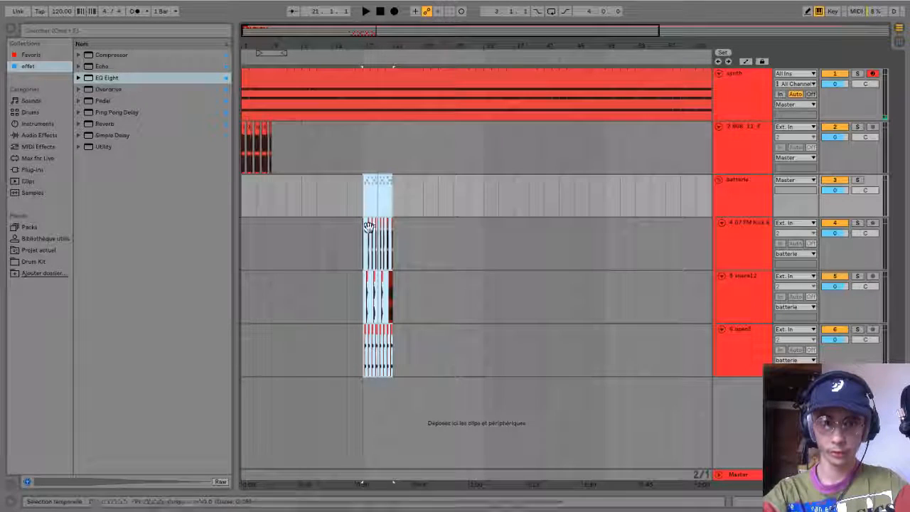
Copy the four-bar snare12 and open5 clips at bar 17 and paste them twice in a row from bar 9.
left_click(366, 317)
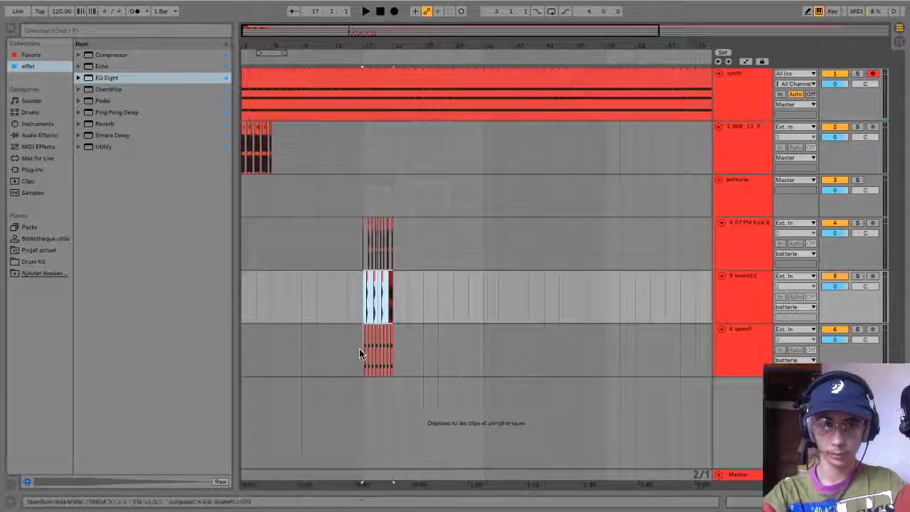
left_click_drag(359, 348, 395, 306)
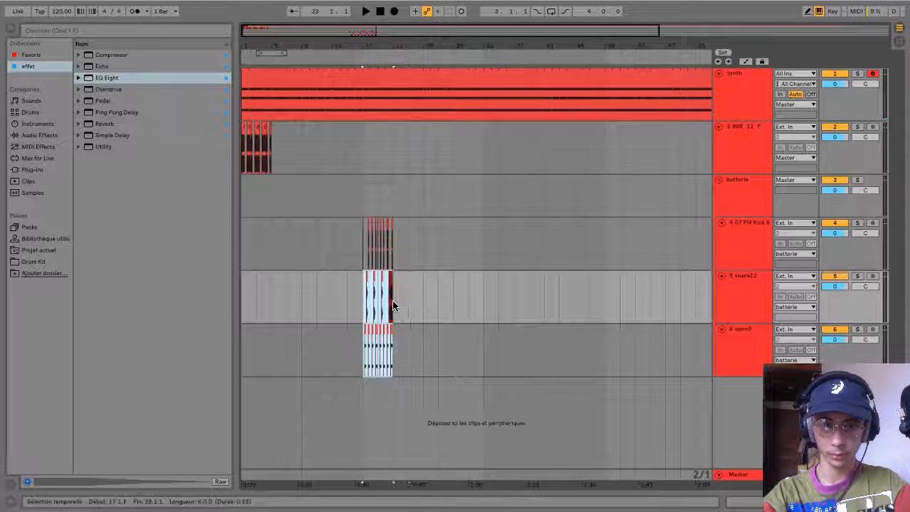
left_click(299, 302)
key("super+v")
key("super+v")
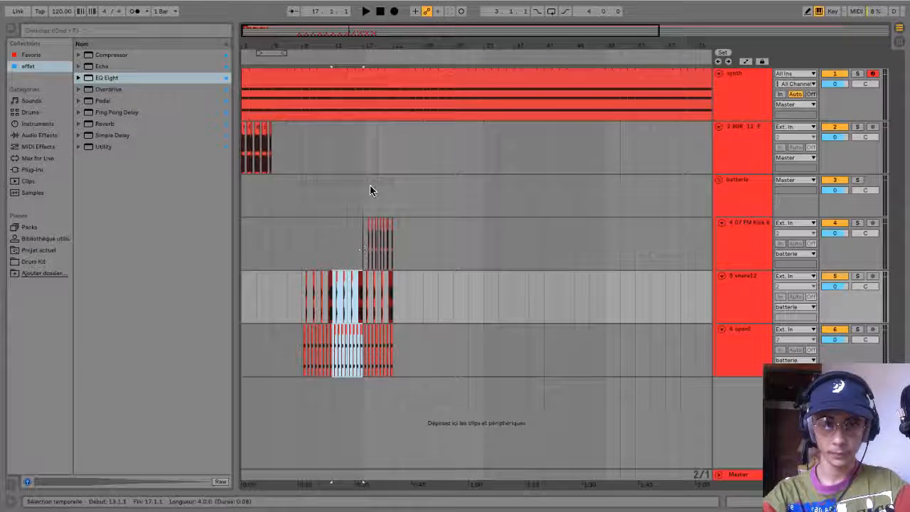
Duplicate the four-bar batterie group section at bar 17 three times, extending the drums to bar 33.
left_click_drag(370, 186, 393, 187)
key("super+d")
key("super+d")
key("super+d")
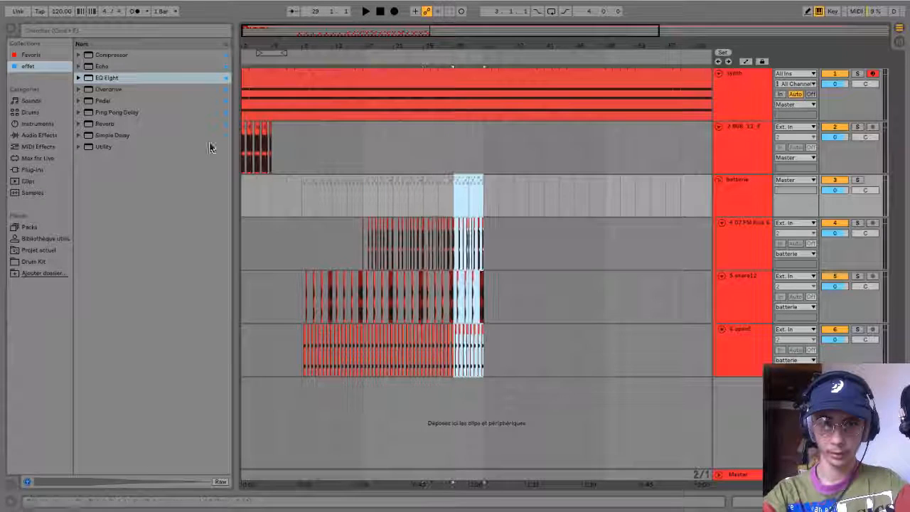
Move the four-bar 808_11_F bass section from bar 1 to bar 25, pasting it twice in a row up to bar 33.
left_click(262, 147)
key("super+c")
left_click(420, 140)
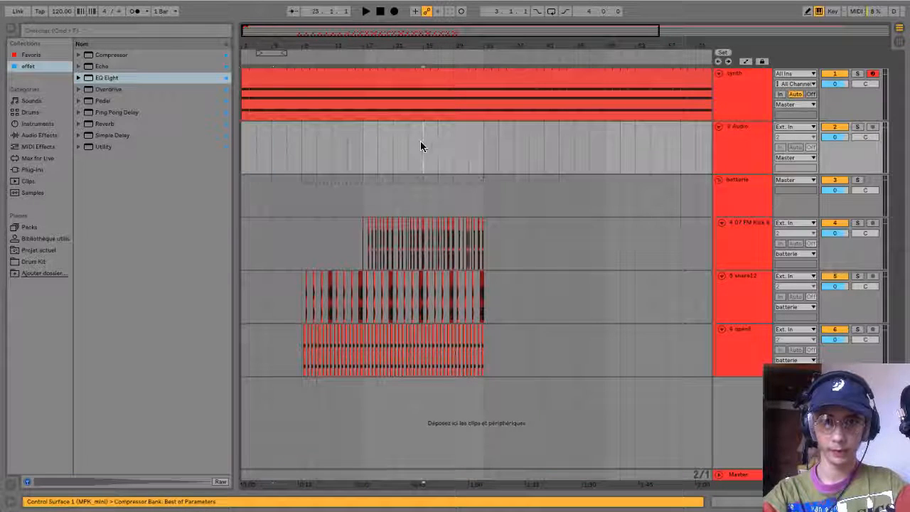
key("super+v")
key("super+v")
Insert an audio track below open5 and place hat3.wav from the palinke perfect drums kit's hat folder on it at bar 25.
left_click(424, 189)
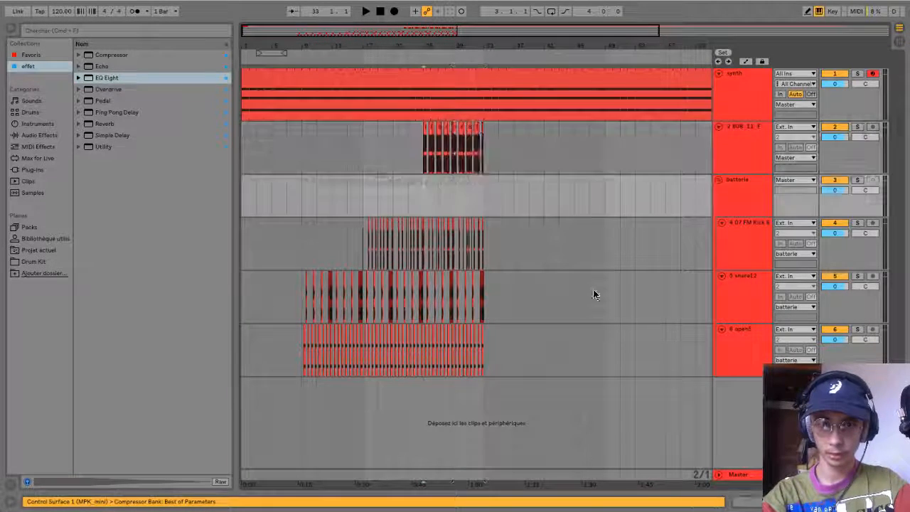
left_click(749, 345)
key("super+t")
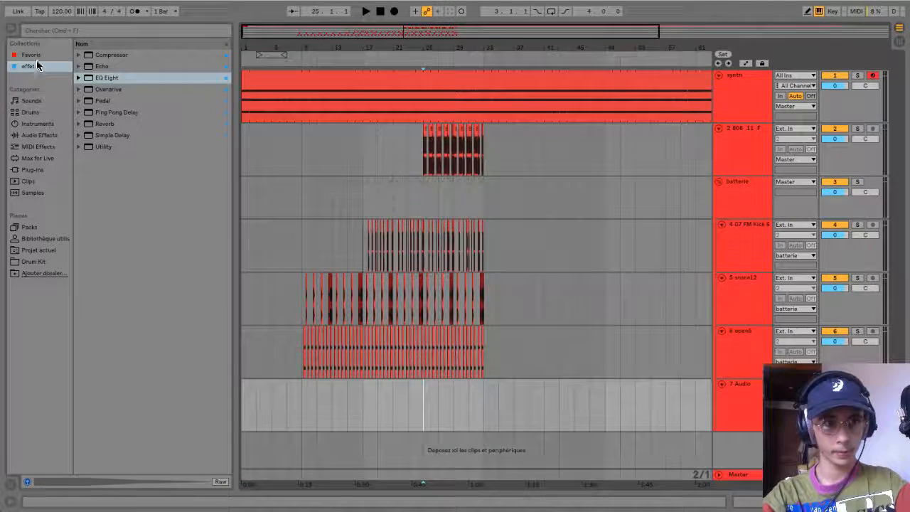
left_click(31, 55)
left_click(85, 89)
left_click(86, 135)
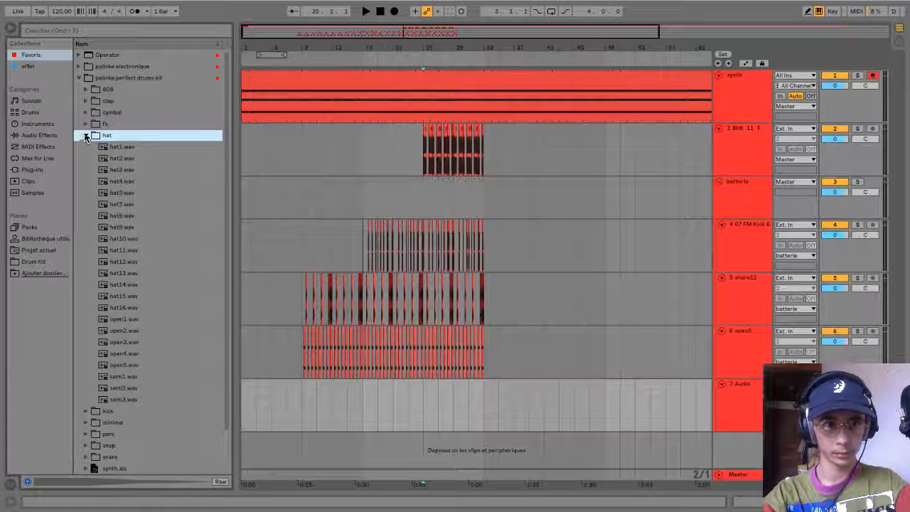
key("Down")
key("Down")
left_click_drag(121, 165, 427, 420)
Hide the browser and duplicate the first 0.0.2 of the hat3 track from 25.1.1 to build a repeating eighth-note hat pattern.
left_click(426, 93)
key("plus")
key("plus")
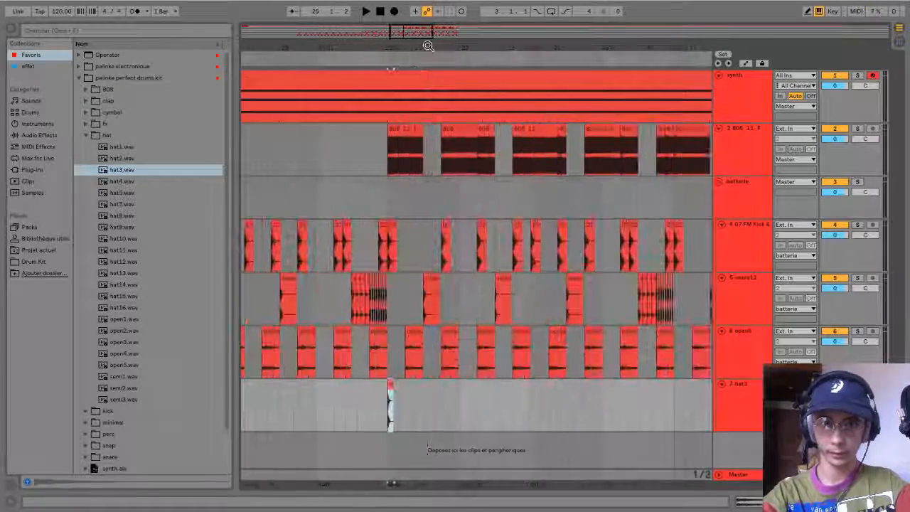
left_click(10, 28)
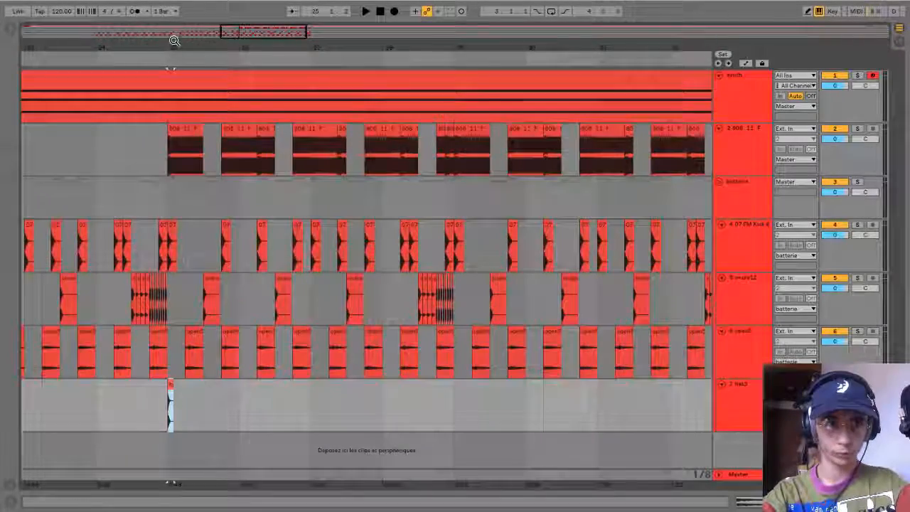
key("plus")
left_click(162, 415)
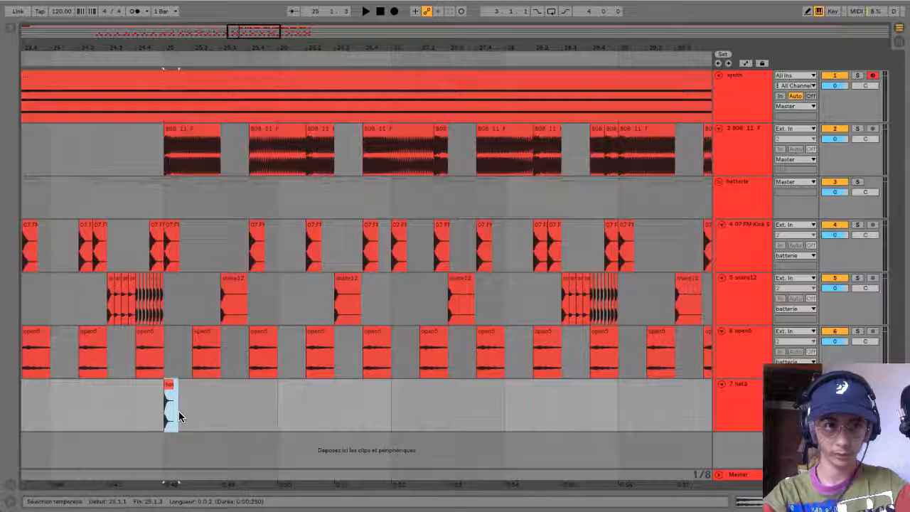
key("ctrl+d")
key("ctrl+d")
key("ctrl+d")
key("ctrl+d")
Duplicate the first bar of the hat3 eighth-note pattern from bar 25 repeatedly, extending the hats to bar 33.
left_click_drag(278, 413, 162, 416)
key("ctrl+d")
key("ctrl+d")
key("ctrl+d")
key("ctrl+d")
key("ctrl+d")
key("ctrl+d")
key("ctrl+d")
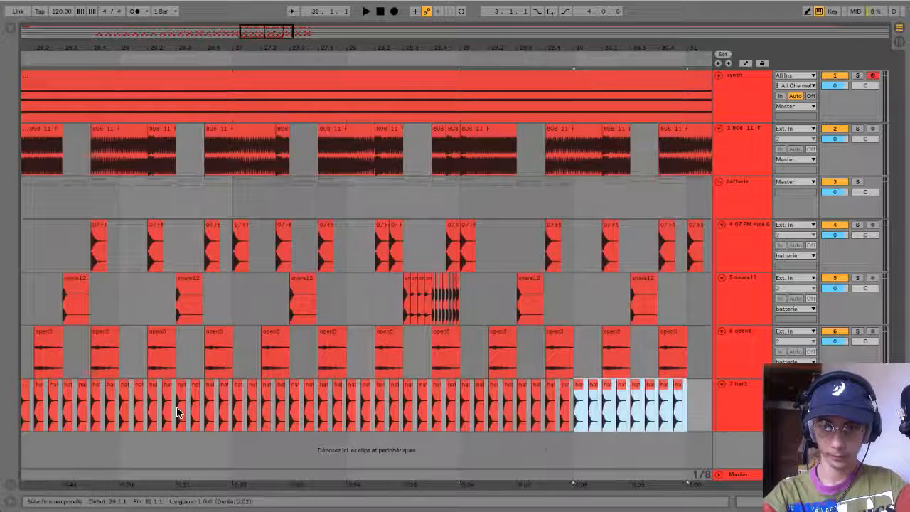
Play the arrangement from bar 25 to check how the hats sound with the bass and drums.
left_click_drag(451, 54, 451, 28)
left_click(259, 409)
key("space")
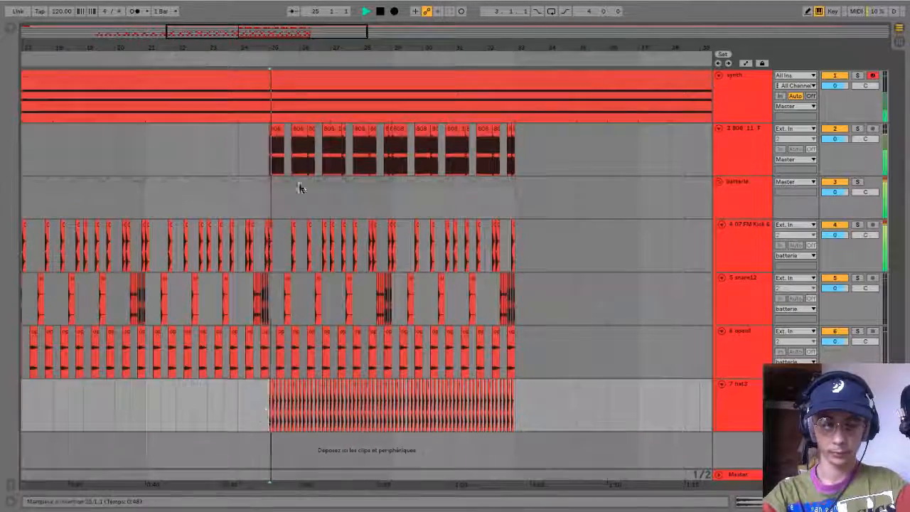
left_click_drag(287, 49, 190, 52)
key("space")
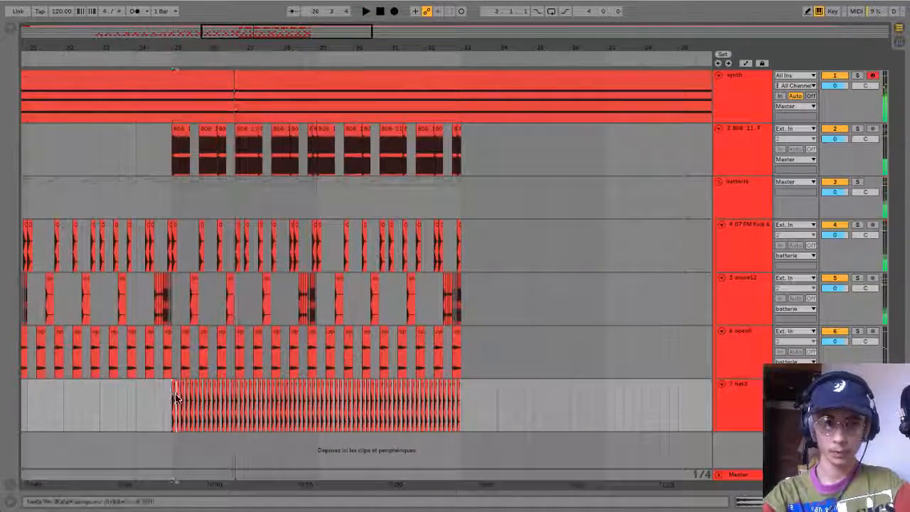
Turn off transient looping on all hat3 clips, set their transient envelope to 0 and raise their gain to 2.44 dB.
double_click(176, 398)
left_click_drag(171, 276, 462, 263)
left_click(122, 426)
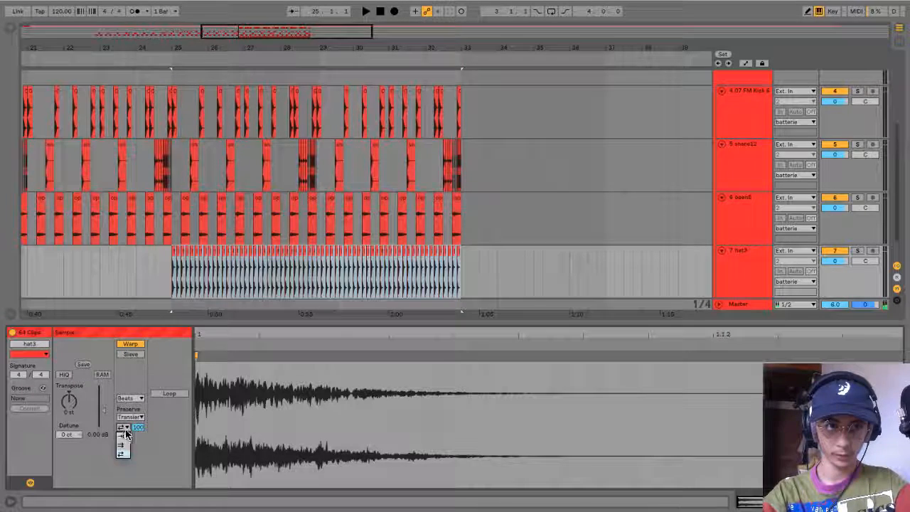
left_click_drag(135, 427, 135, 454)
key("space")
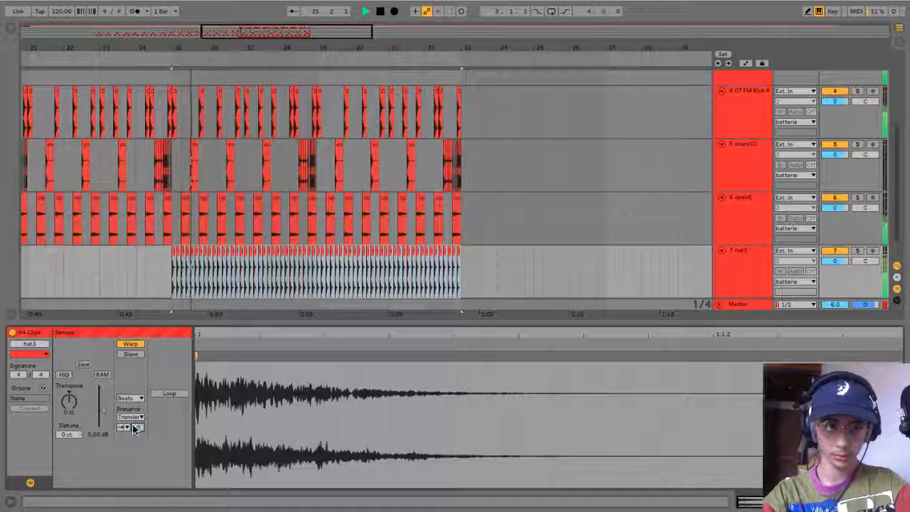
left_click_drag(102, 411, 102, 407)
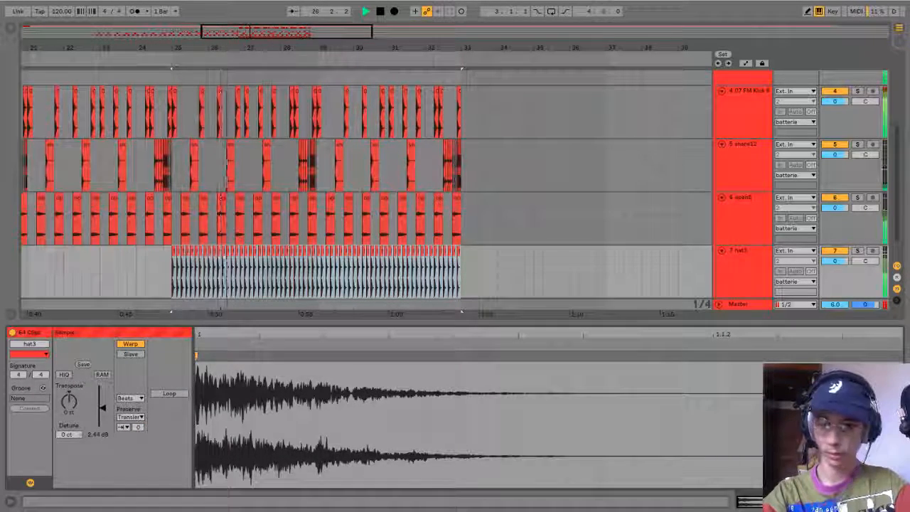
left_click(897, 501)
left_click(167, 420)
key("space")
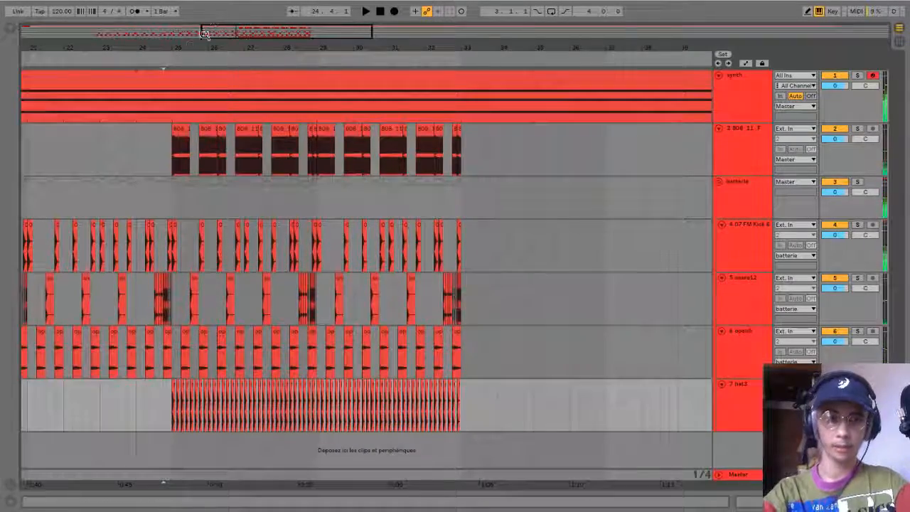
Build a 1/32-note hat roll at 25.4.3 by duplicating the start of the hat3 clip three times, and play it back.
left_click_drag(204, 35, 299, 67)
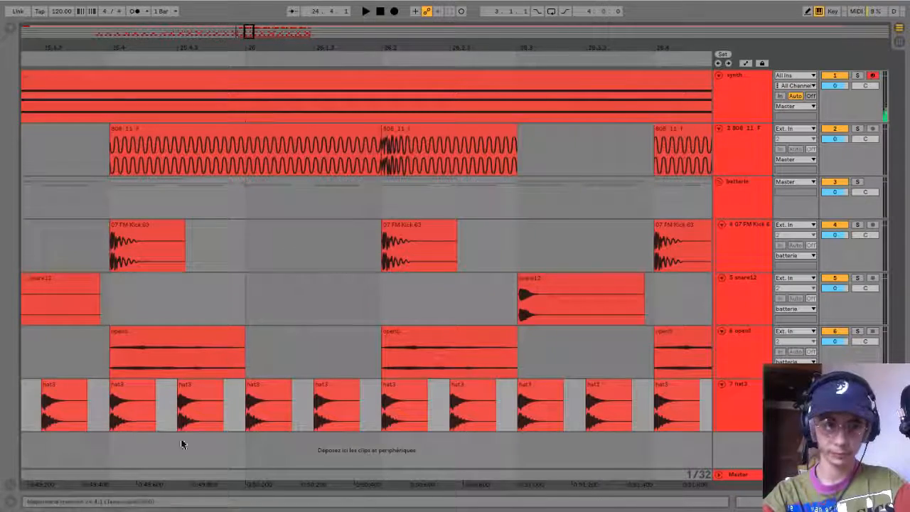
left_click_drag(180, 425, 201, 425)
key("ctrl+d")
key("ctrl+d")
key("ctrl+d")
key("space")
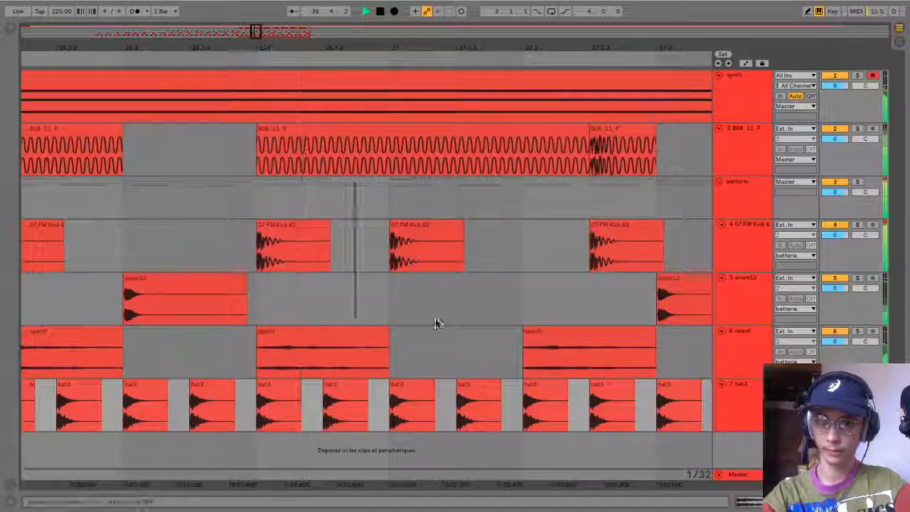
Duplicate the first sixteenth of the hat3 clip at 27.1.3 once and listen to the double hit.
left_click(467, 416)
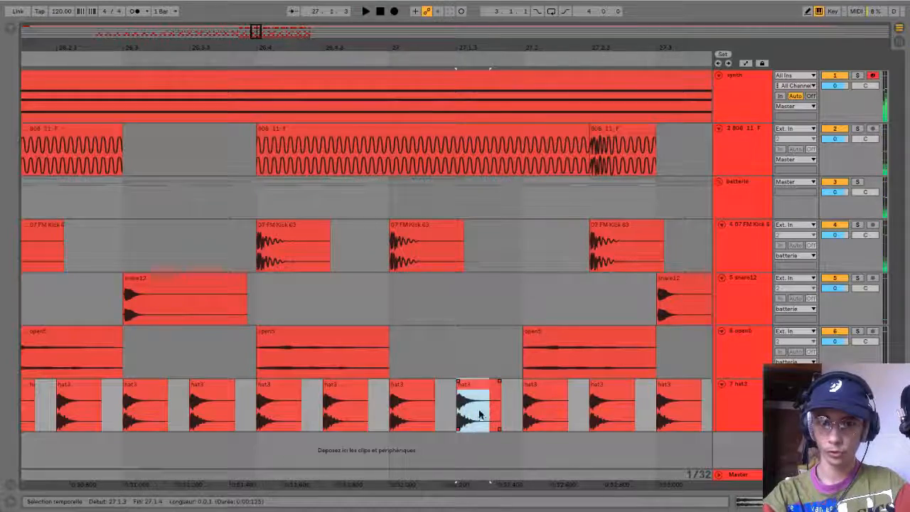
key("ctrl+d")
key("space")
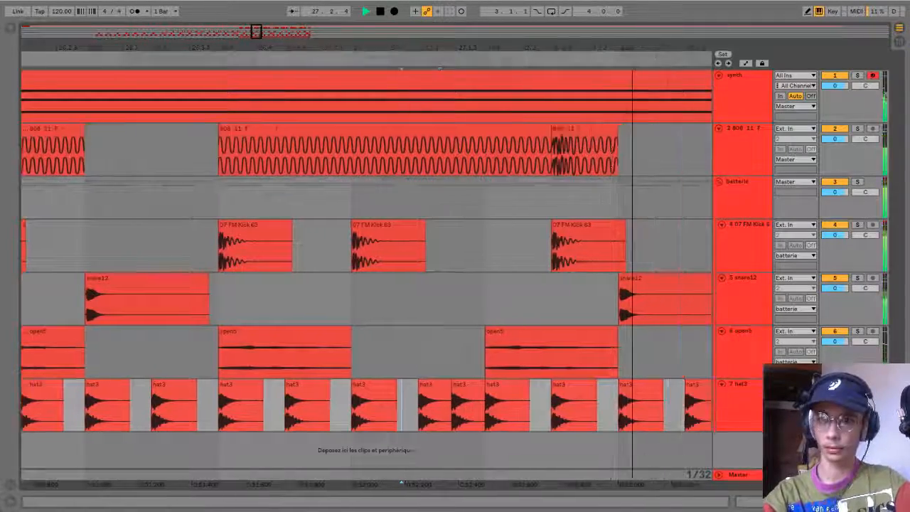
left_click_drag(438, 49, 438, 35)
key("space")
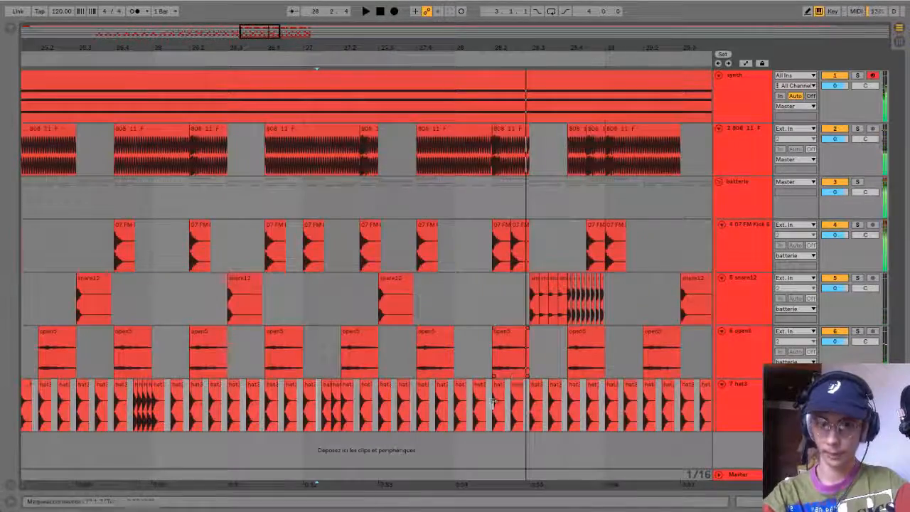
Double the hat3 hit at 28.2.1 in sixteenths, add a 1/32-note roll at 28.2.3 and listen to the variation.
left_click_drag(521, 47, 520, 50)
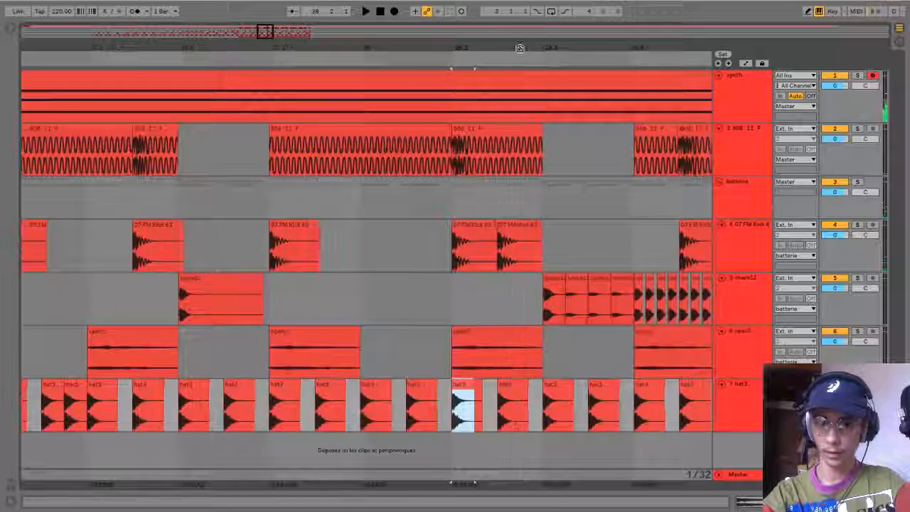
key("ctrl+d")
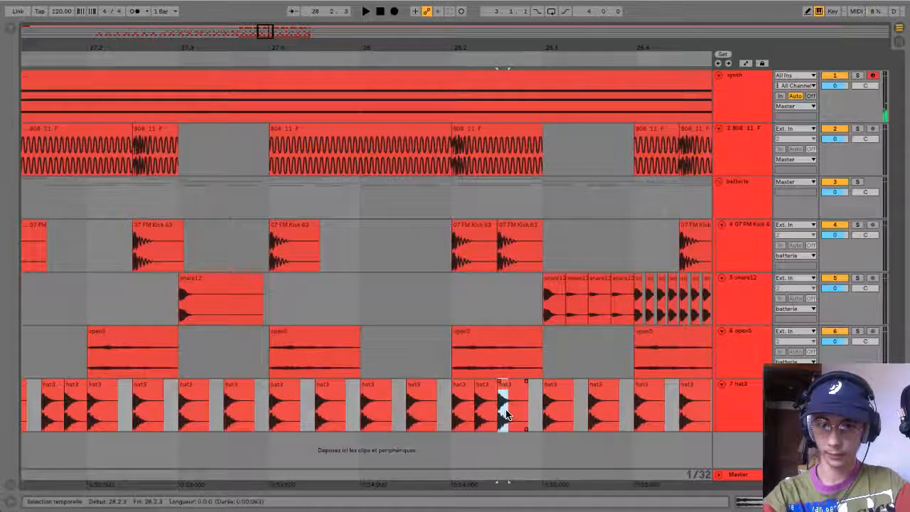
left_click(438, 416)
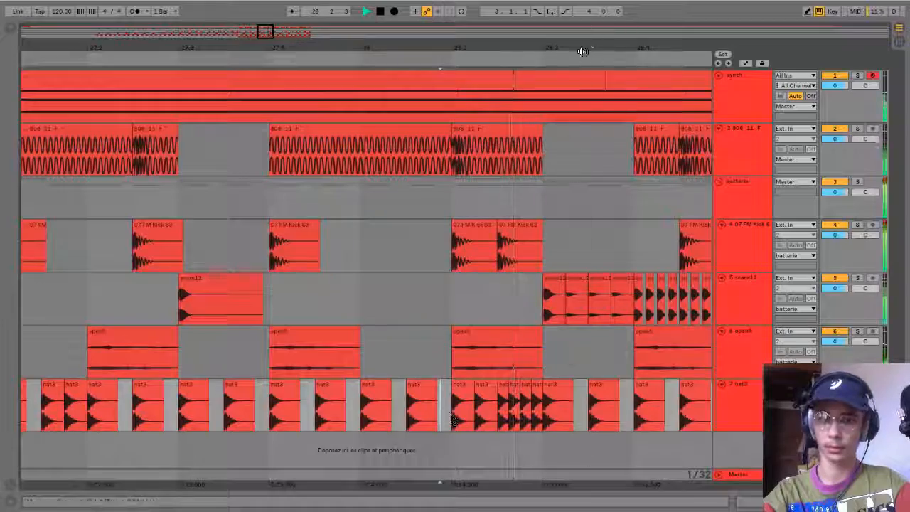
left_click_drag(583, 49, 436, 7)
key("space")
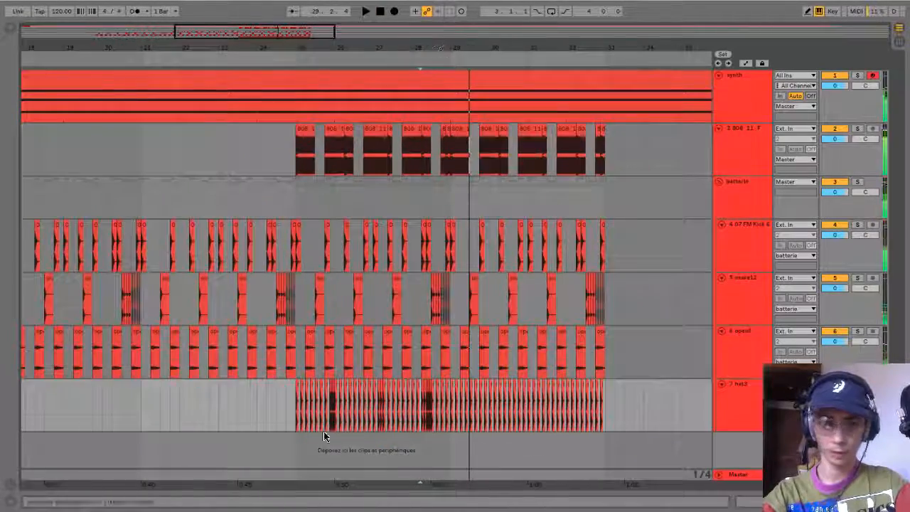
Duplicate the varied four-bar hat3 section from bar 25 onto bar 29 and play it from just before bar 25.
left_click_drag(292, 419, 442, 418)
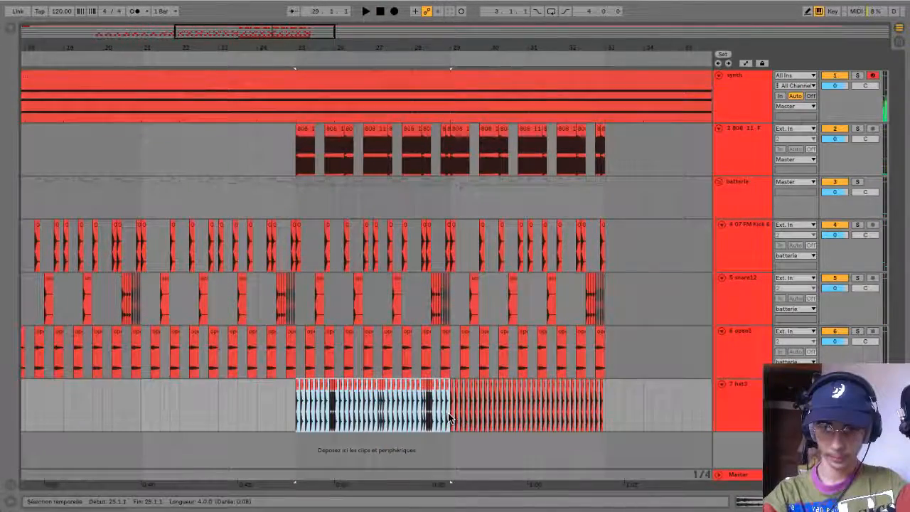
key("ctrl+d")
left_click(286, 406)
key("space")
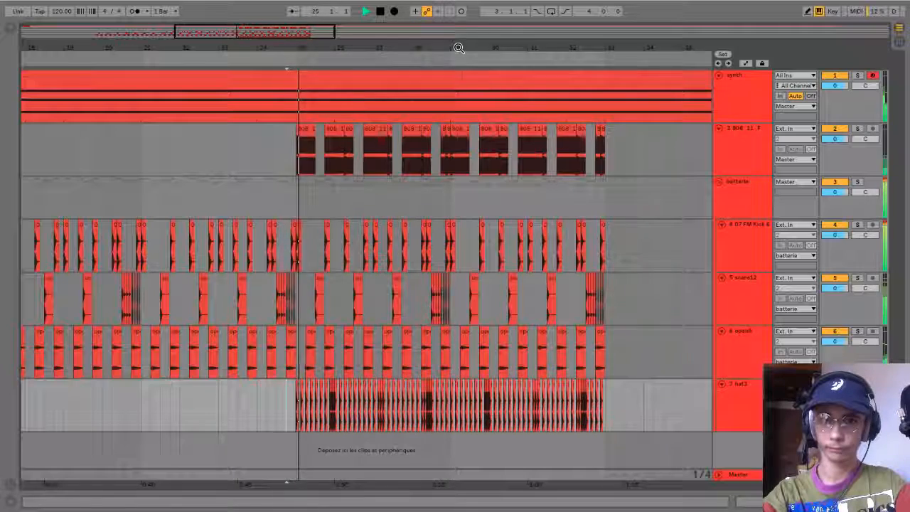
Duplicate the batterie group section from bar 25 to bar 33 twice, extending all drums to bar 49.
left_click_drag(458, 48, 459, 25)
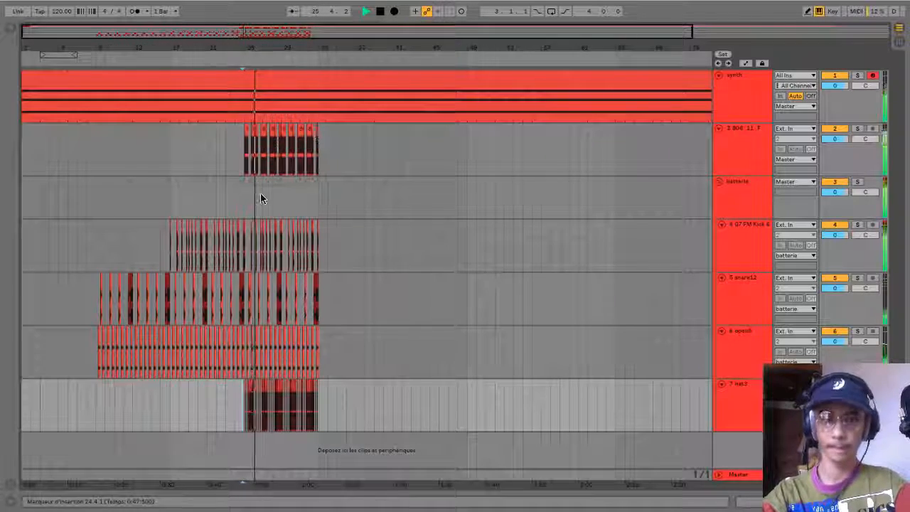
left_click_drag(243, 192, 320, 187)
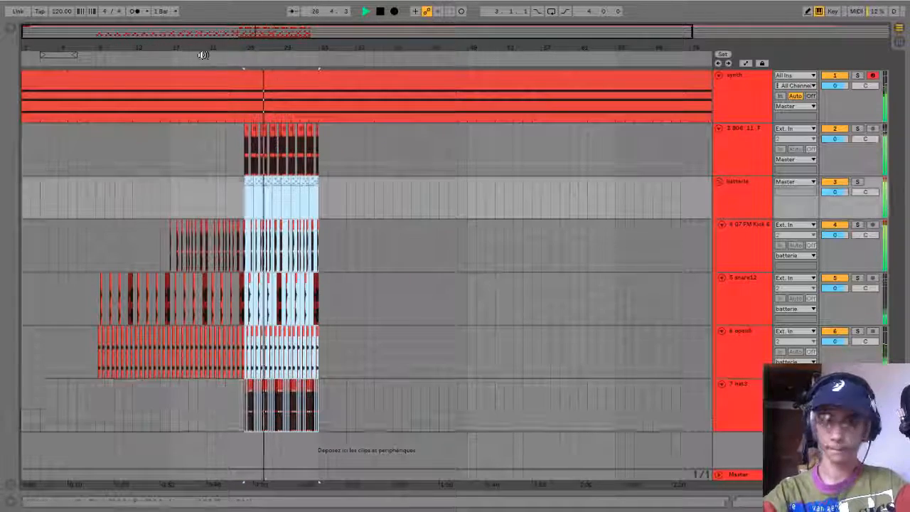
key("minus")
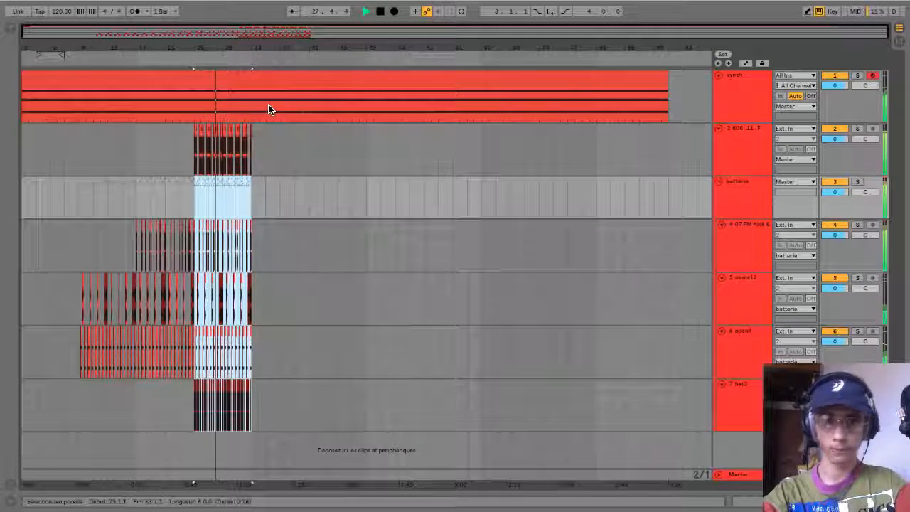
key("ctrl+d")
key("ctrl+d")
Duplicate the eight-bar 808_11_F bass section from bar 25 twice, extending the bass to bar 49.
left_click(234, 165)
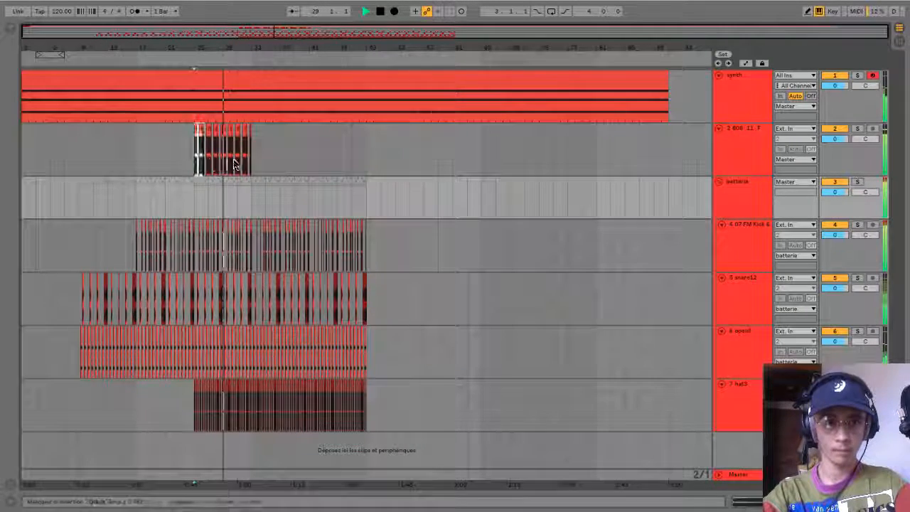
key("ctrl+d")
key("ctrl+d")
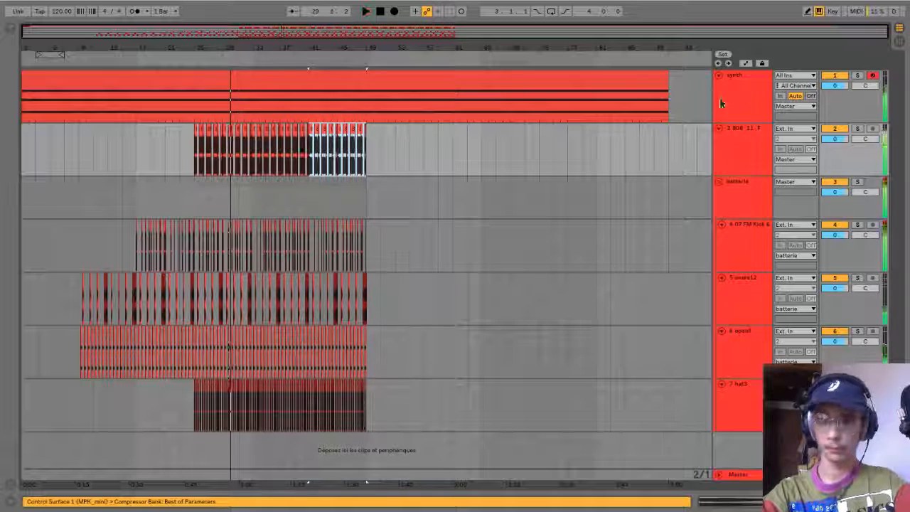
Insert a MIDI track below the synth track and colour it red like the others.
left_click(720, 103)
key("ctrl+shift+t")
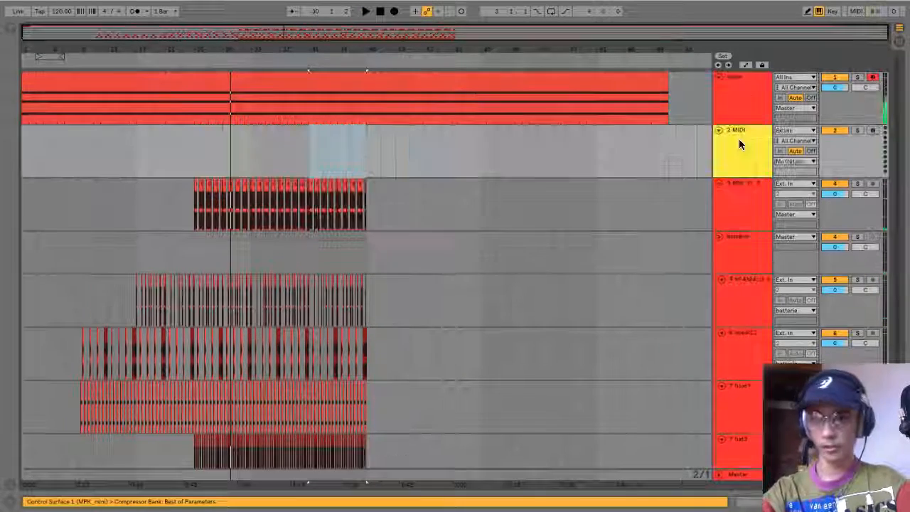
right_click(738, 142)
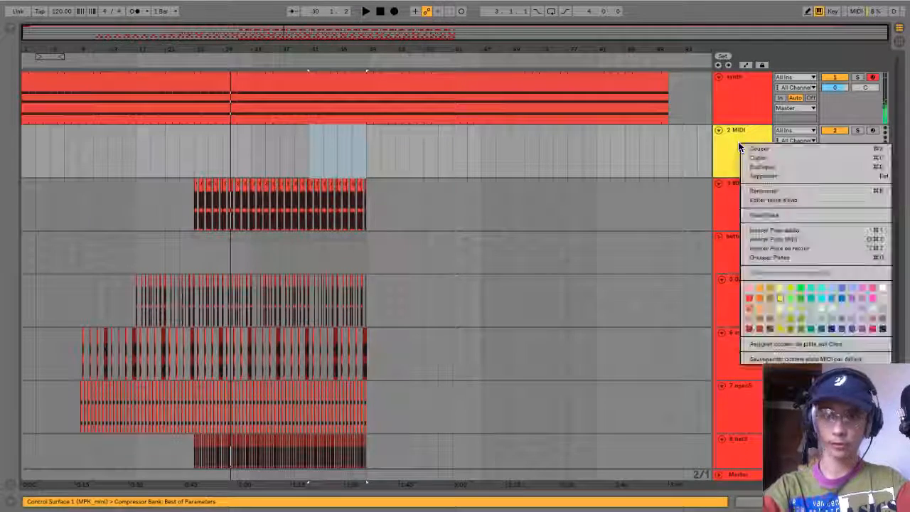
left_click(749, 298)
Show the browser and load the Operator instrument from the Favoris collection onto the new MIDI track.
left_click(10, 29)
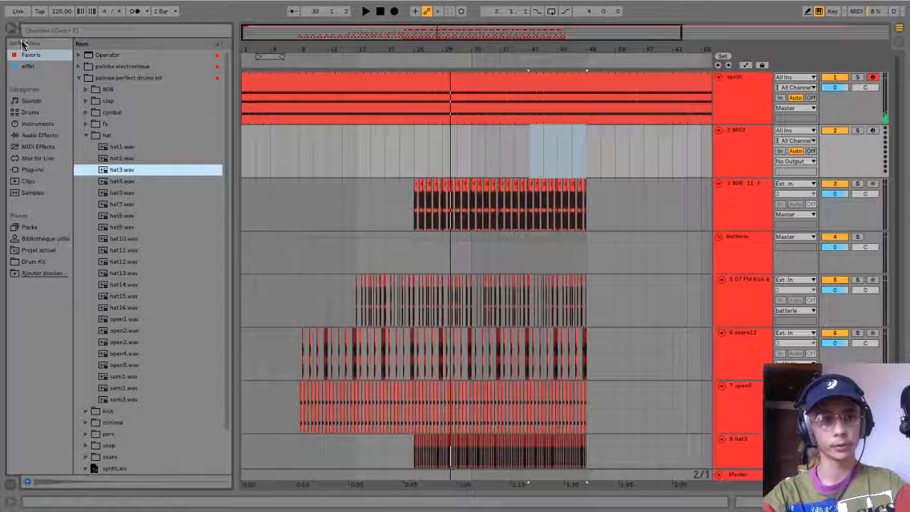
left_click_drag(78, 58, 166, 67)
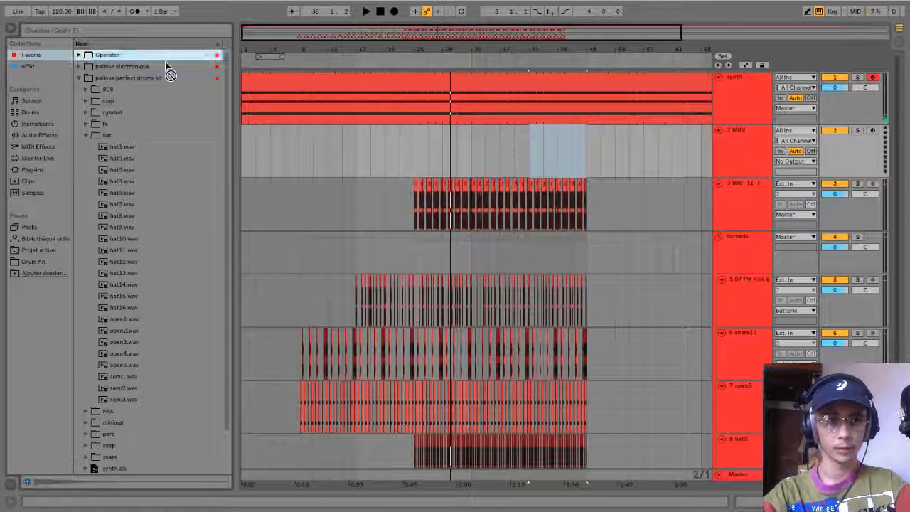
left_click_drag(110, 66, 733, 148)
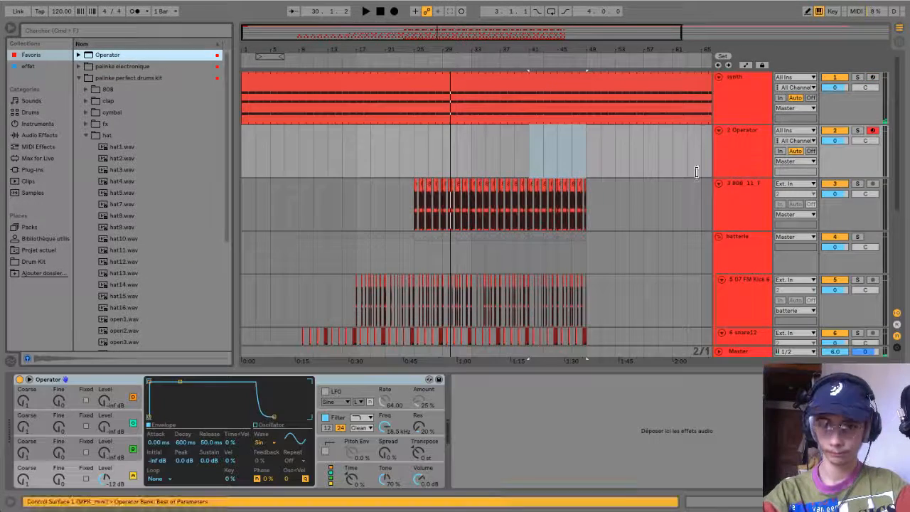
Set Operator's oscillator A wave to Square D and shape a plucky envelope with a 315 ms decay and -inf dB sustain.
left_click(261, 442)
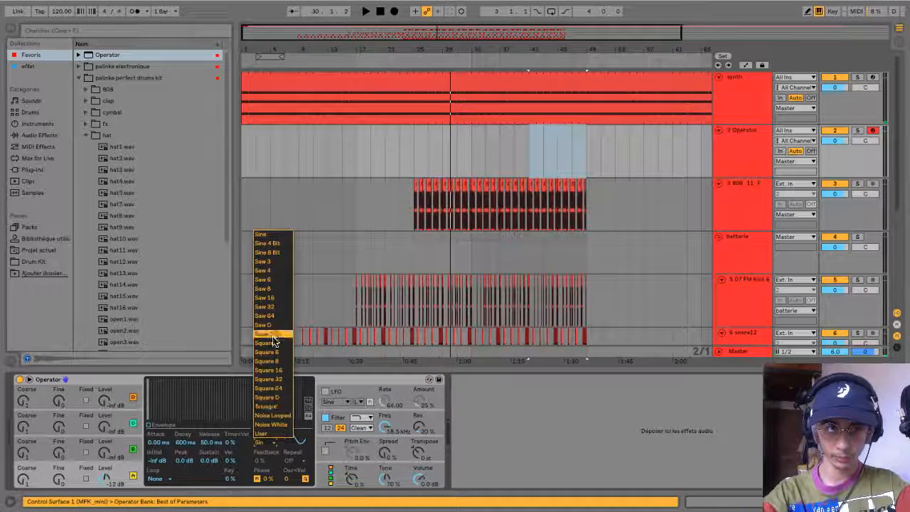
left_click(269, 397)
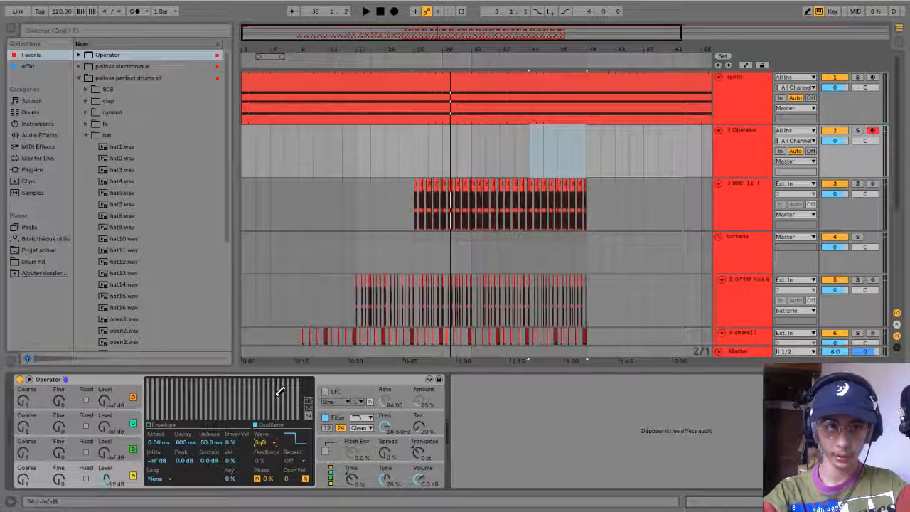
left_click(162, 433)
left_click_drag(204, 415, 177, 416)
Add Reverb from the effet collection after Operator and disable its Hi Cut input filter.
left_click(79, 78)
left_click(38, 69)
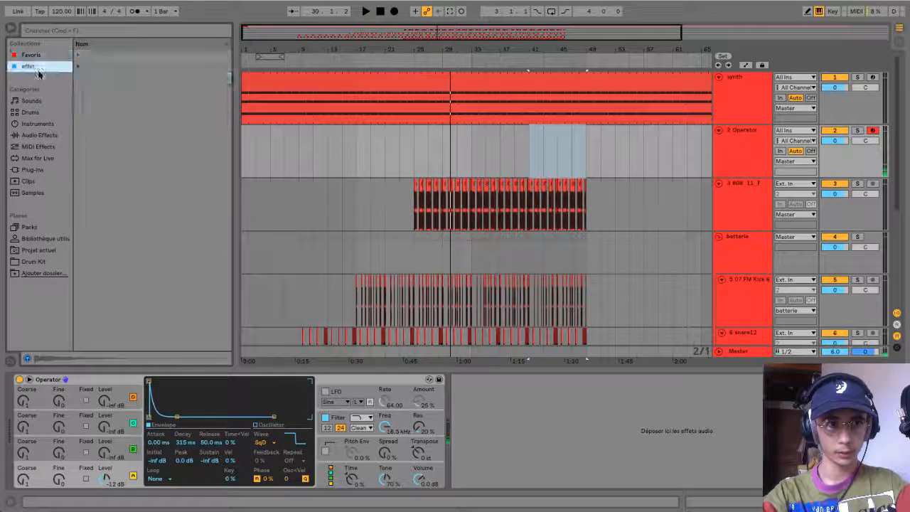
left_click_drag(108, 125, 508, 447)
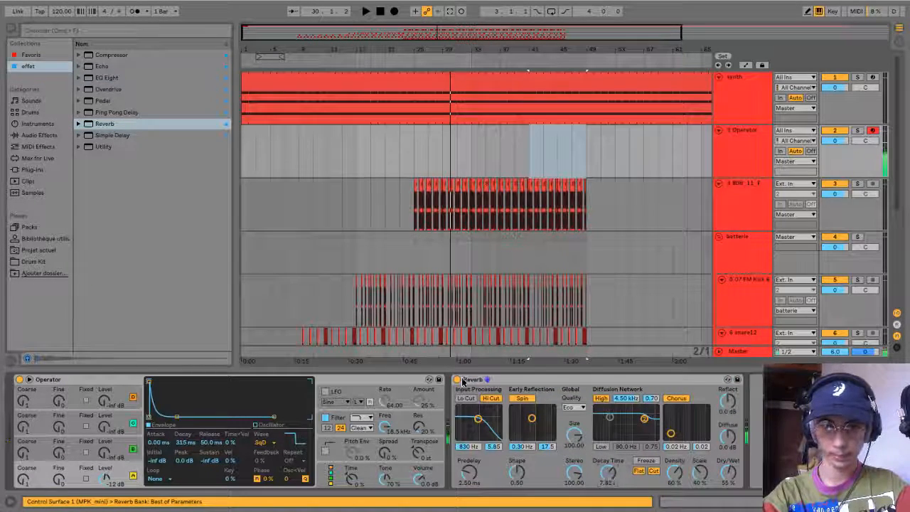
left_click(490, 399)
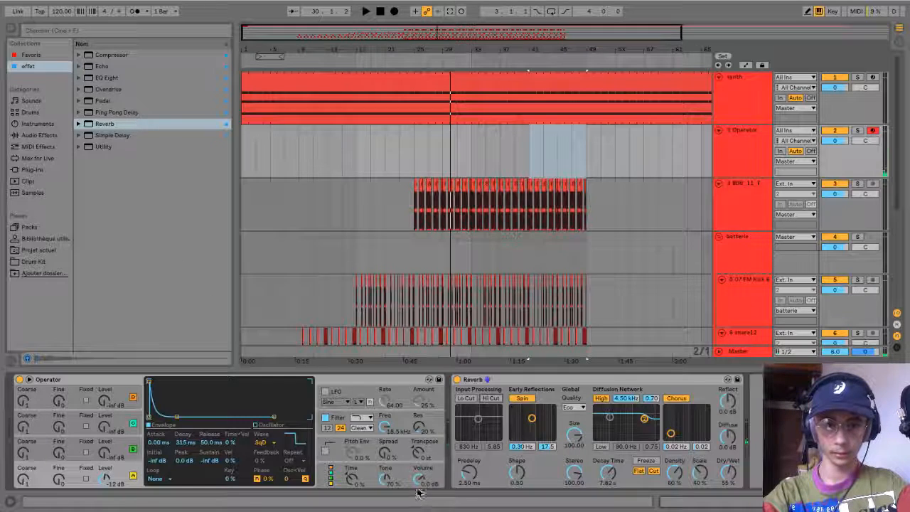
Copy the synth chord section starting at bar 33 onto the same two bars of the Operator track.
left_click(442, 152)
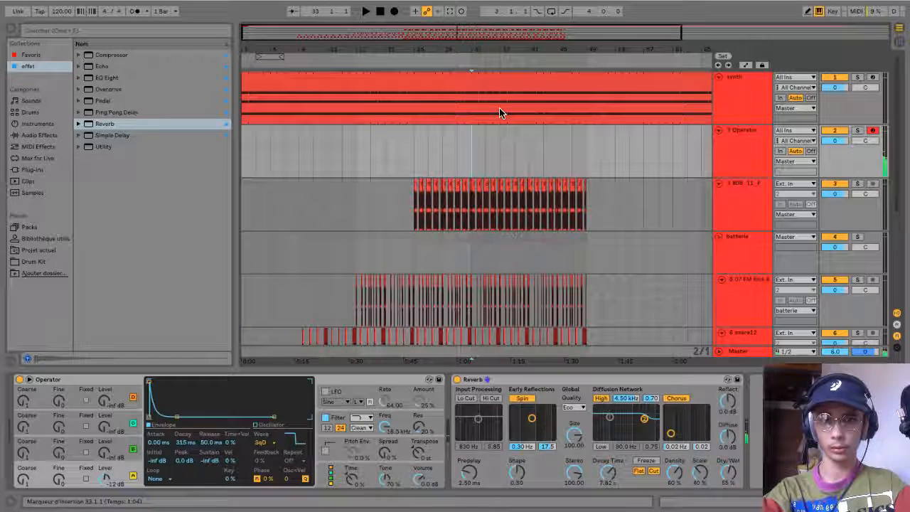
left_click(474, 112)
left_click_drag(472, 114, 486, 113)
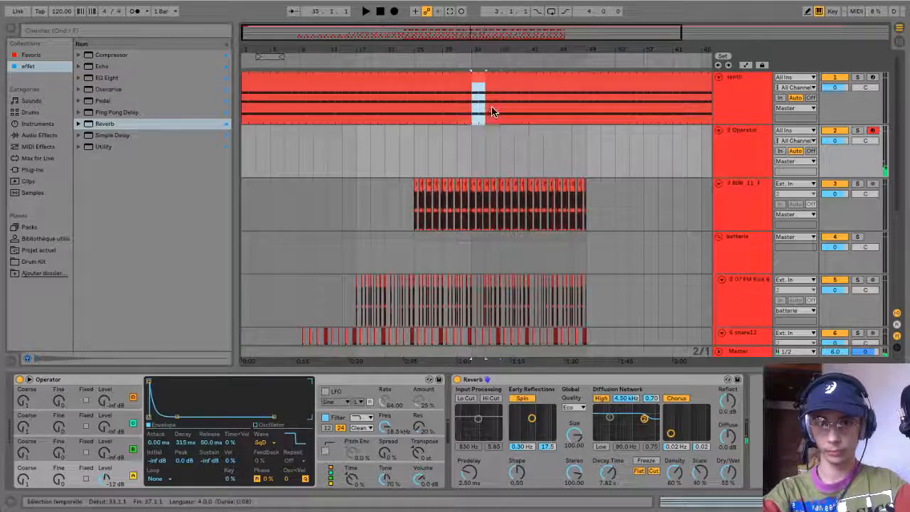
left_click_drag(470, 154, 485, 154)
key("ctrl+shift+m")
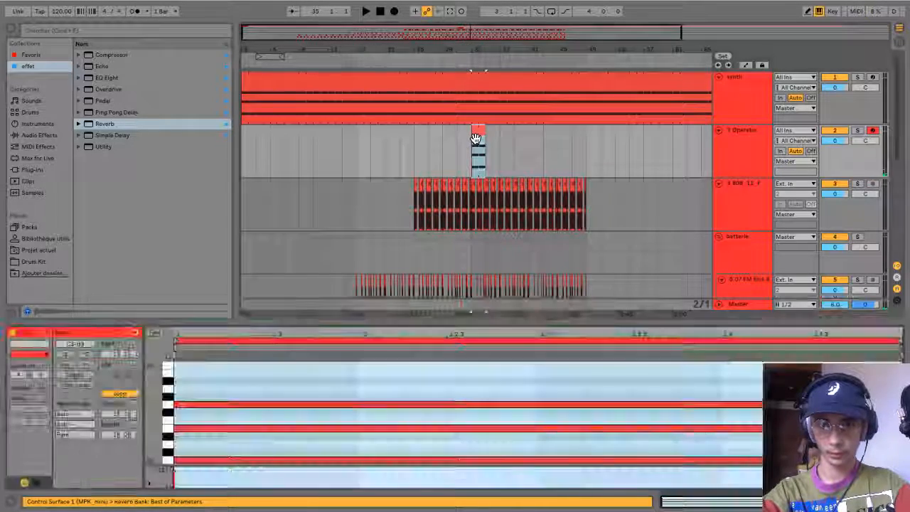
Replace the copied chord's long notes with a short-note melody of C3, G3, E3, E3, G3, A3 and A2, and play it.
left_click(178, 462)
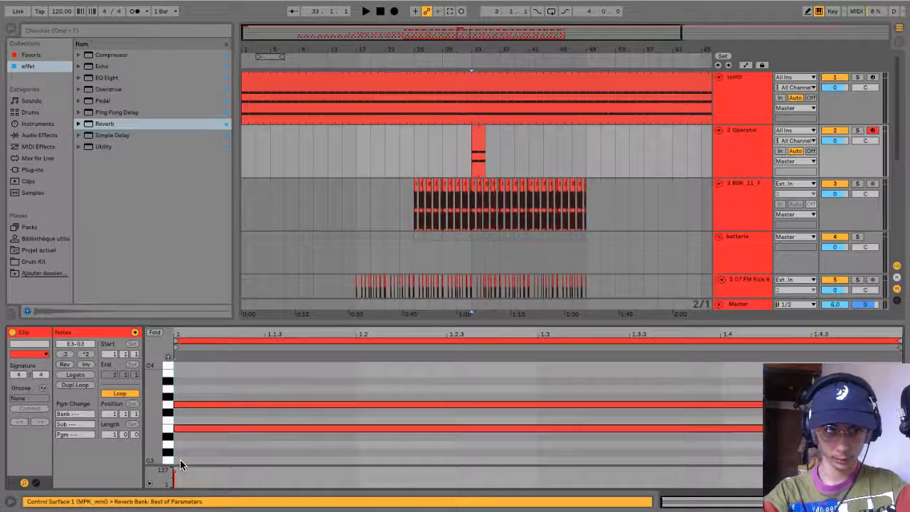
double_click(179, 460)
double_click(276, 406)
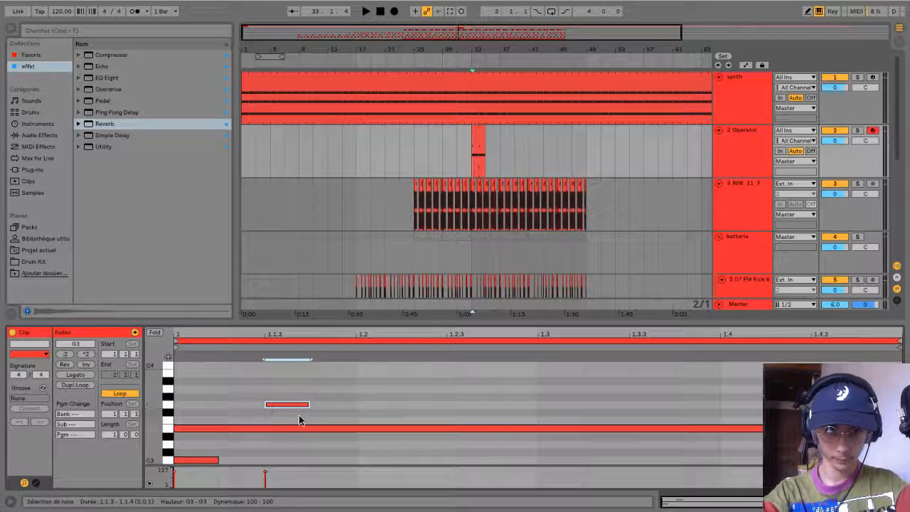
left_click(373, 432)
double_click(561, 429)
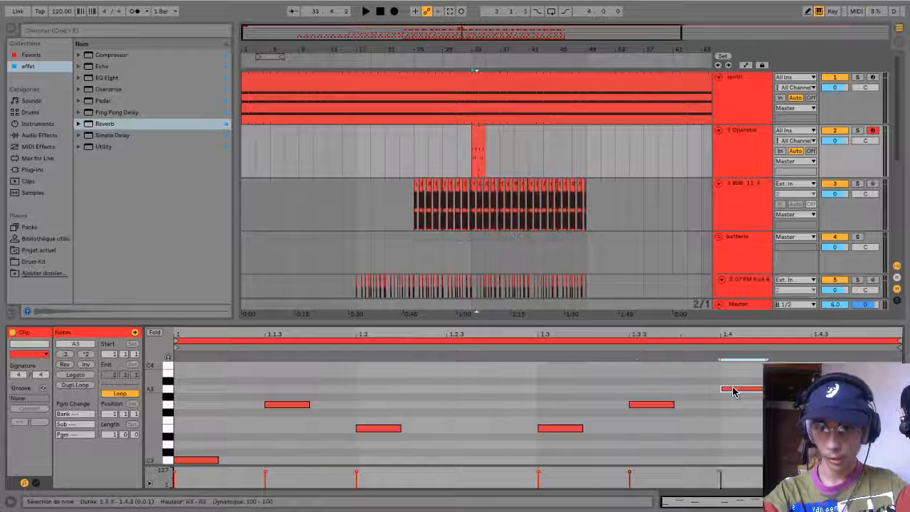
scroll(149, 437, "down", 1)
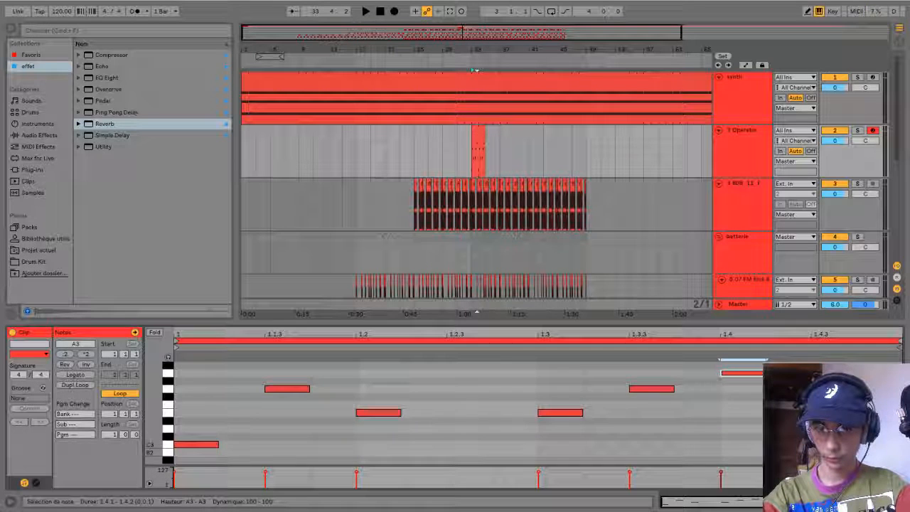
scroll(150, 437, "down", 1)
key("space")
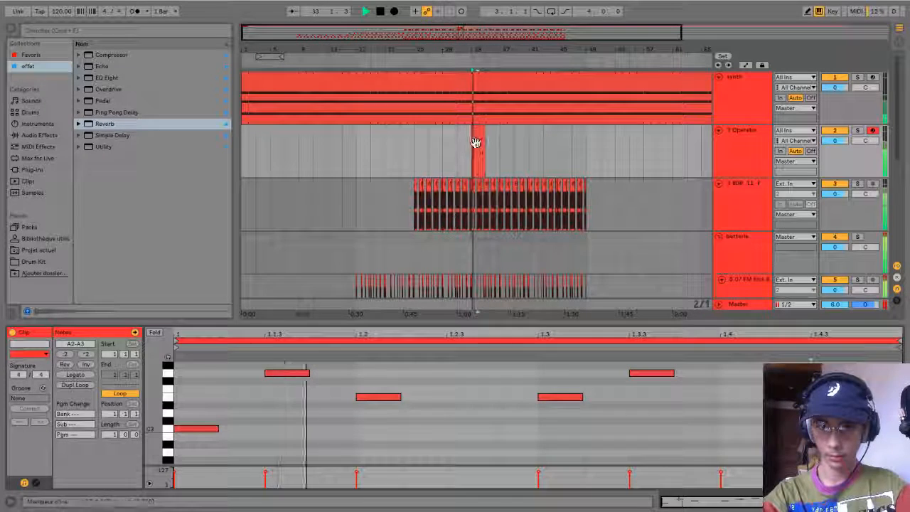
Copy the Operator melody clip to bars 37 and 41.
left_click(744, 147)
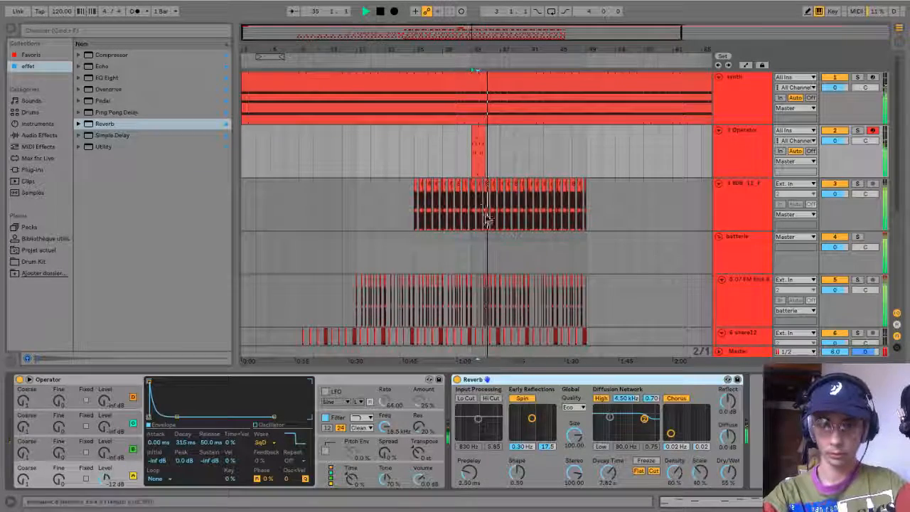
left_click(479, 144)
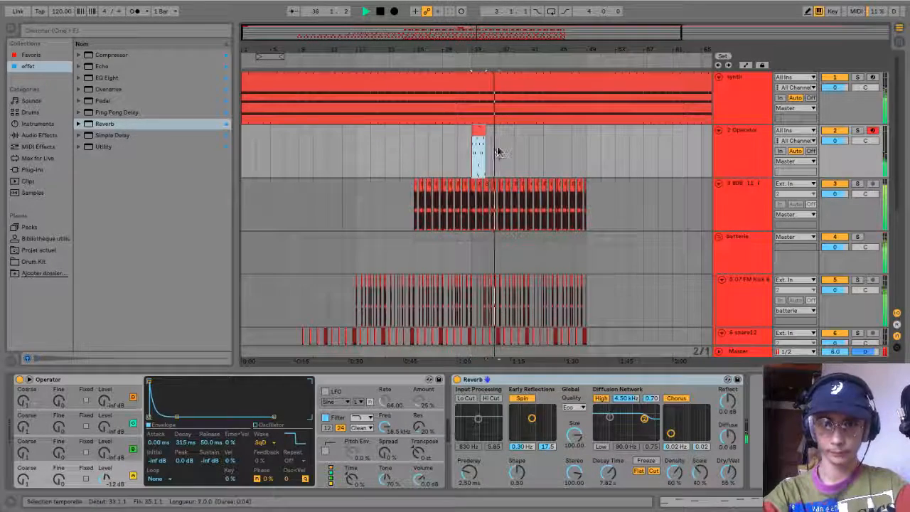
left_click(497, 148)
key("ctrl+v")
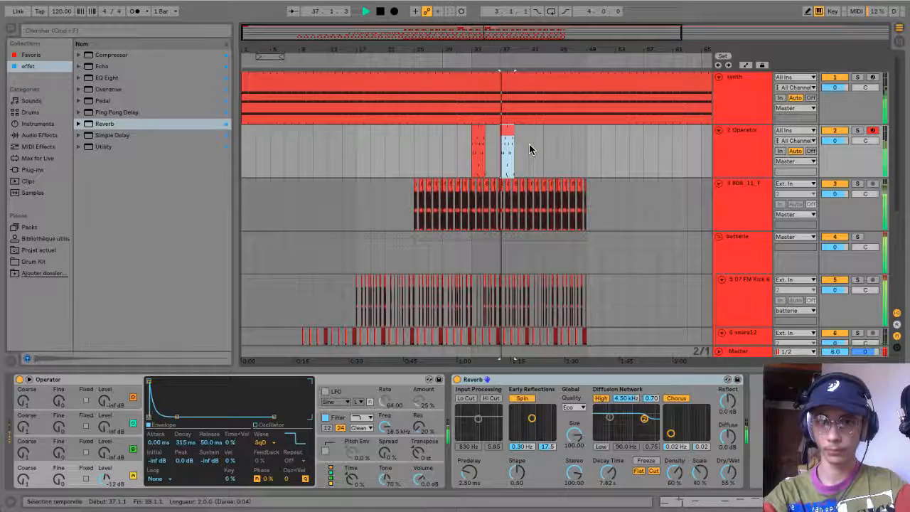
left_click(531, 148)
key("ctrl+v")
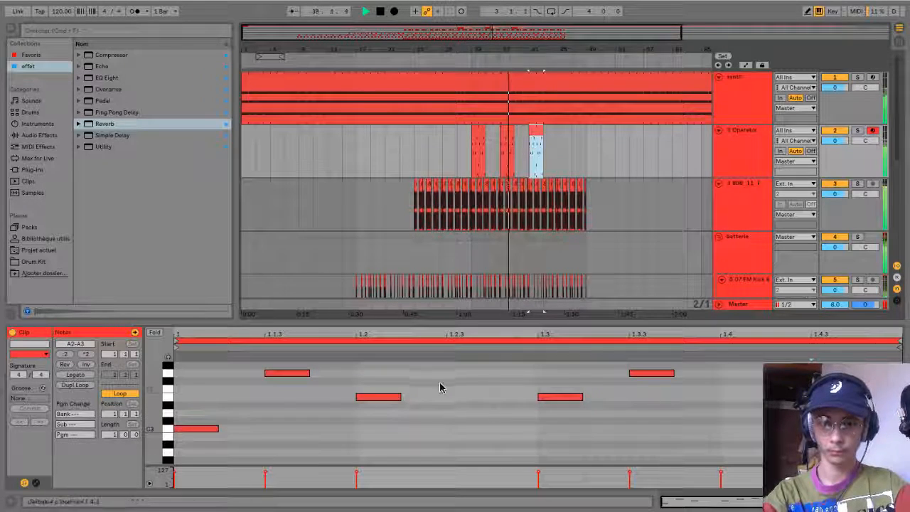
Raise the melody clip's last note to E4 and extend the phrase into a two-bar loop.
left_click(614, 379)
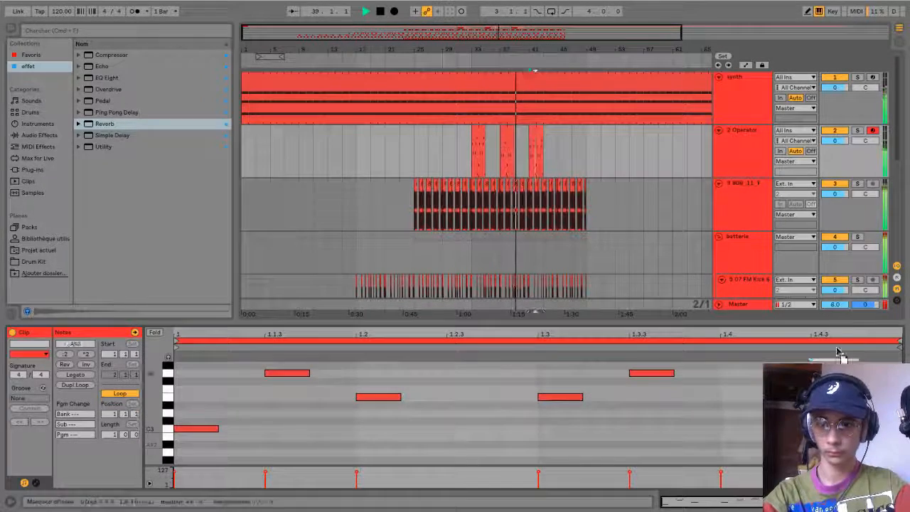
scroll(746, 411, "up", 5)
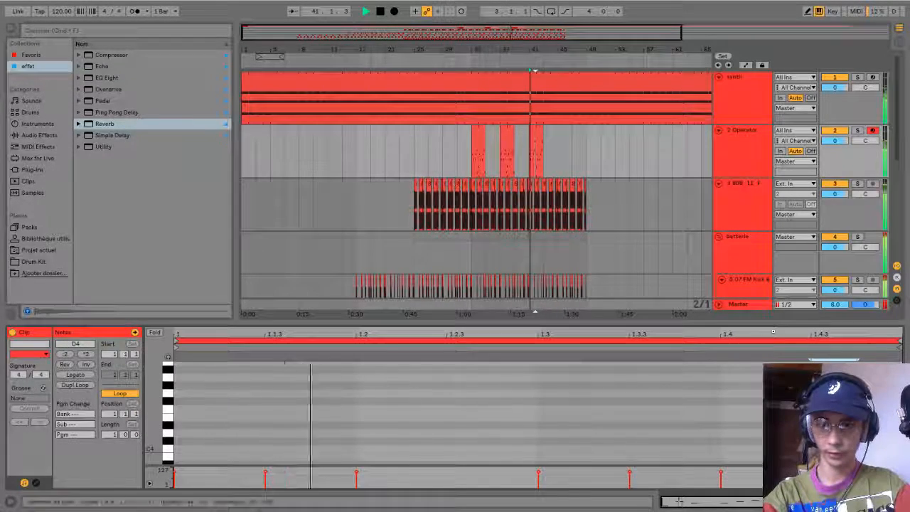
scroll(828, 421, "down", 1)
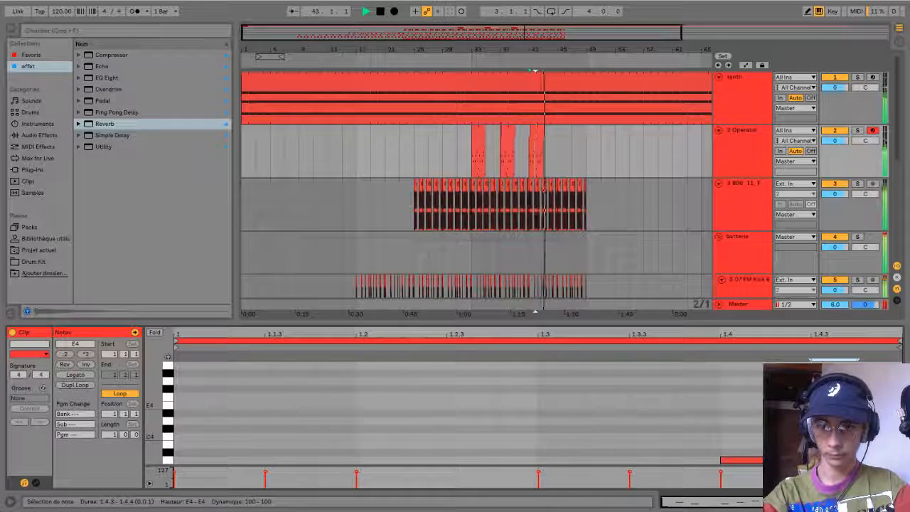
left_click_drag(103, 437, 103, 427)
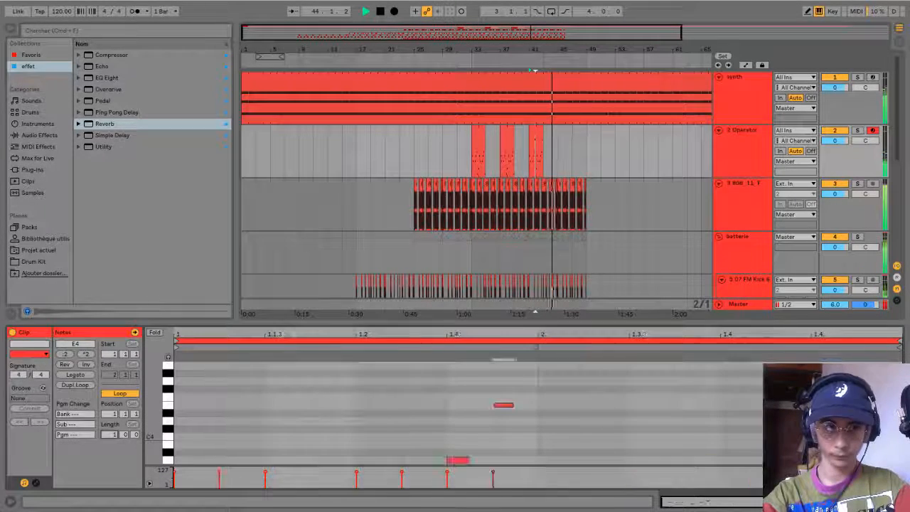
Stop playback, lower the last note of the clip's first bar to D4 and hide the clip view.
key("space")
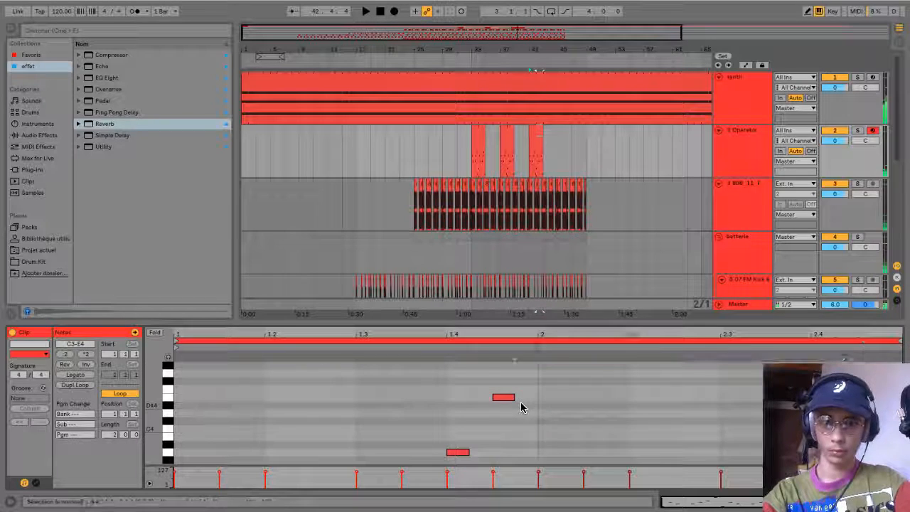
left_click(506, 412)
left_click(561, 411)
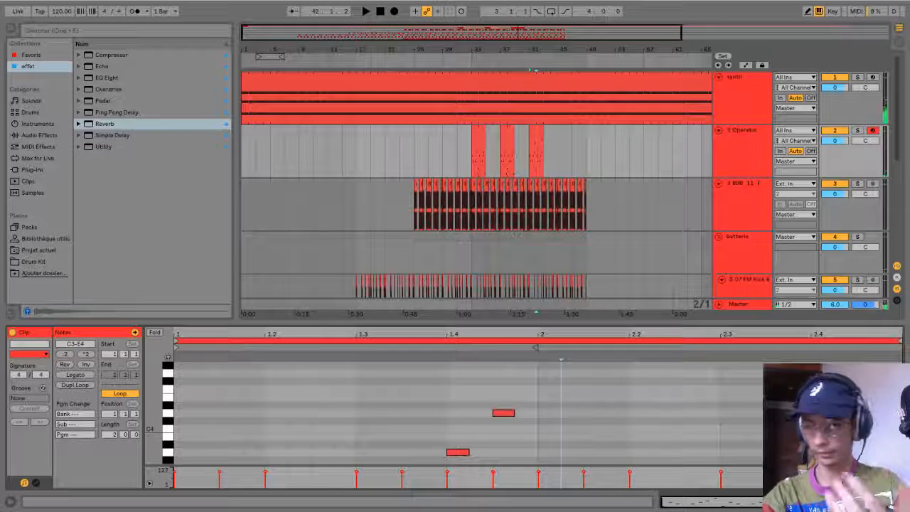
left_click(899, 501)
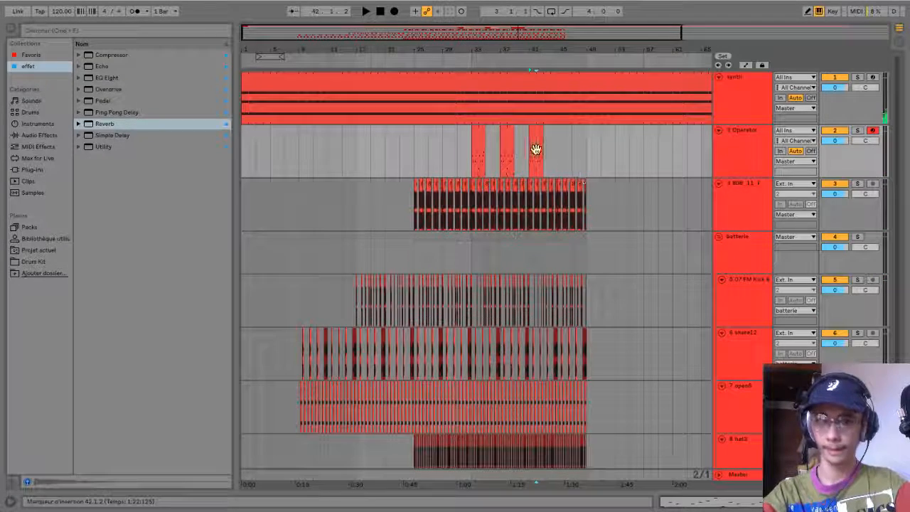
Paste a copy of the Operator melody clip at bar 45.
left_click(536, 148)
left_click(507, 147)
left_click(560, 145)
key("ctrl+v")
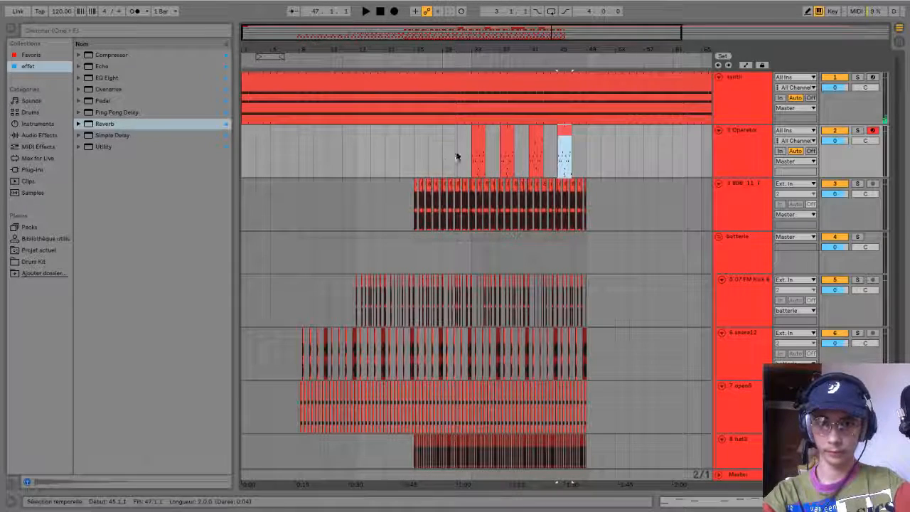
Play back the arrangement from just before the Operator lead enters to check the melody against the beat.
left_click(457, 153)
key("space")
key("minus")
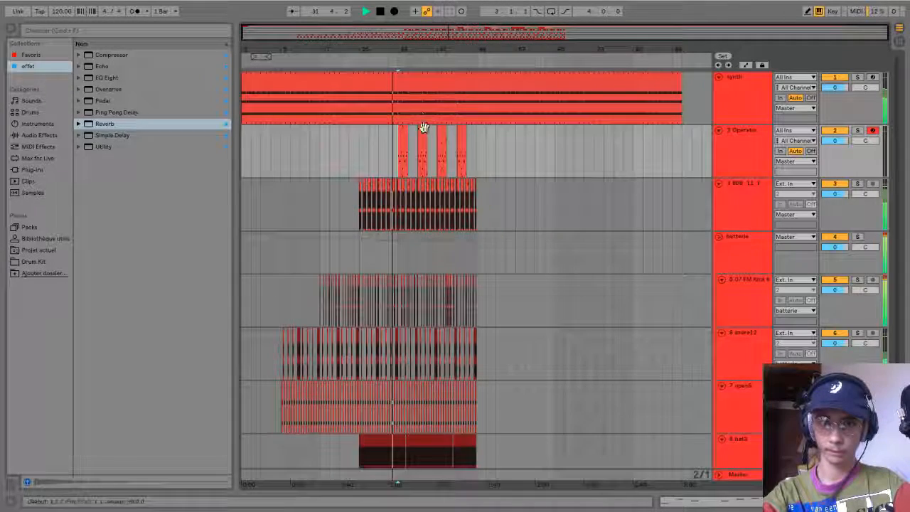
left_click(409, 161)
left_click_drag(410, 160, 473, 154)
left_click(474, 154)
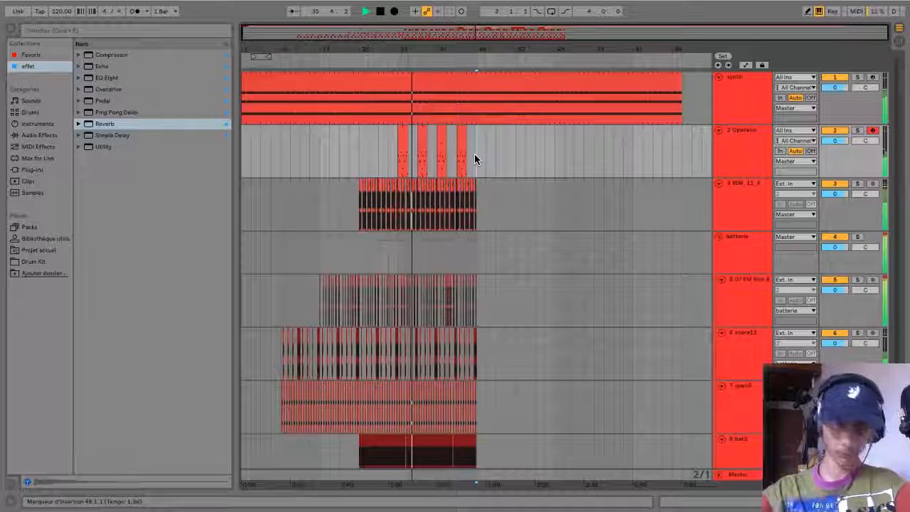
key("space")
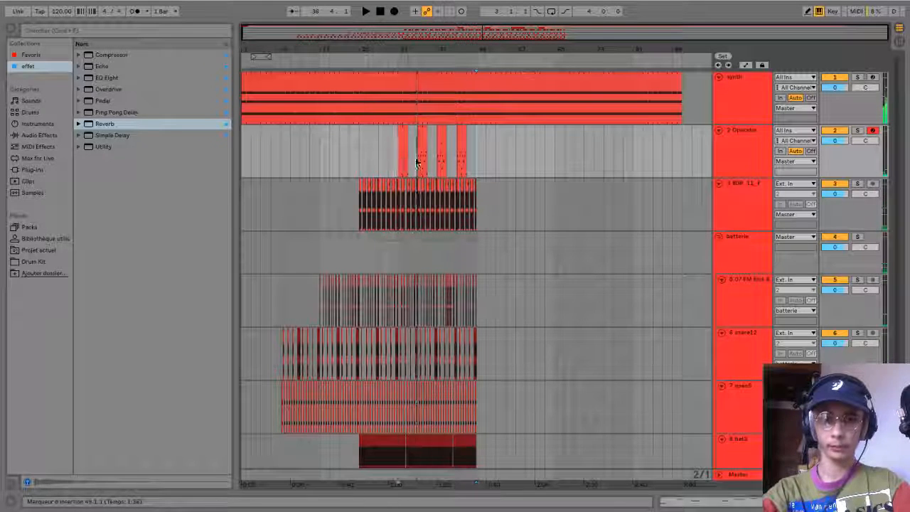
Duplicate the lead section of bars 33 to 49 to bar 49, delete the synth from bars 49 to 57, and play the break.
left_click_drag(406, 152, 480, 155)
key("ctrl+d")
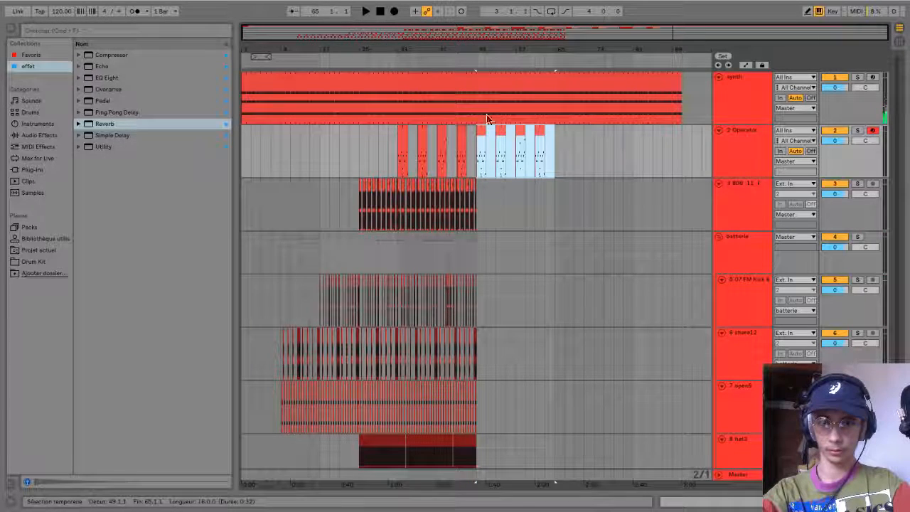
left_click_drag(478, 116, 514, 108)
key("Delete")
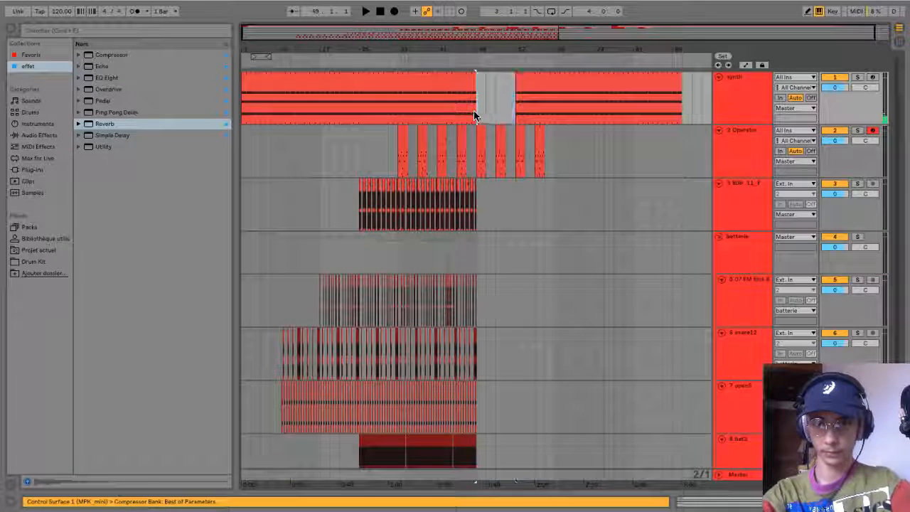
key("space")
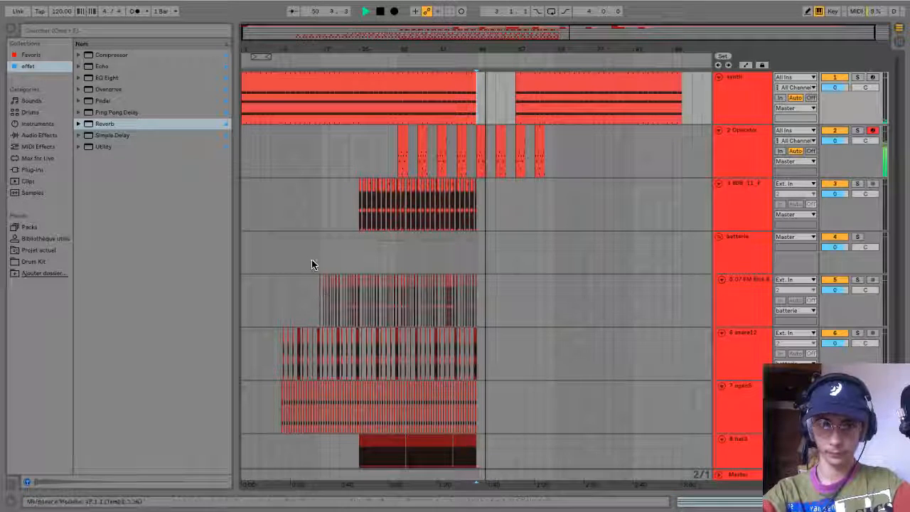
Fill bars 53 to 57 with a copy of the early snare and open-hat pattern, and paste an 808 section at bar 55.
left_click_drag(302, 253, 314, 252)
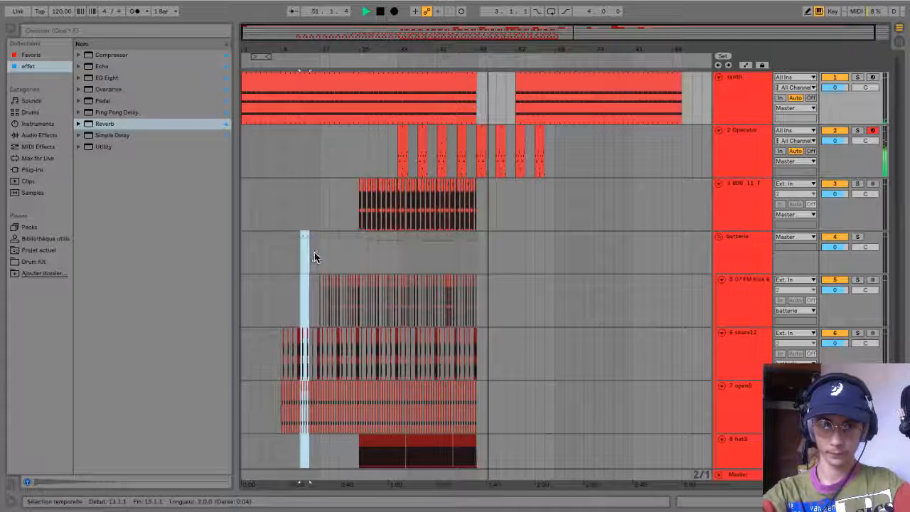
left_click(496, 255)
key("ctrl+v")
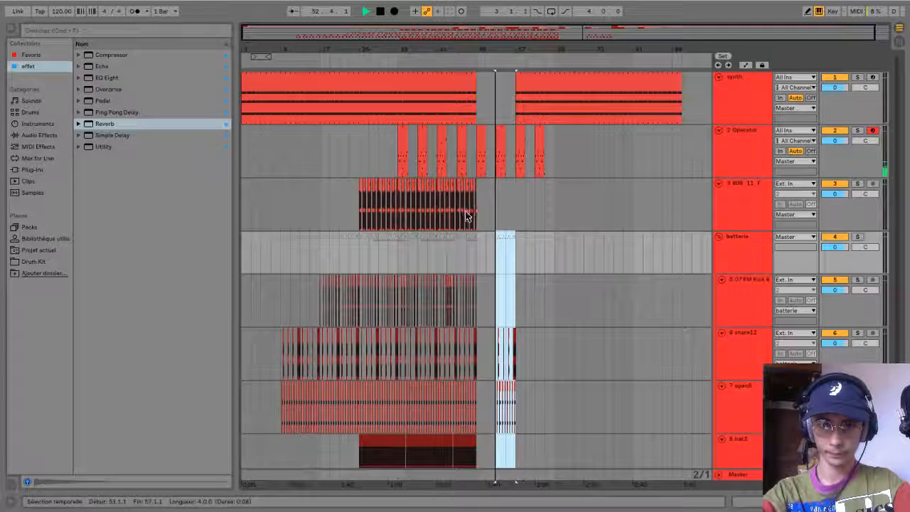
left_click(505, 207)
key("ctrl+v")
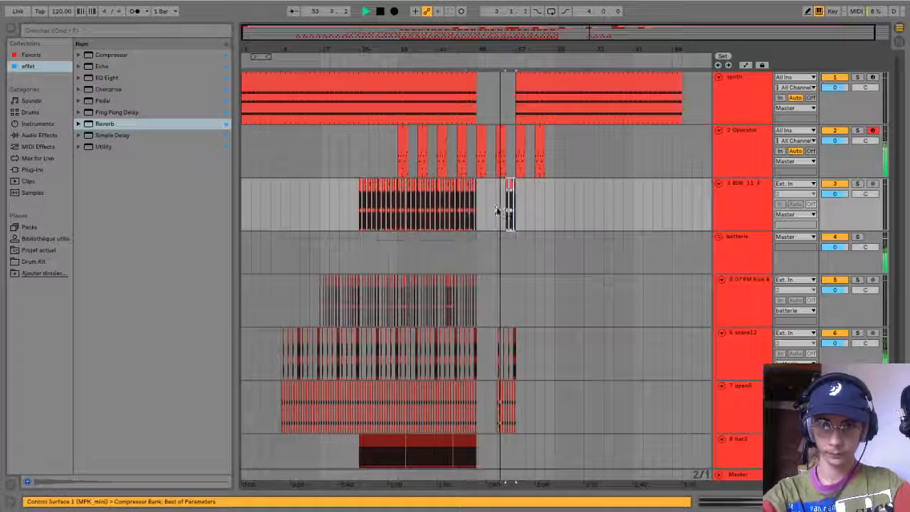
Copy the 808 and drums of bars 33 to 41 to bar 57, and trim the second synth clip to start at bar 65.
left_click_drag(398, 250, 433, 252)
key("space")
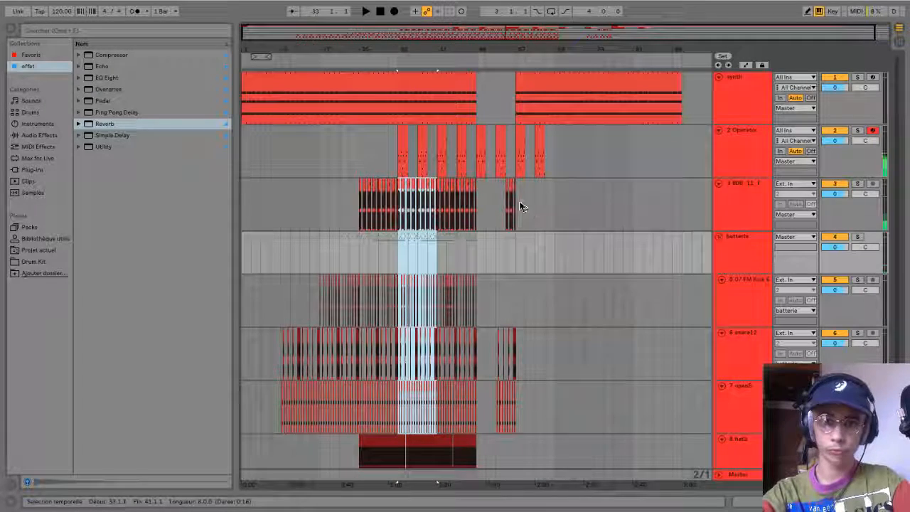
left_click(517, 202)
key("ctrl+v")
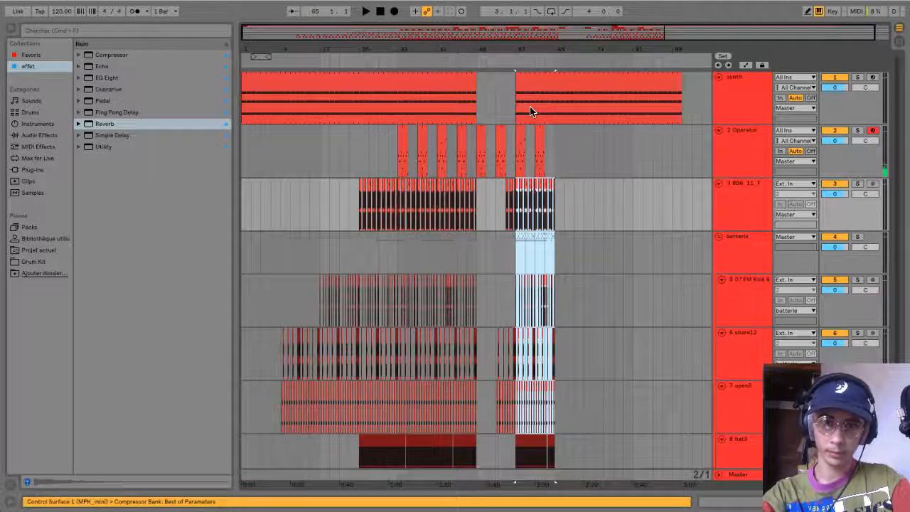
left_click(519, 94)
left_click_drag(520, 91, 557, 91)
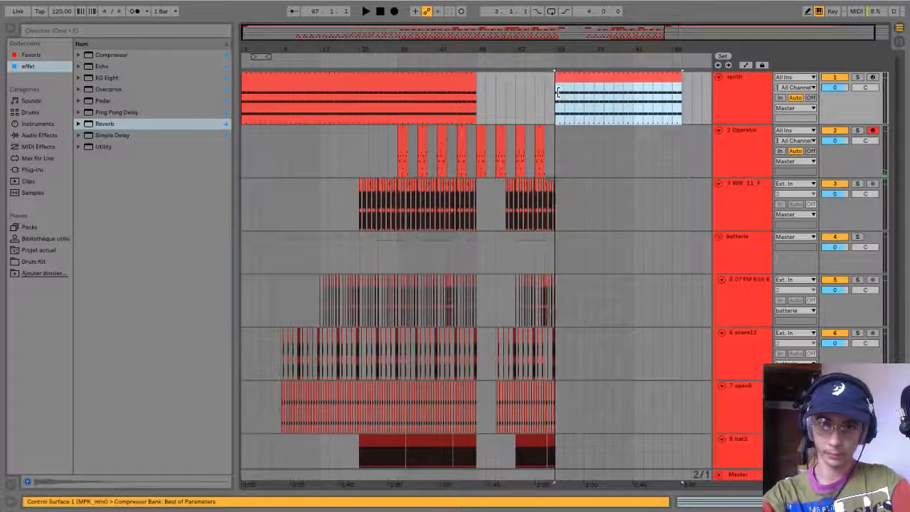
Copy bars 33 to 49 of all tracks to bar 65, and play the arrangement from bar 45.
left_click_drag(395, 100, 487, 275)
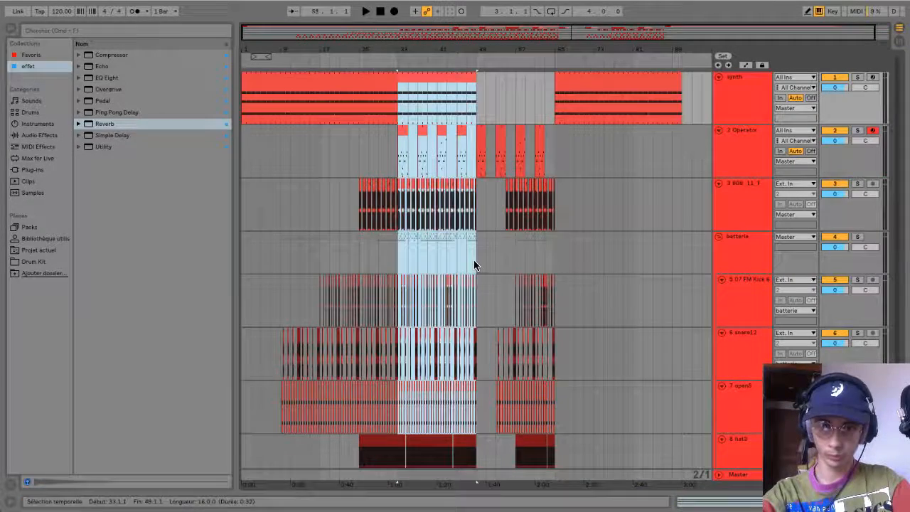
left_click(553, 107)
key("ctrl+v")
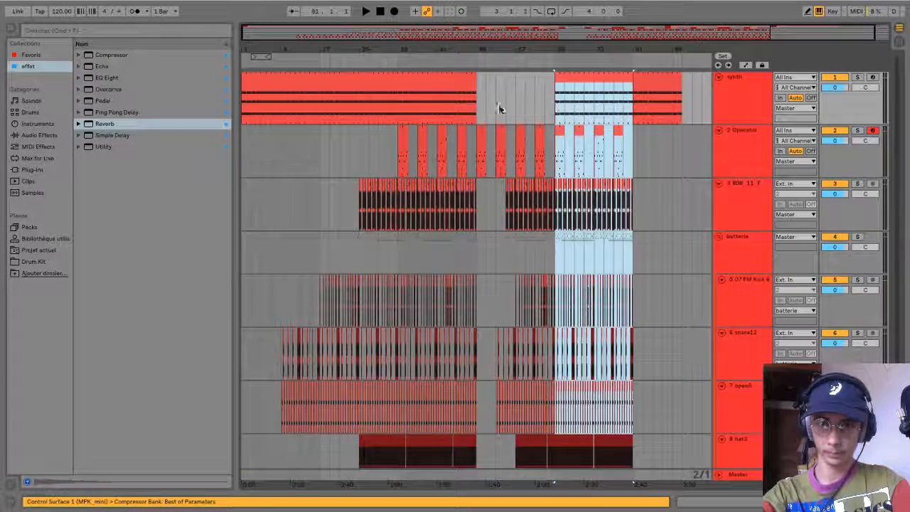
left_click(457, 111)
key("space")
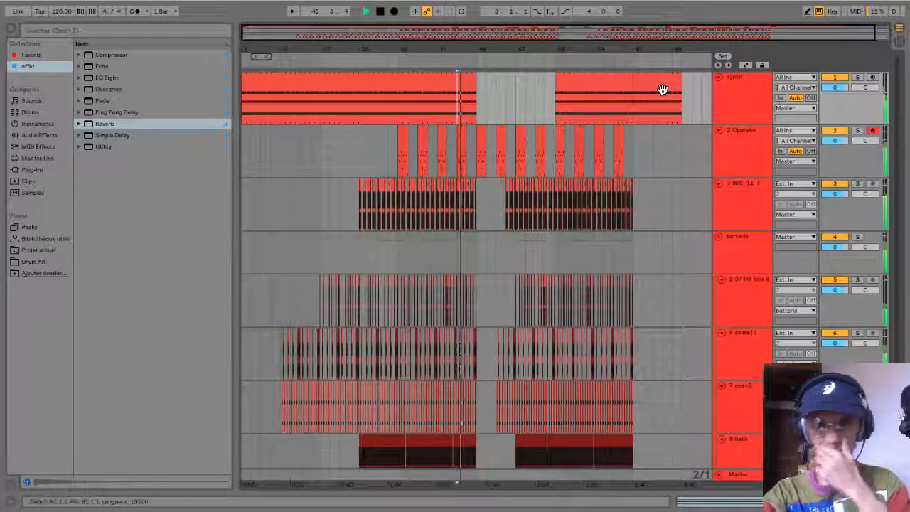
Copy the Operator clips of bars 65 to 81 to bar 81, and trim the last synth clip to end at bar 89.
left_click_drag(631, 153, 559, 152)
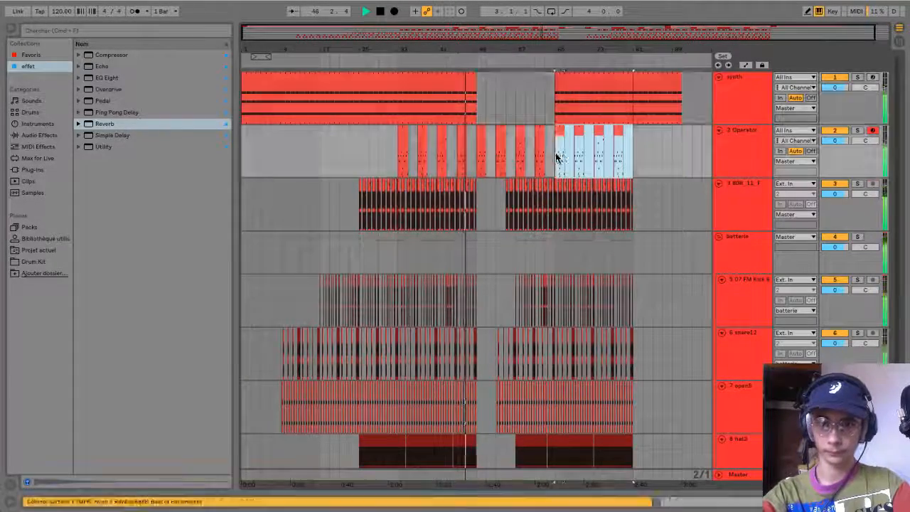
key("ctrl+d")
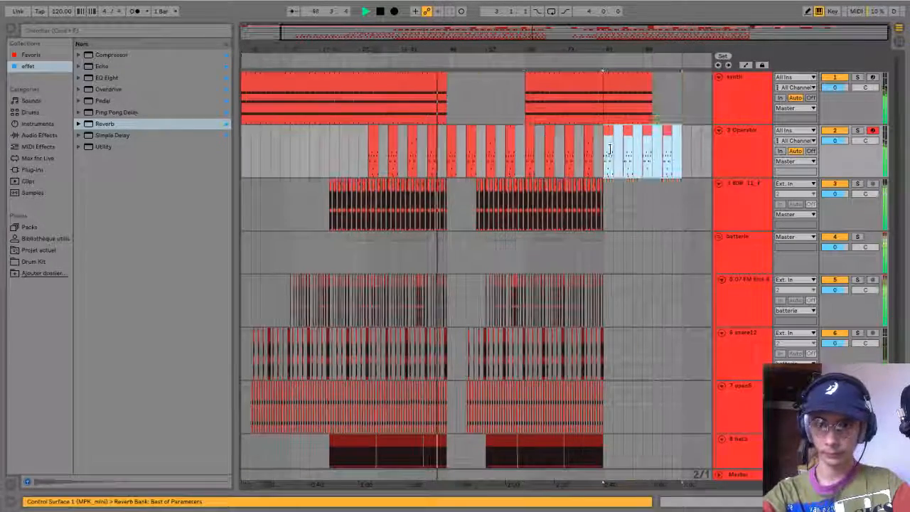
left_click(683, 153)
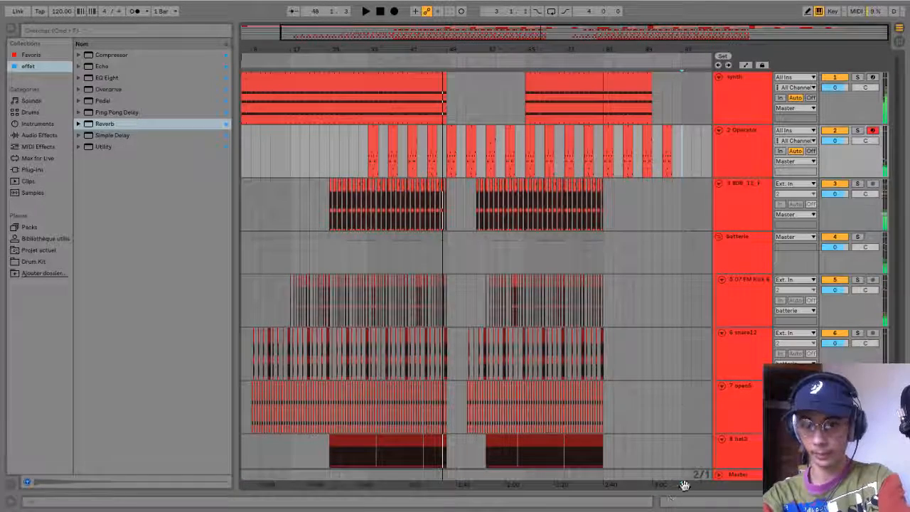
left_click_drag(603, 88, 640, 89)
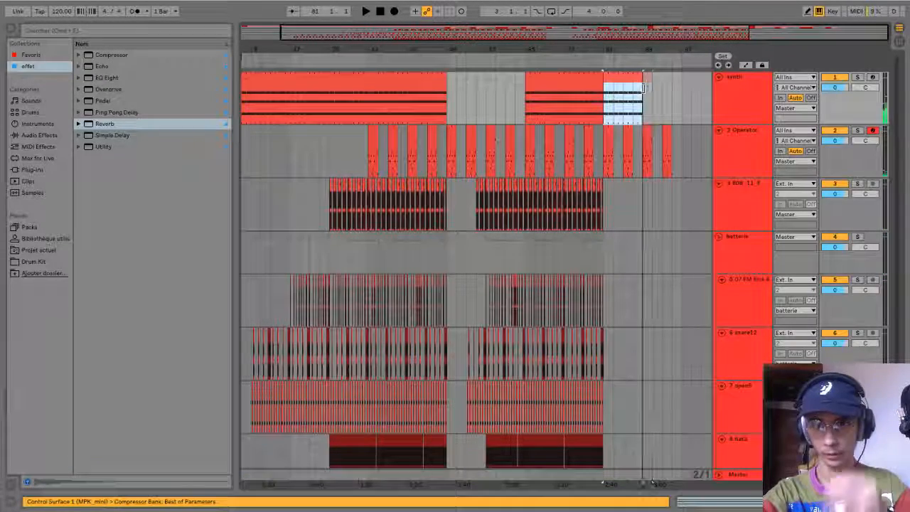
Play the arrangement from bar 47 through the break to the start of the second drop.
left_click(442, 112)
key("space")
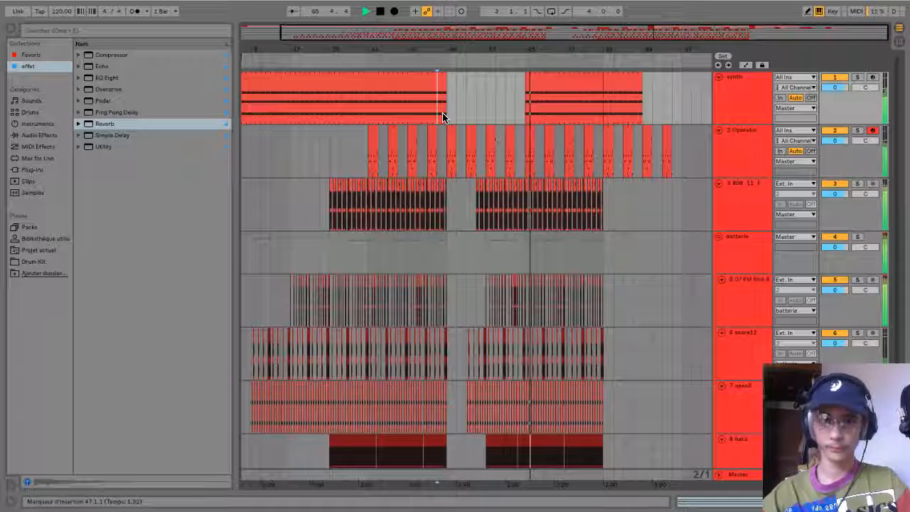
key("space")
key("space")
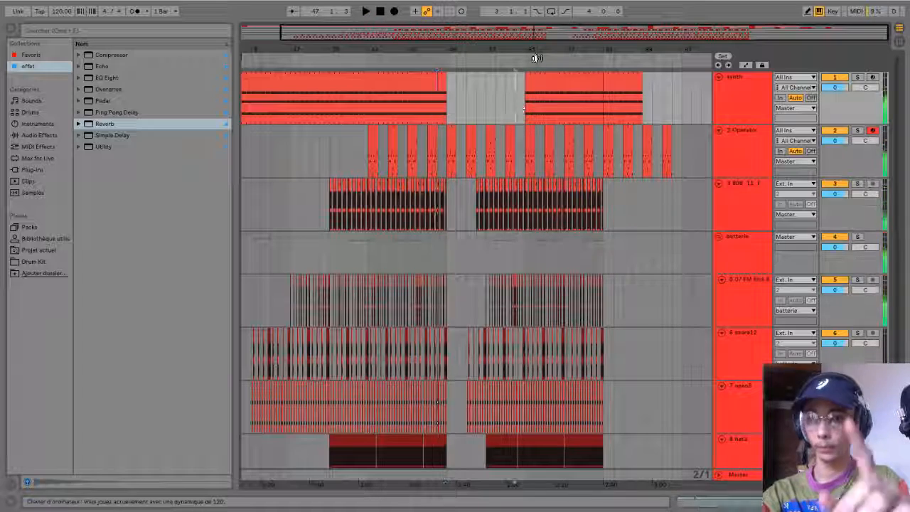
Delete the kick and 808 clips at the start of bar 65, and play the transition into the second drop.
left_click_drag(538, 48, 538, 157)
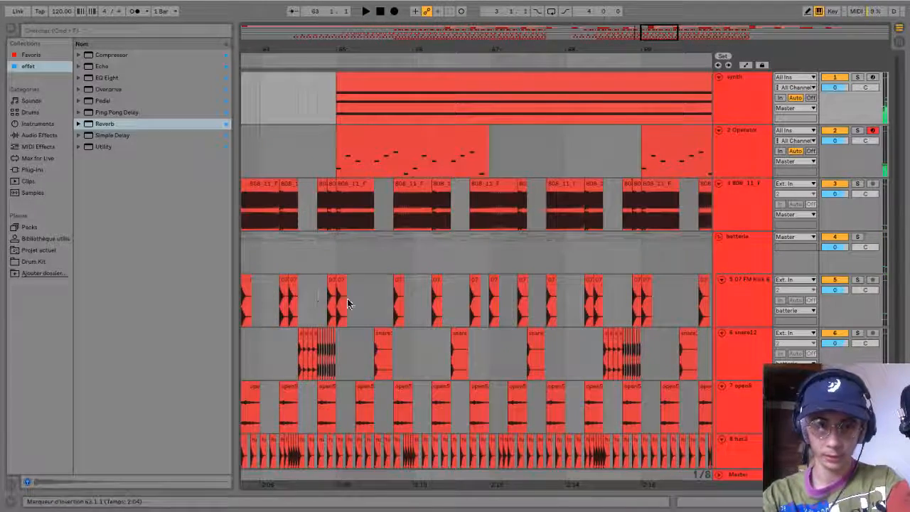
left_click(341, 302)
left_click(341, 183)
key("Delete")
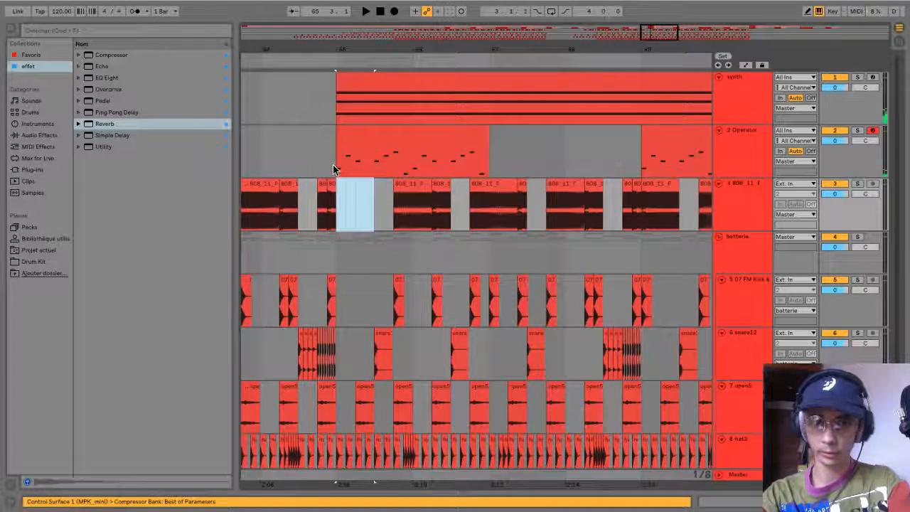
left_click(328, 166)
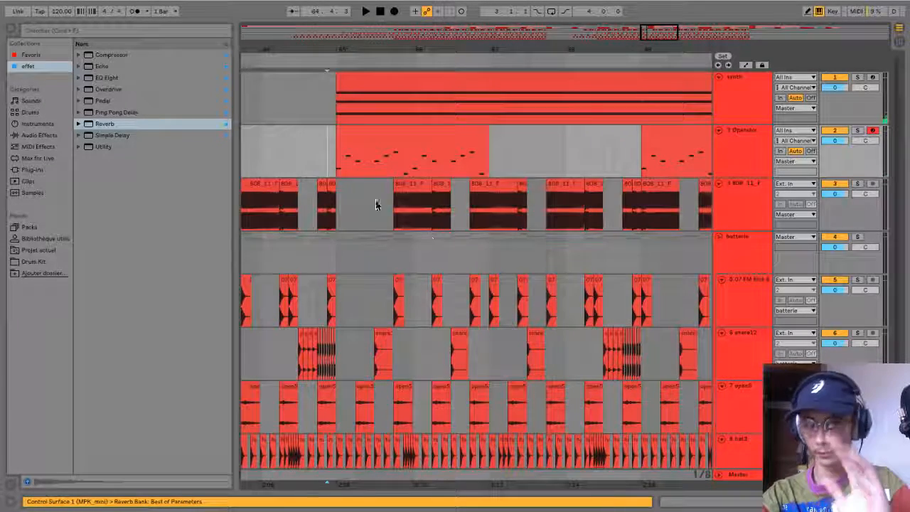
left_click(317, 165)
key("space")
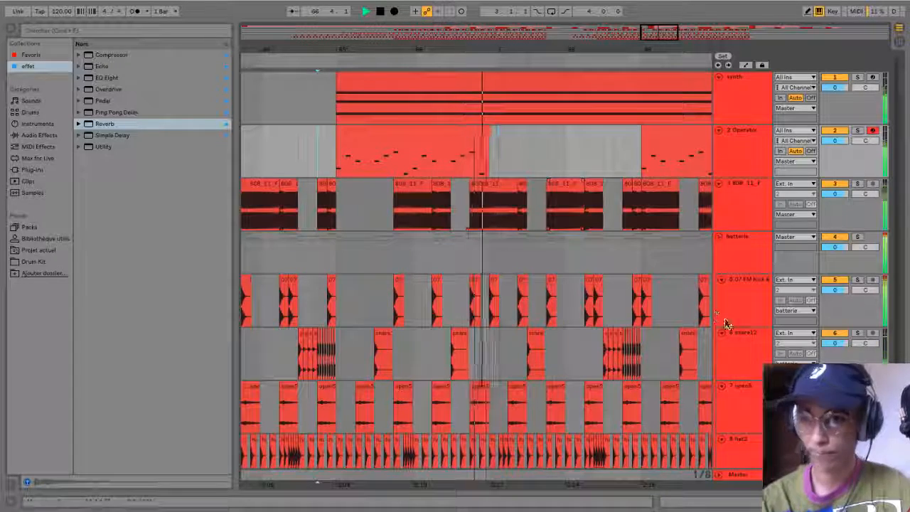
key("space")
Add EQ Eight to the snare12 track, with a low cut at about 344 Hz and a 1.86 dB high boost at 5.99 kHz.
double_click(749, 353)
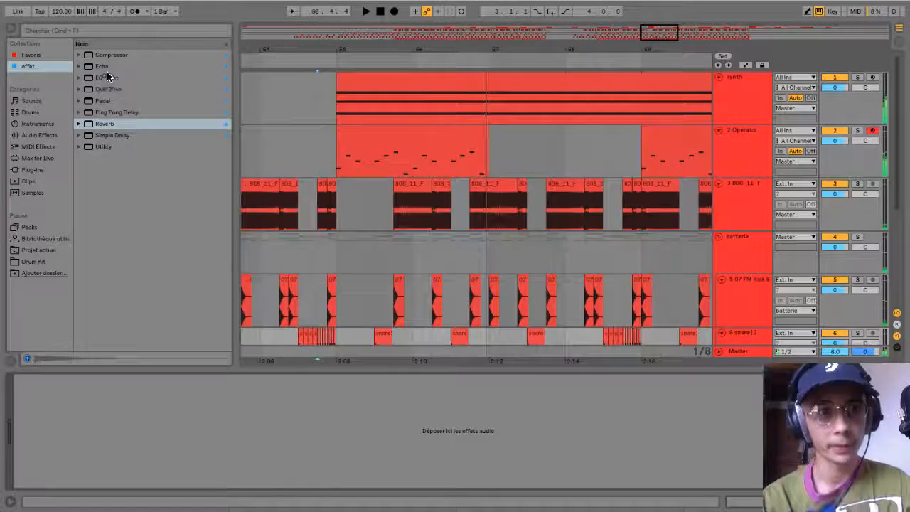
key("Up")
key("Up")
key("Up")
key("Up")
scroll(747, 341, "down", 1)
left_click_drag(755, 322, 755, 322)
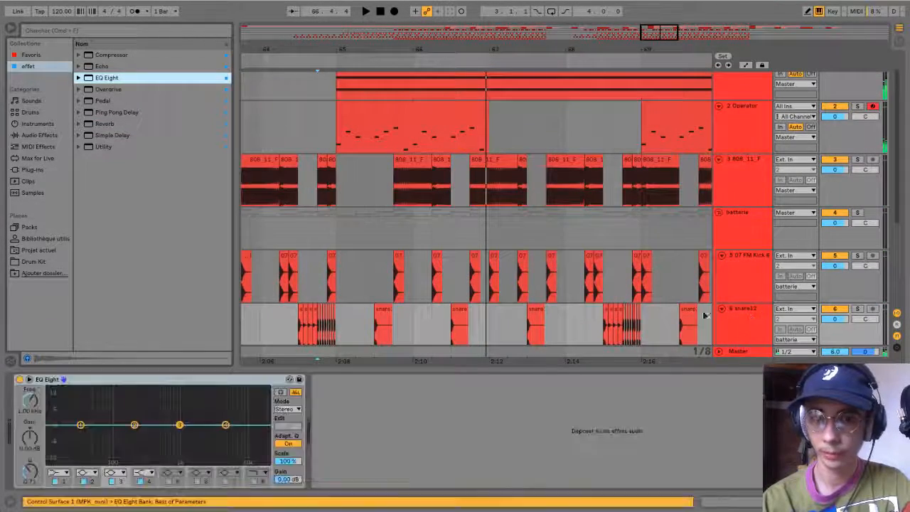
left_click(57, 473)
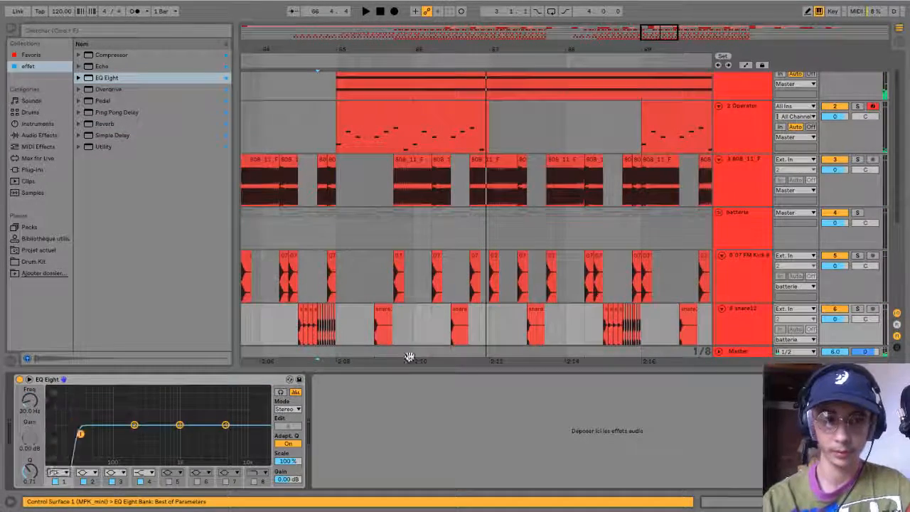
left_click(374, 335)
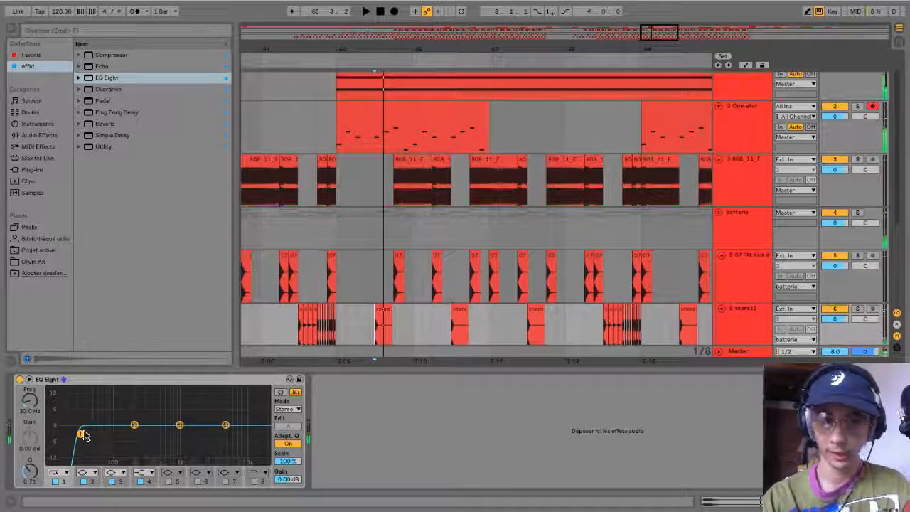
left_click_drag(81, 434, 150, 433)
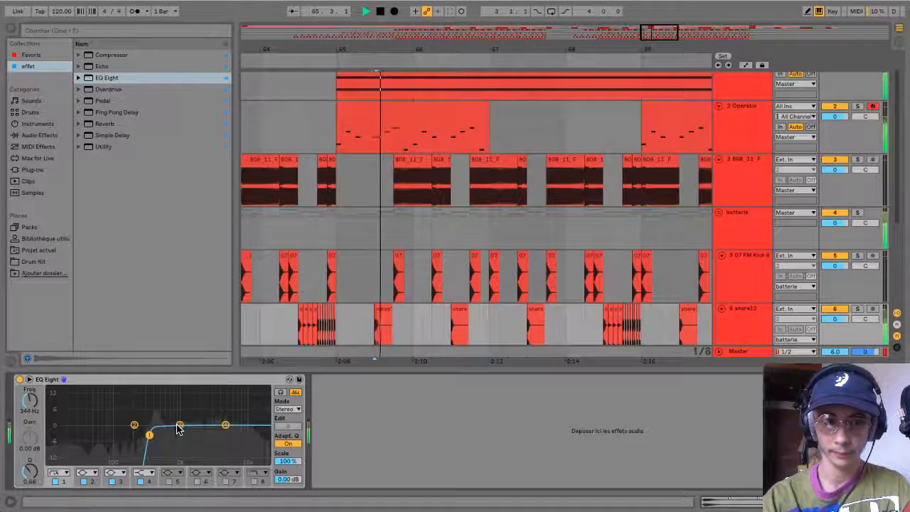
Add EQ Eight to the open5 track, and group the open5 and hat3 tracks within the drums.
scroll(491, 259, "down", 5)
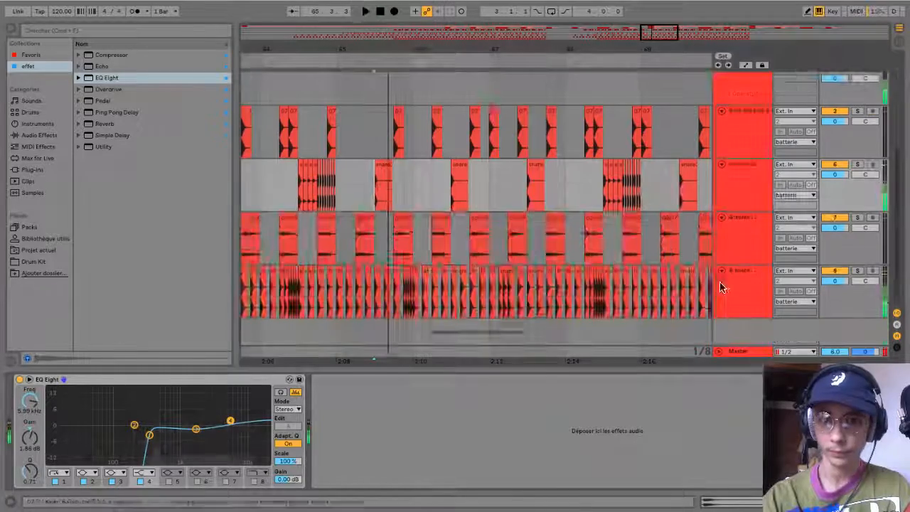
left_click(747, 238)
key("space")
left_click_drag(99, 80, 740, 279)
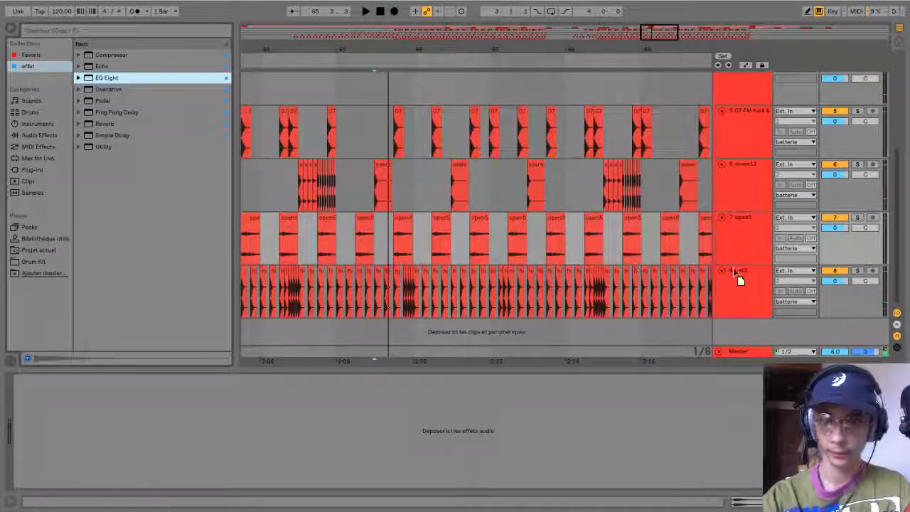
mouse_move(741, 240)
left_mouse_down()
mouse_move(738, 288)
mouse_move(745, 250)
left_mouse_up()
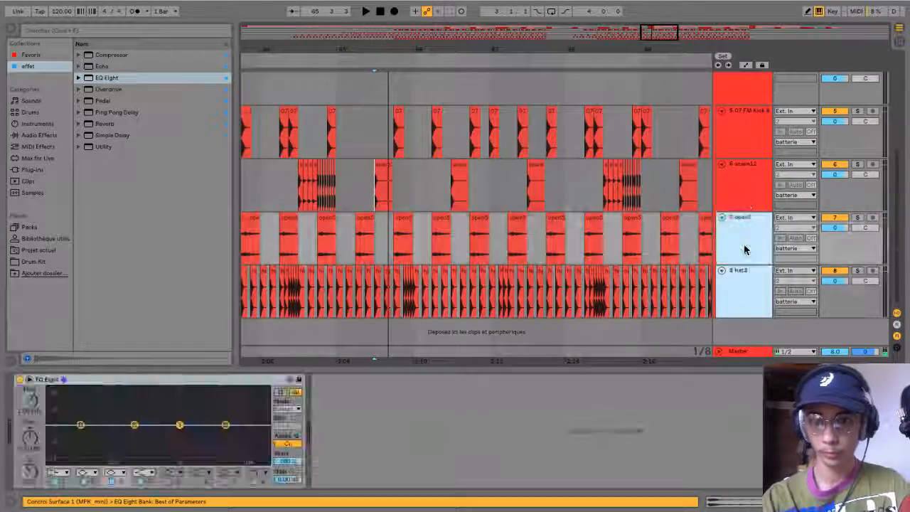
key("super+g")
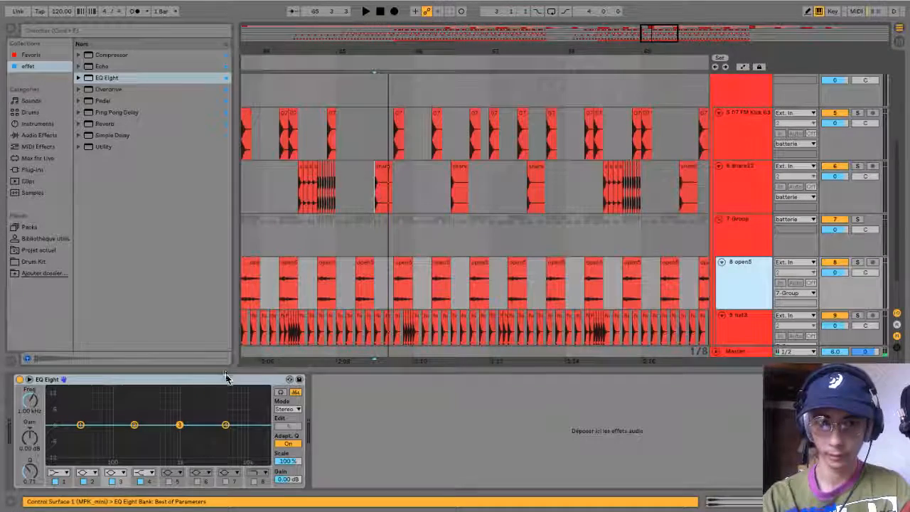
Move the EQ Eight to the new hat group, with a low cut at about 6 kHz and a 4.83 dB high boost at 7.42 kHz.
left_click(669, 254)
left_click(727, 235)
left_click(62, 472)
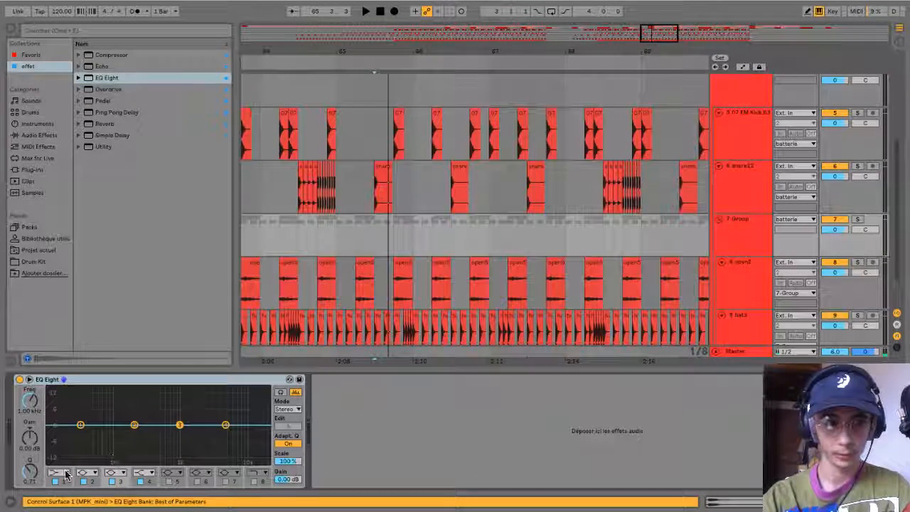
key("space")
left_click_drag(82, 435, 236, 413)
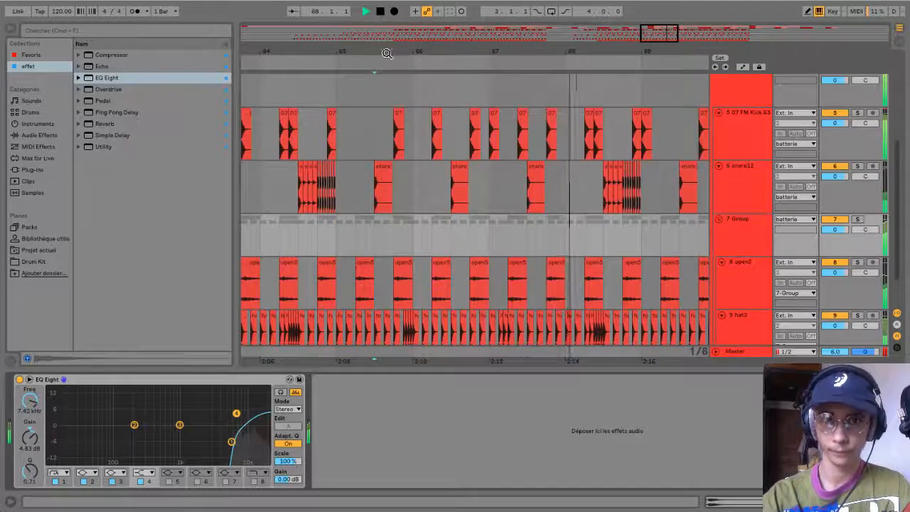
left_click_drag(393, 48, 392, 28)
left_click(739, 234)
key("space")
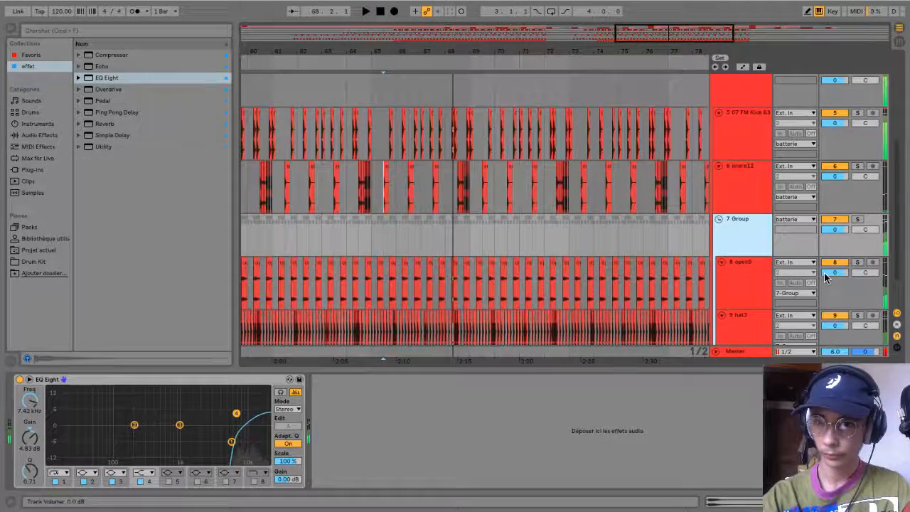
left_click(836, 355)
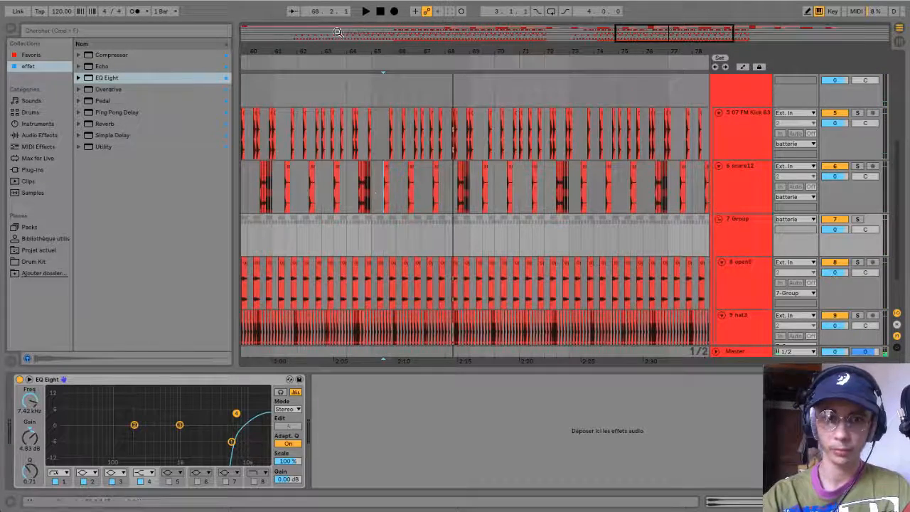
Play the second drop from bar 65 and review the whole arrangement across all tracks.
left_click_drag(338, 32, 322, 27)
scroll(469, 154, "up", 2)
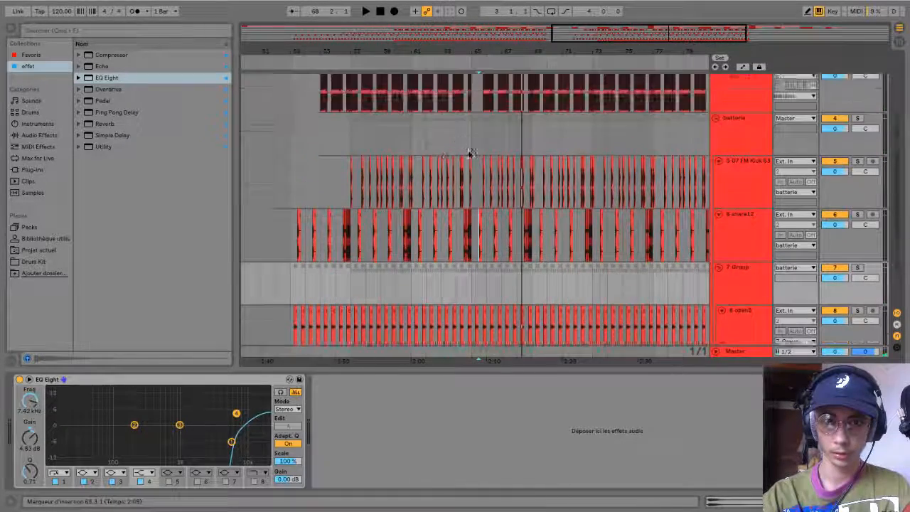
scroll(469, 153, "up", 1)
left_click(474, 160)
key("space")
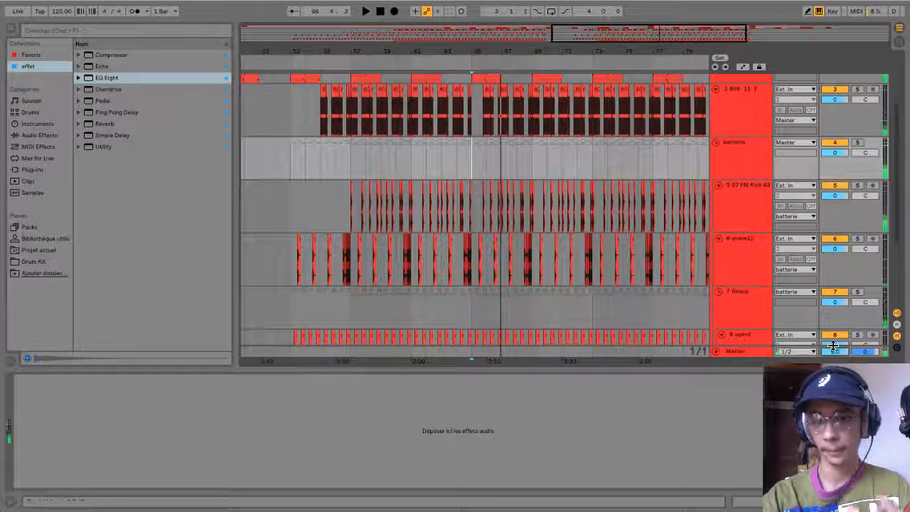
key("space")
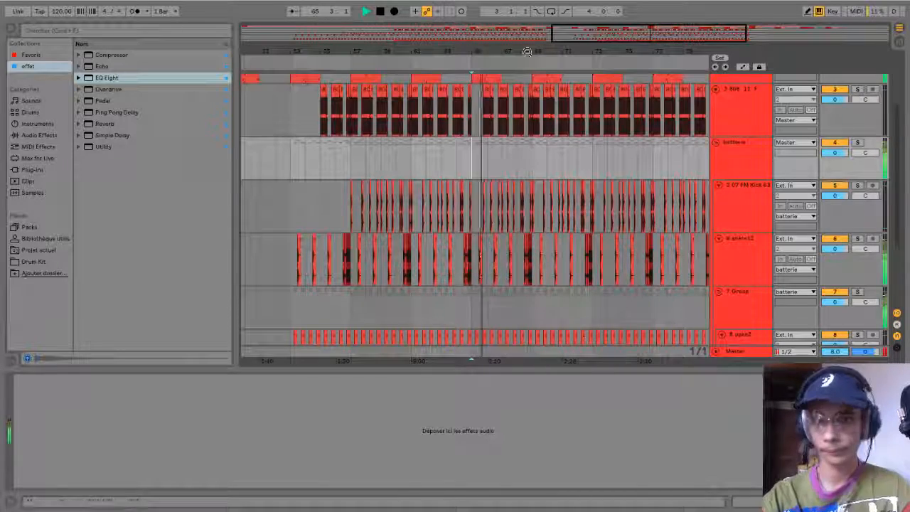
left_click_drag(531, 50, 531, 32)
scroll(548, 199, "up", 3)
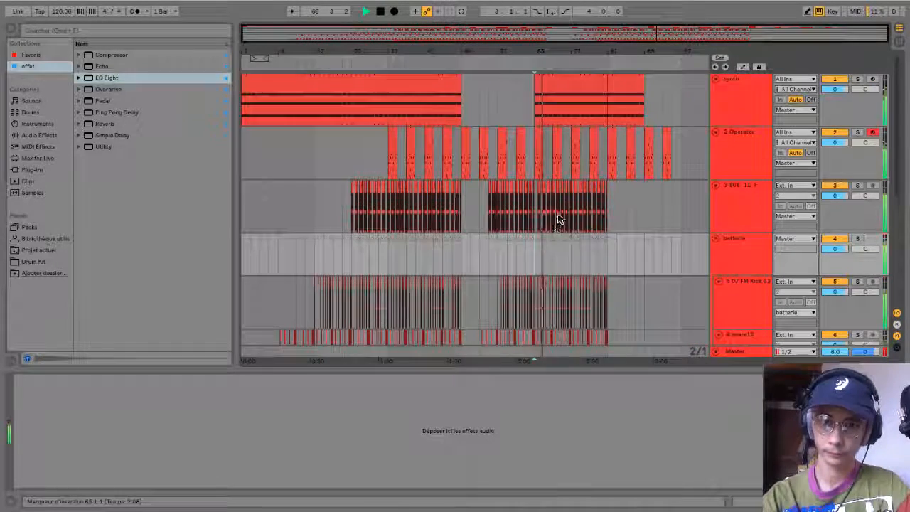
scroll(561, 215, "down", 5)
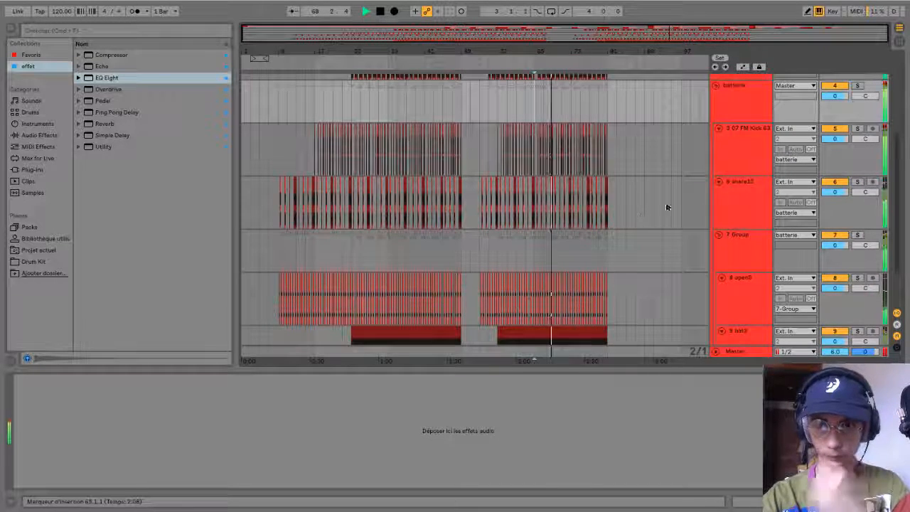
Stop playback, fold the batterie group, insert a new audio track below it, and open its input channel choices.
left_click(717, 87)
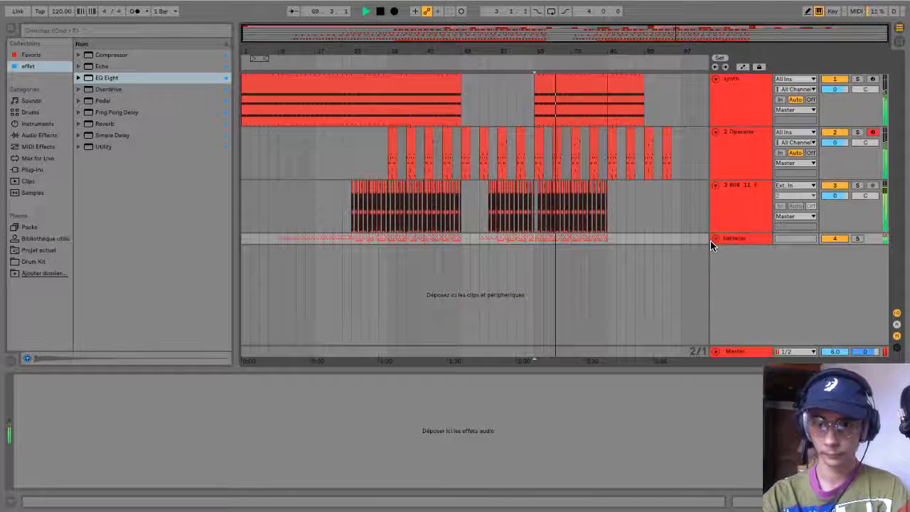
key("space")
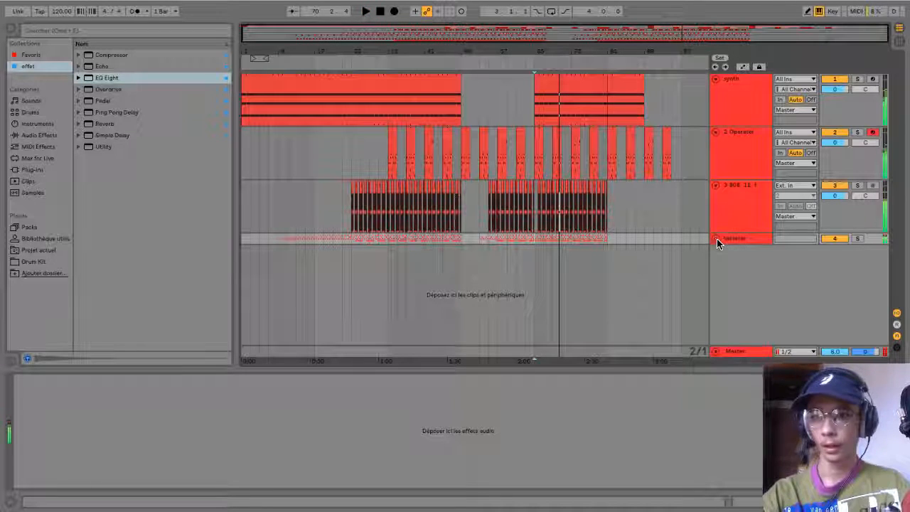
left_click(732, 239)
key("super+t")
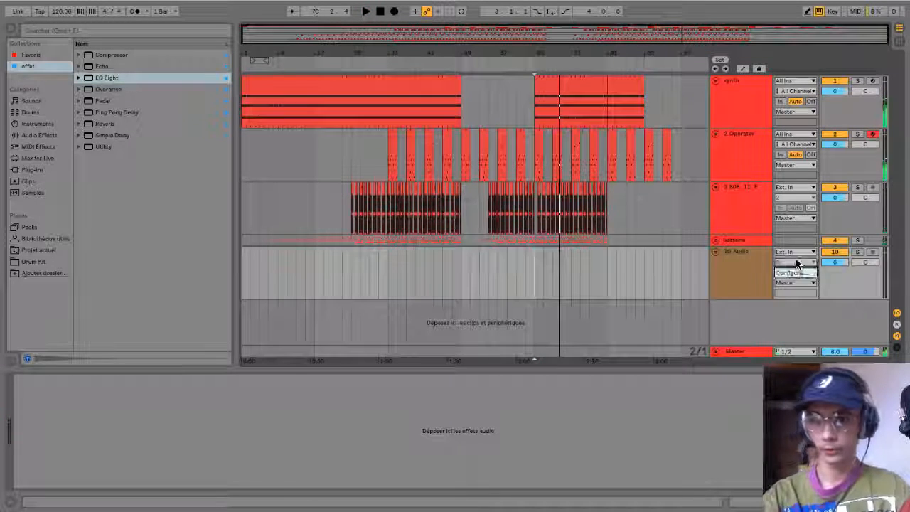
left_click(794, 252)
left_click(797, 260)
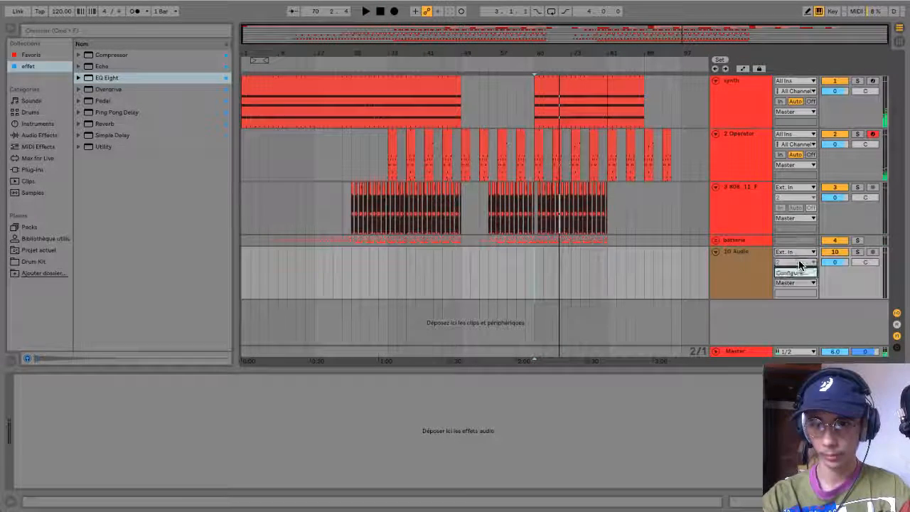
Select an audio input device in the audio preferences so the new track can record, and close the preferences.
left_click(50, 0)
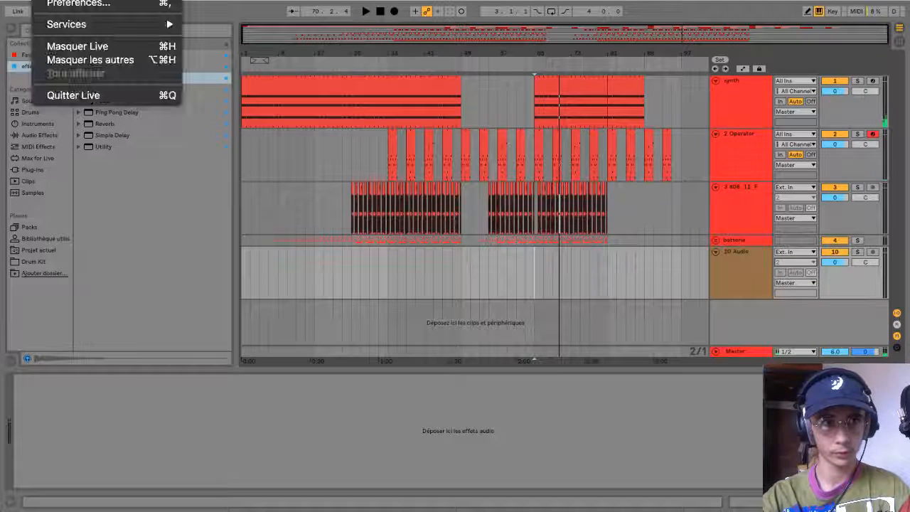
left_click(78, 2)
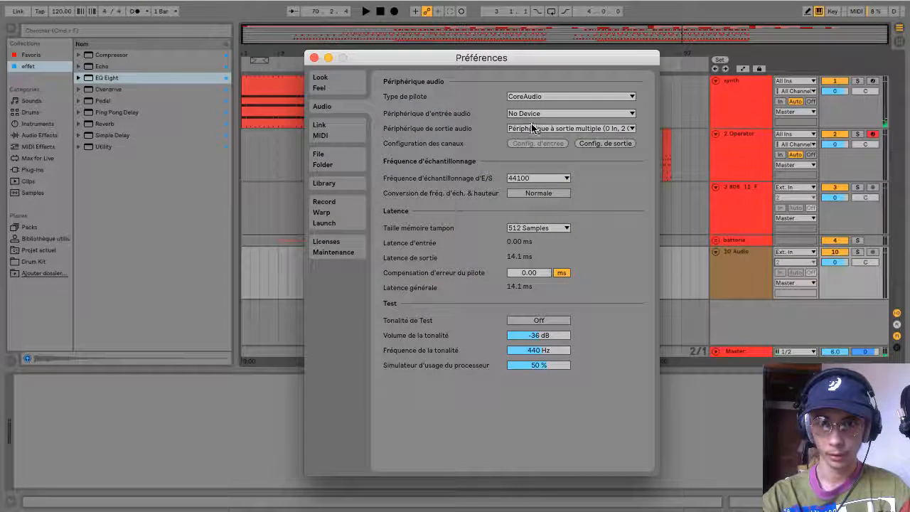
left_click(532, 127)
left_click(519, 115)
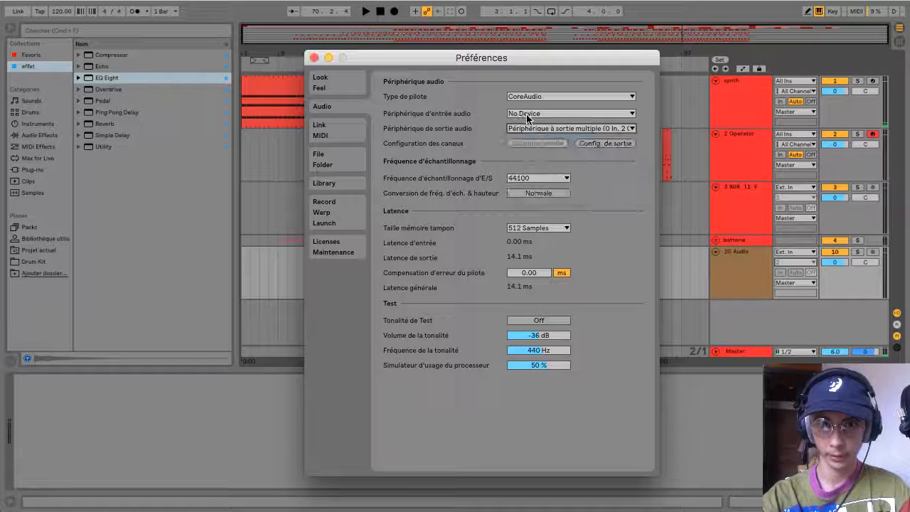
left_click(523, 115)
left_click(552, 167)
left_click(314, 59)
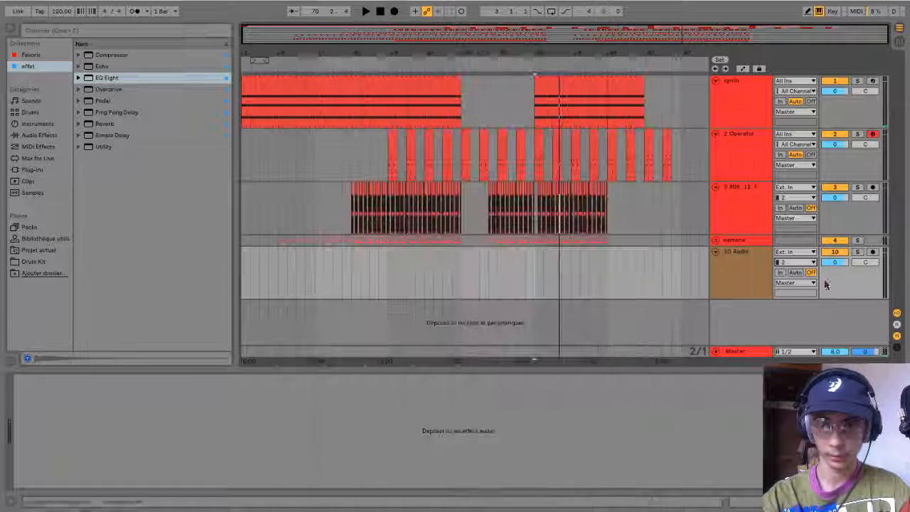
Set the 10 Audio track's input to channel 1, arm it, and record a vocal take from bar 65.
left_click(794, 262)
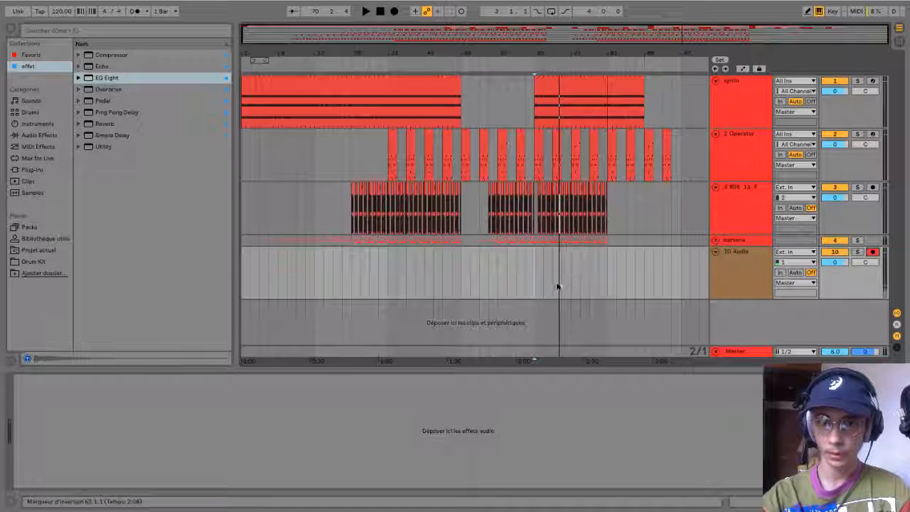
left_click(532, 280)
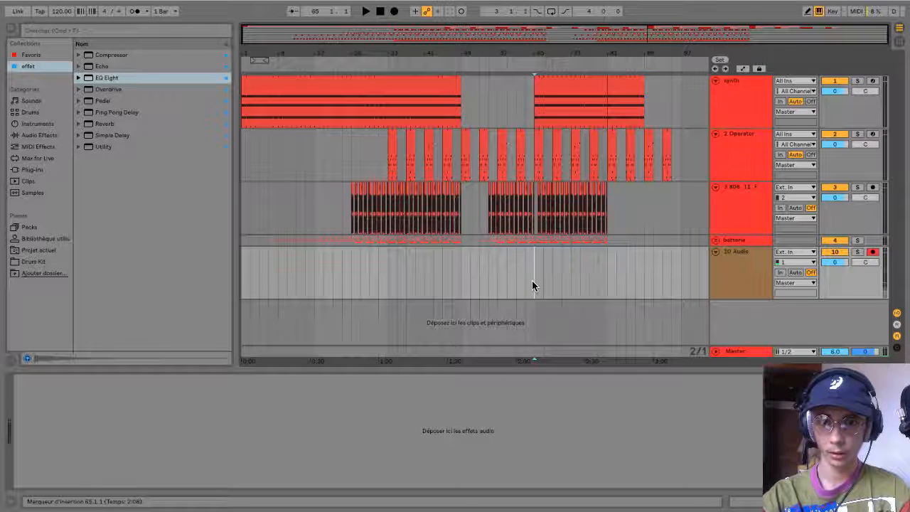
left_click(394, 12)
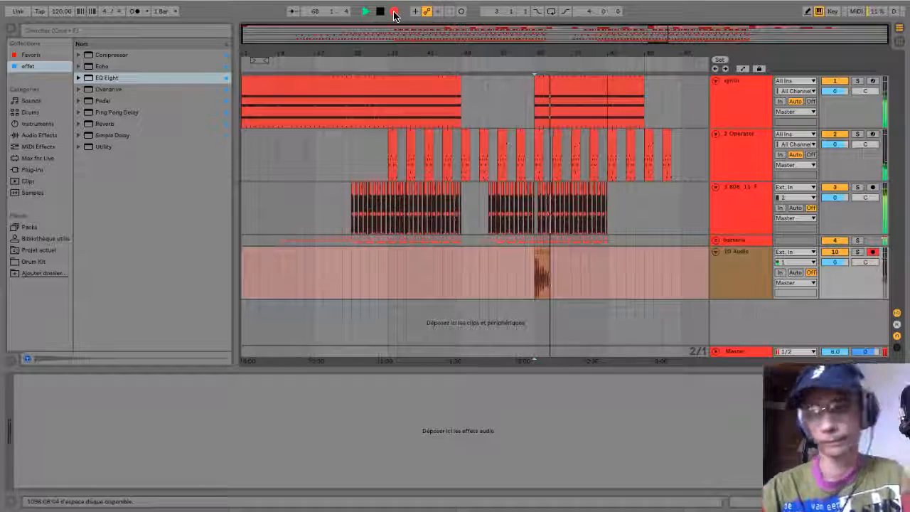
key("ctrl+z")
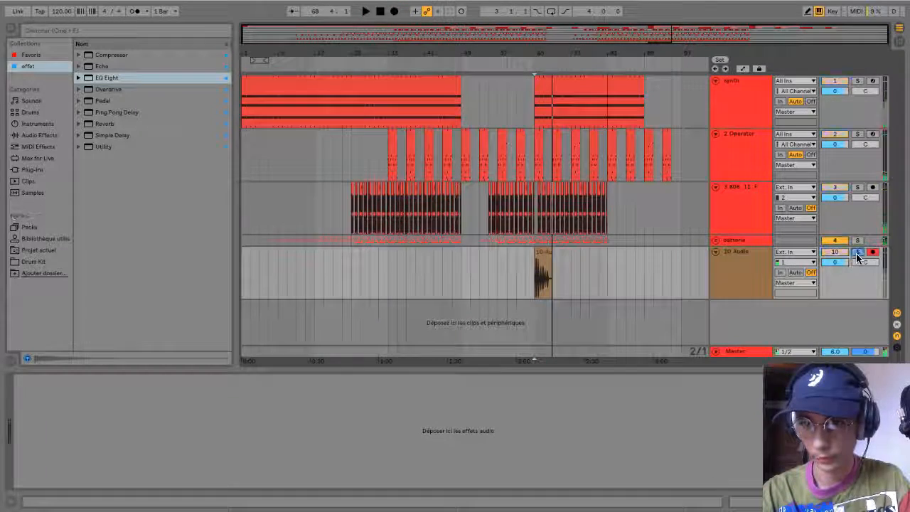
Solo the 10 Audio track, play back the recorded take from bar 65, and inspect its waveform.
left_click_drag(571, 38, 490, 233)
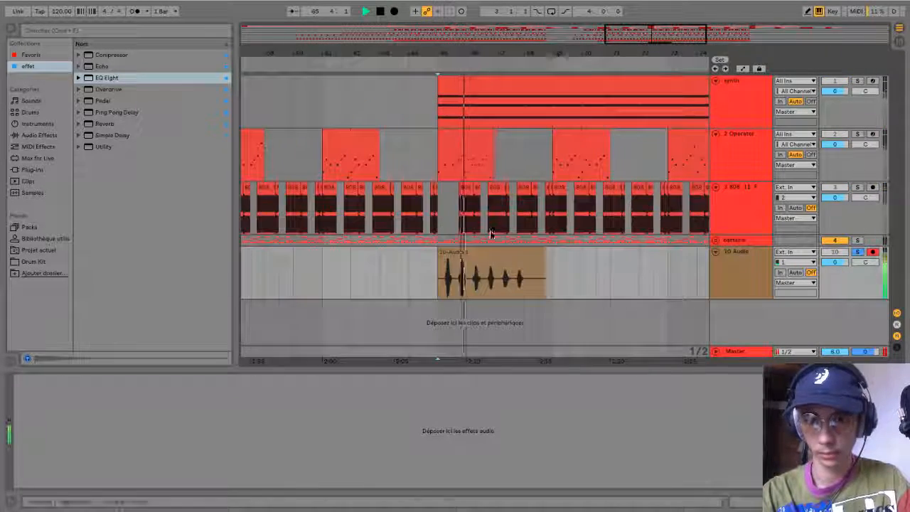
double_click(483, 263)
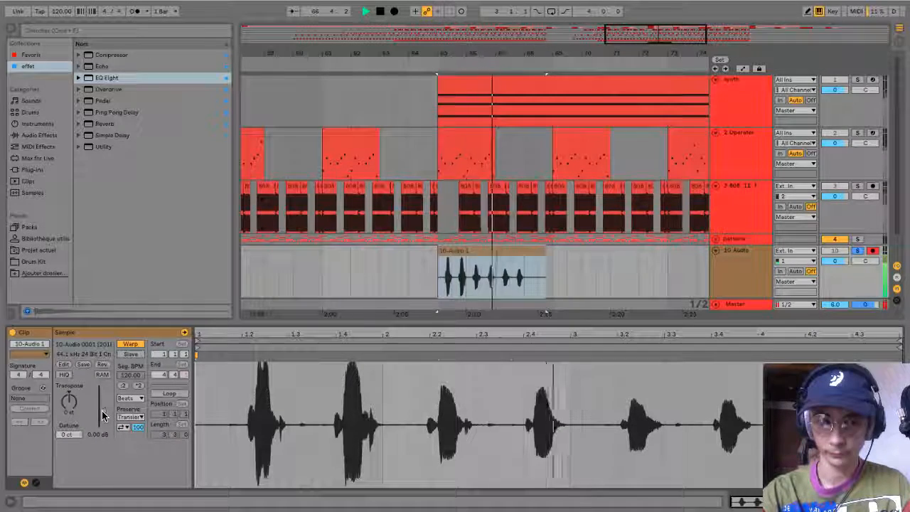
left_click(741, 270)
key("space")
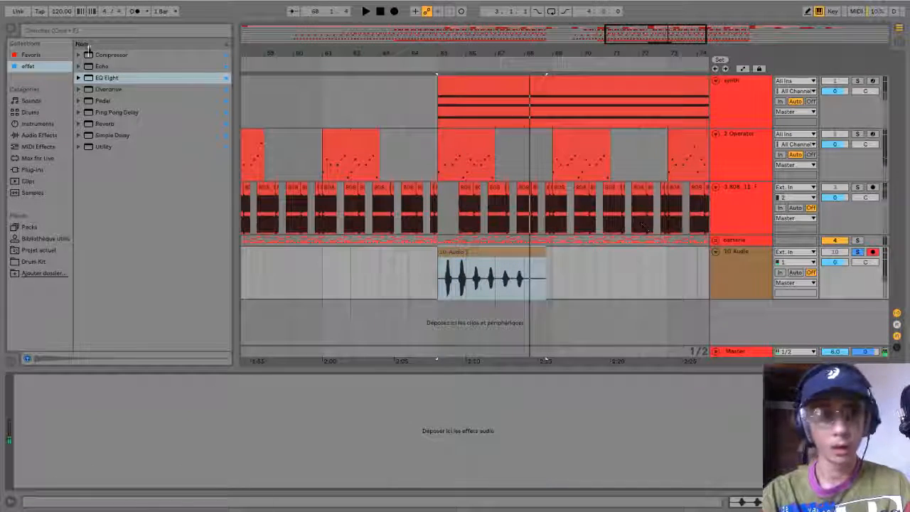
Add a Gate to the 10 Audio track and set its threshold to about -33.6 dB while playing the take.
left_click(39, 134)
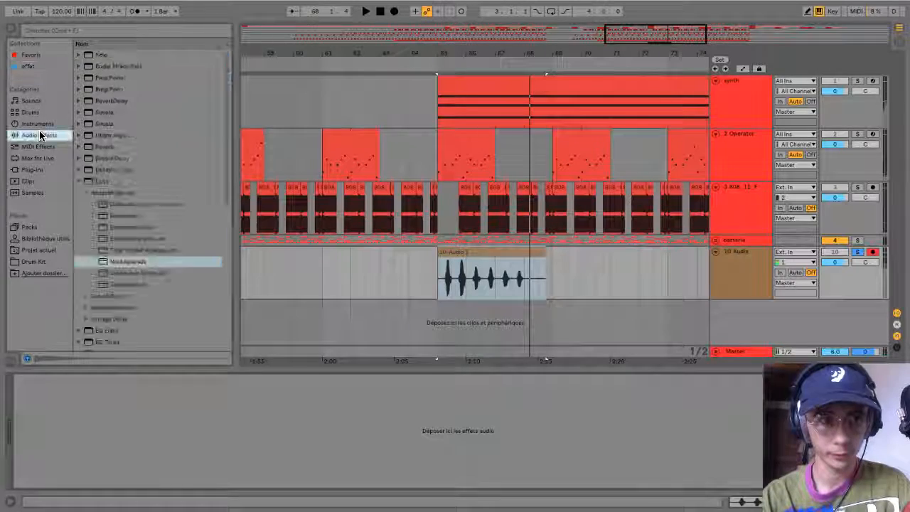
left_click(78, 182)
left_click_drag(101, 276, 709, 293)
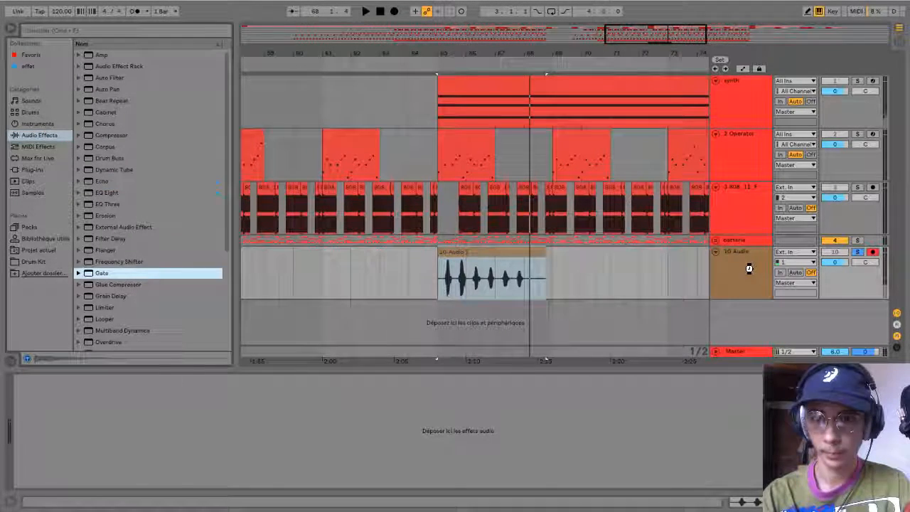
left_click_drag(749, 268, 749, 269)
left_click_drag(32, 403, 31, 411)
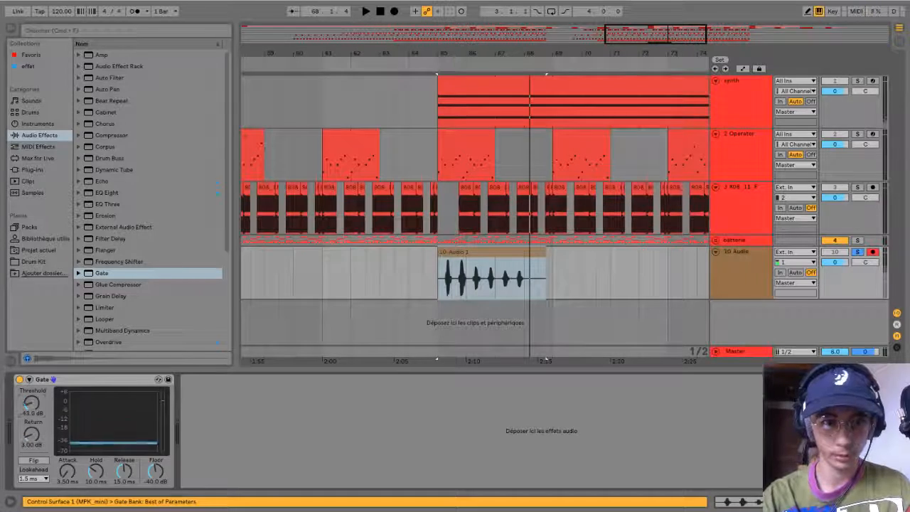
key("space")
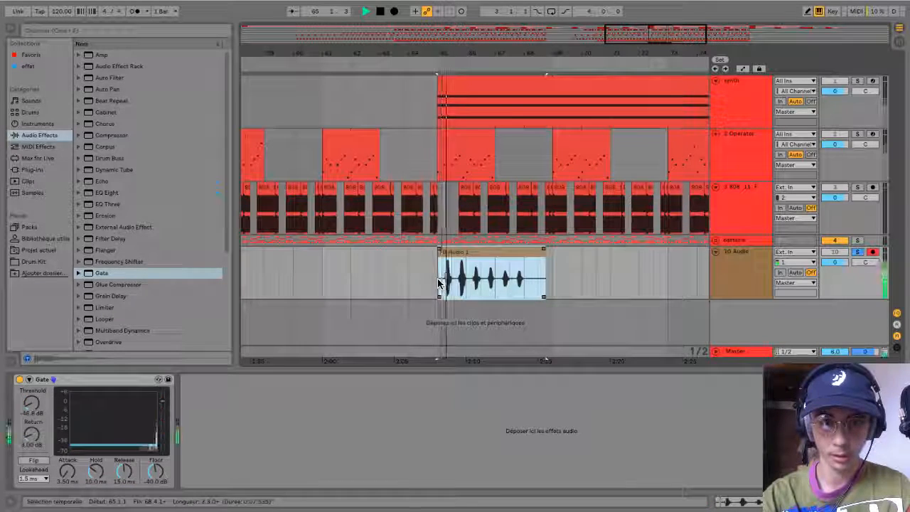
left_click_drag(30, 411, 30, 402)
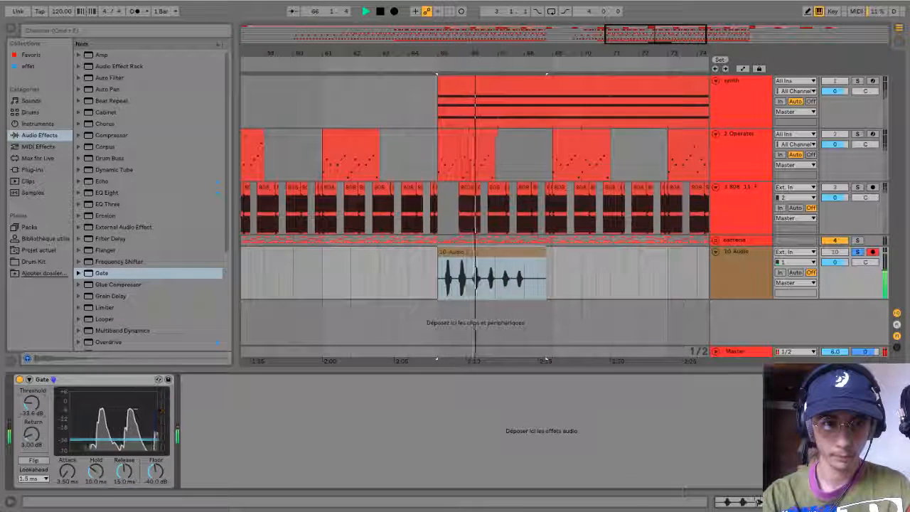
key("space")
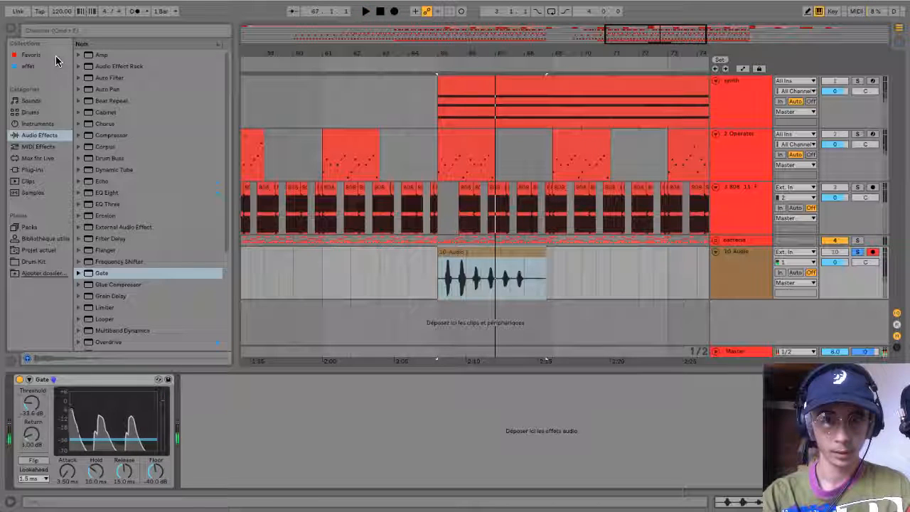
Unsolo the vocal, set its clip start to 1.1.2 and gain to -0.63 dB, and replay it in the mix.
left_click(496, 289)
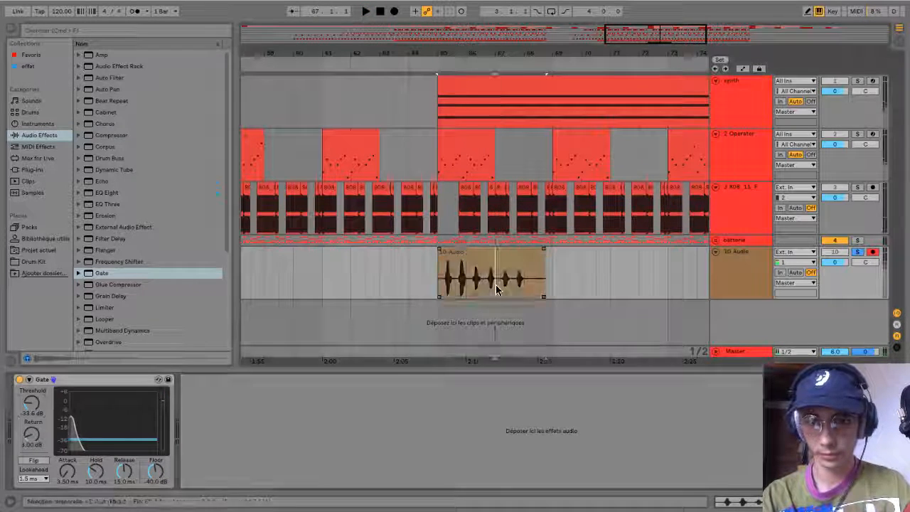
double_click(445, 281)
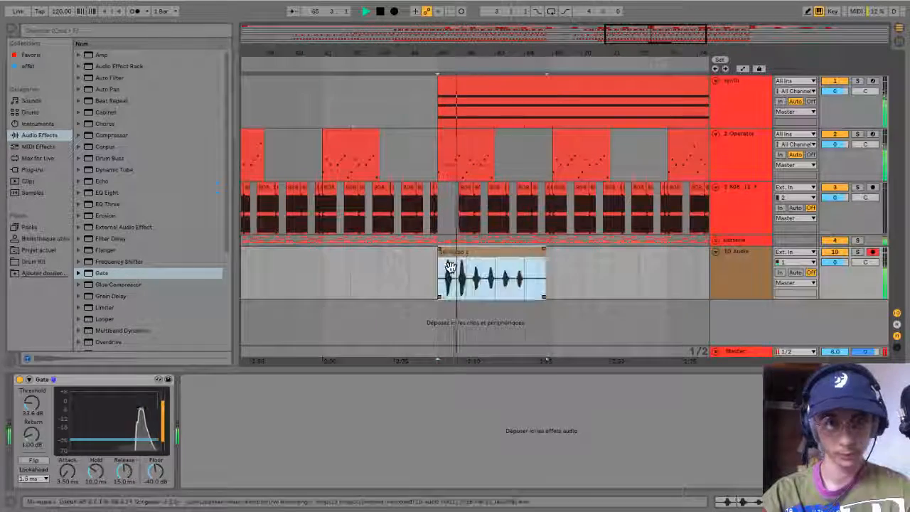
key("space")
left_click_drag(202, 334, 207, 345)
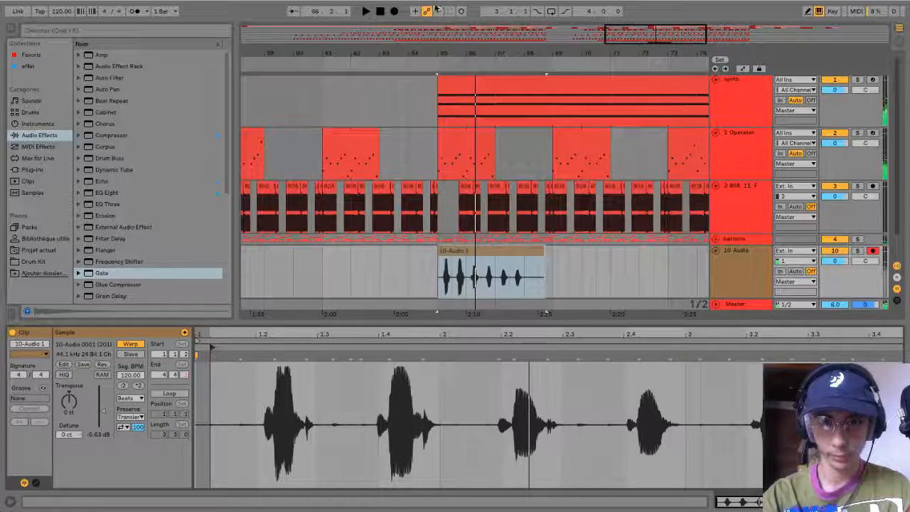
left_click_drag(436, 53, 409, 128)
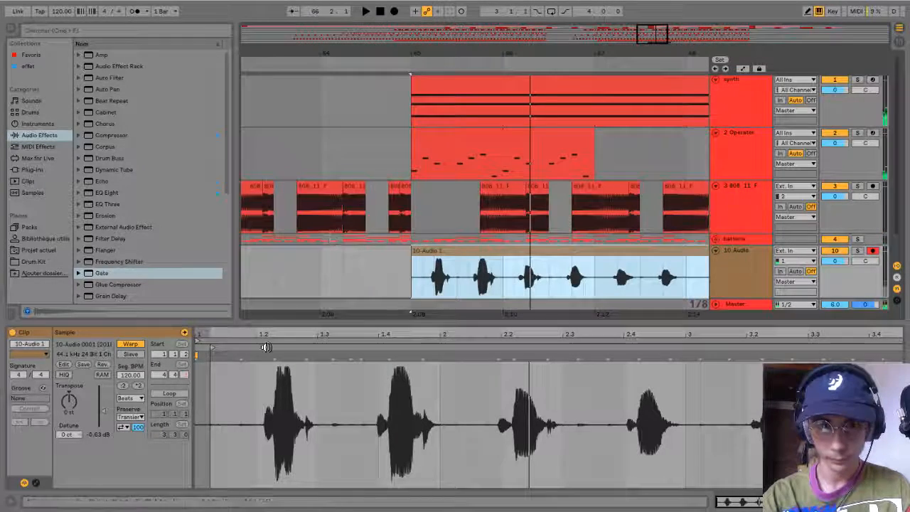
key("space")
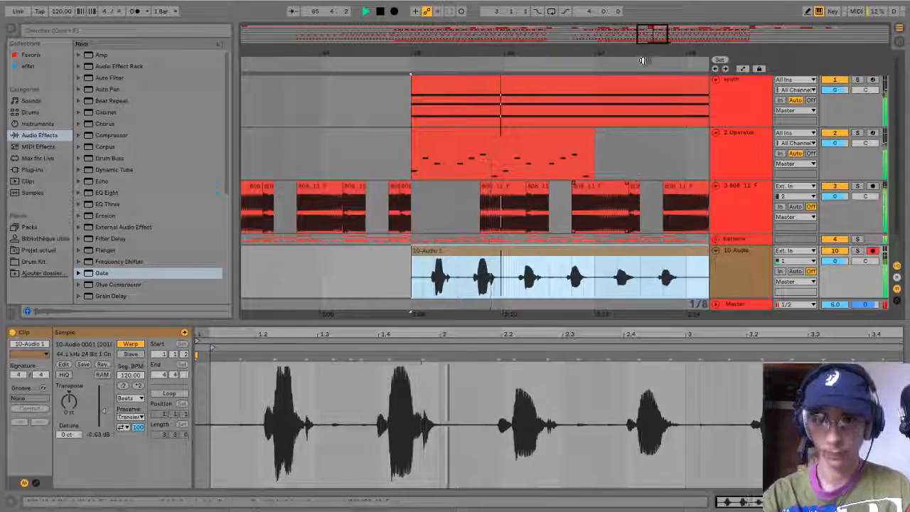
left_click_drag(485, 70, 483, 68)
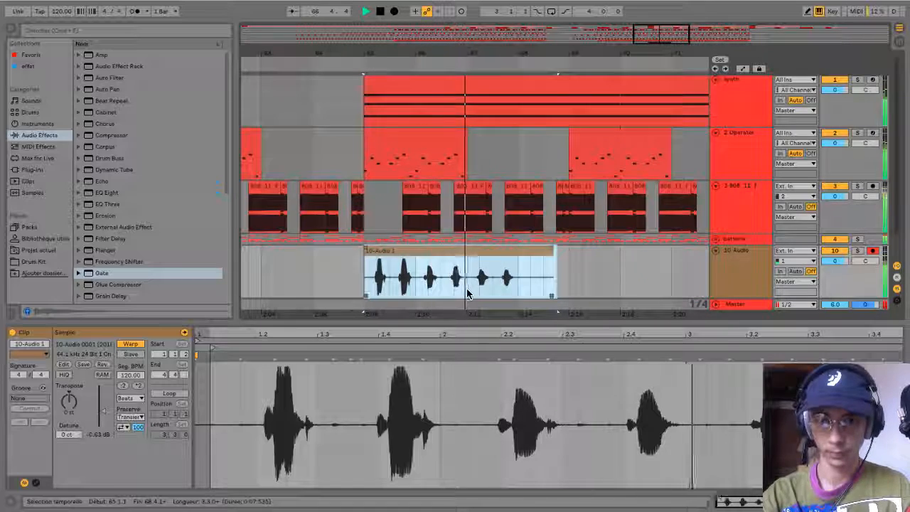
Delete the silent end of the vocal clip from bar 68 to bar 69.
left_click(516, 285)
left_click_drag(516, 286, 570, 282)
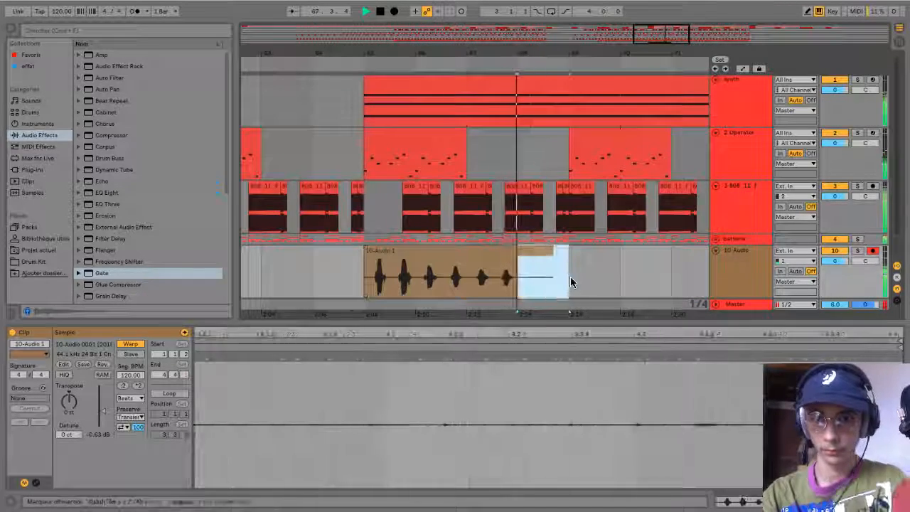
key("space")
key("Delete")
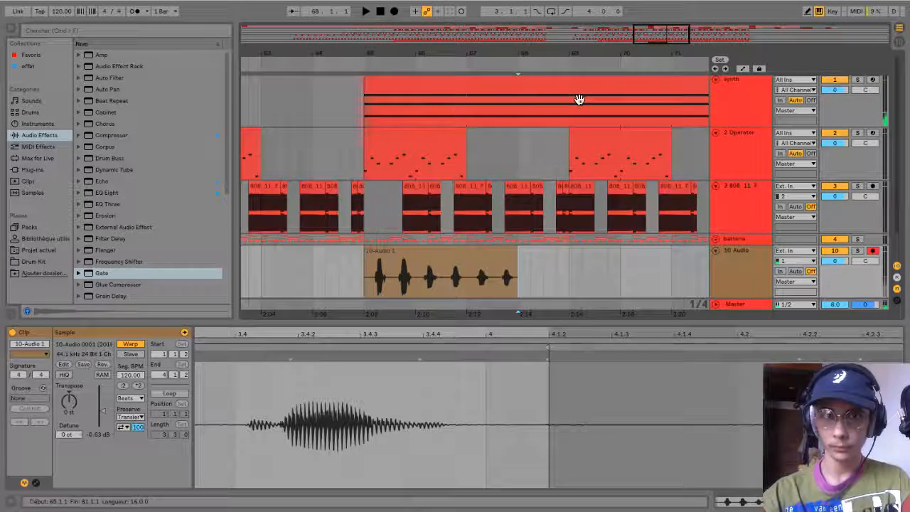
Record a second vocal take from bar 68, cut its silent first beat, and align the clip back to bar 68.
left_click(396, 11)
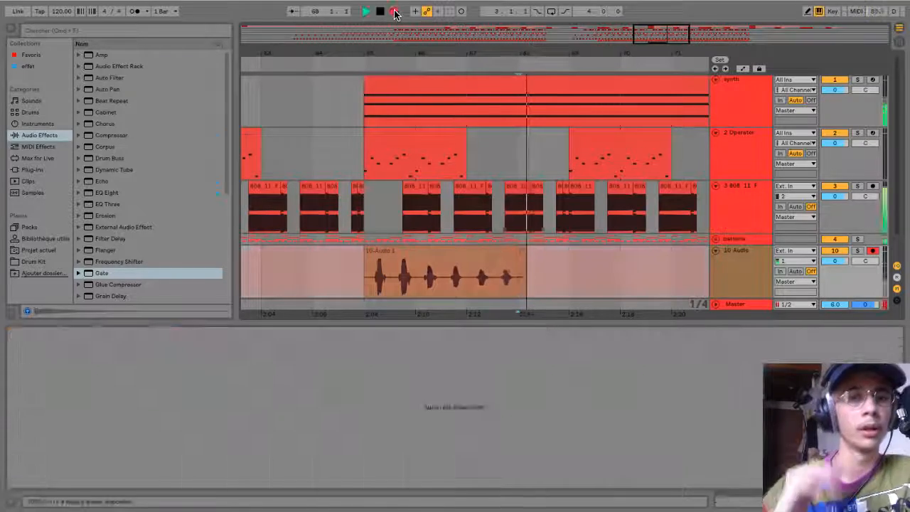
key("space")
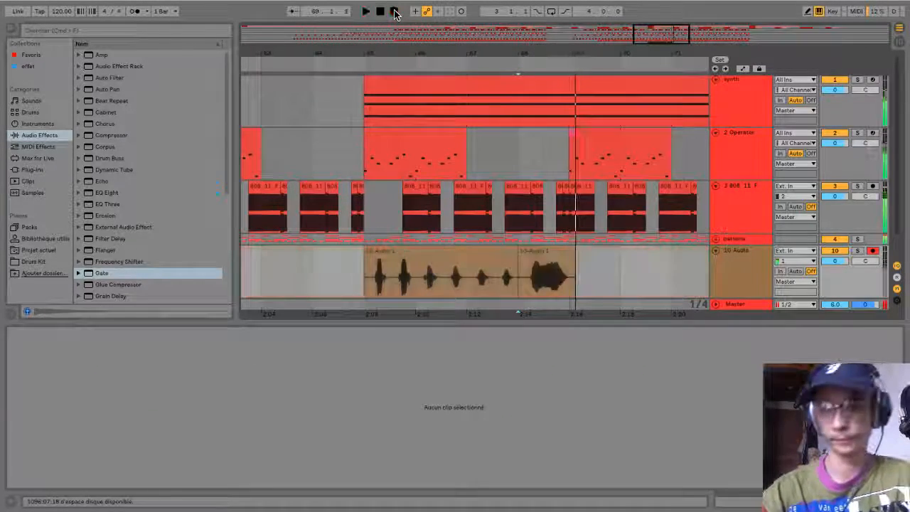
left_click_drag(527, 289, 518, 288)
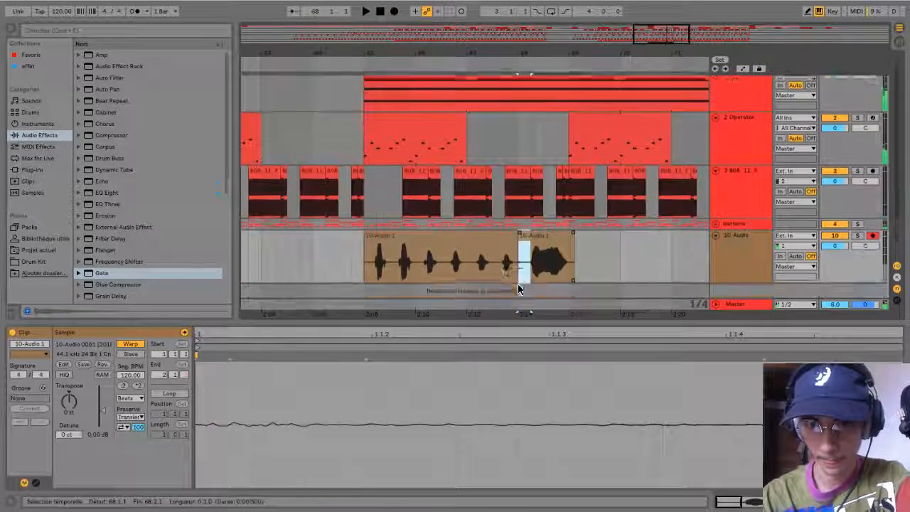
key("Delete")
Duplicate the second take's tail from 68.3.1 to 68.4.1 and reverse the copy placed right after it.
left_click_drag(545, 233, 556, 262)
key("space")
key("space")
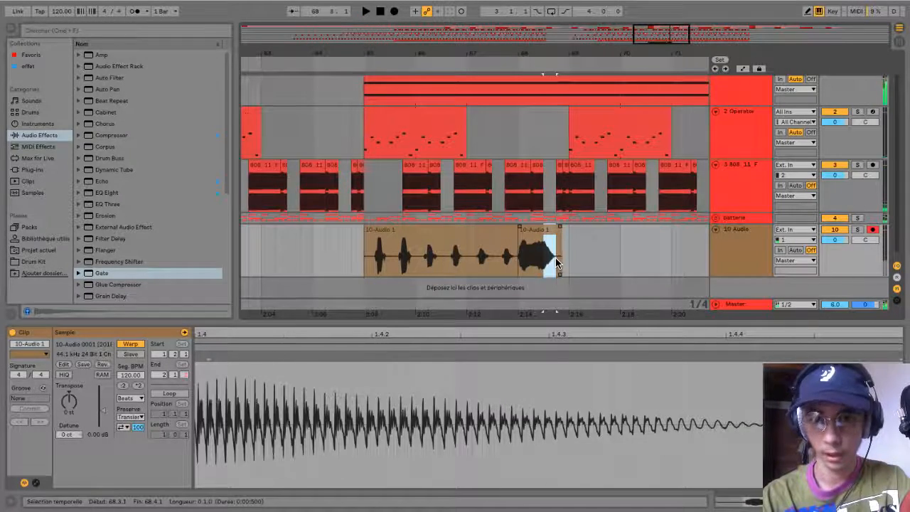
key("r")
key("shift+Tab")
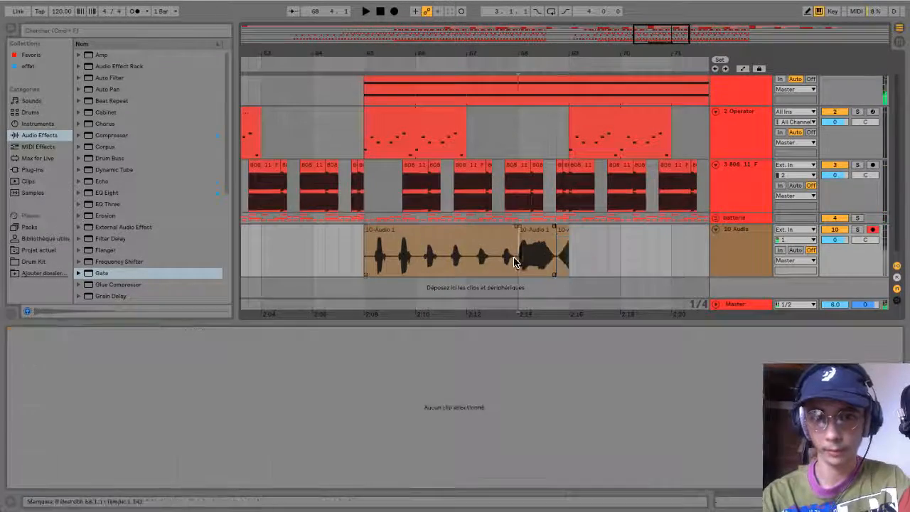
Play the edited vocal from bar 68 and add the favourite MAutoPitch plug-in after the Gate on the 10 Audio track.
key("space")
double_click(102, 273)
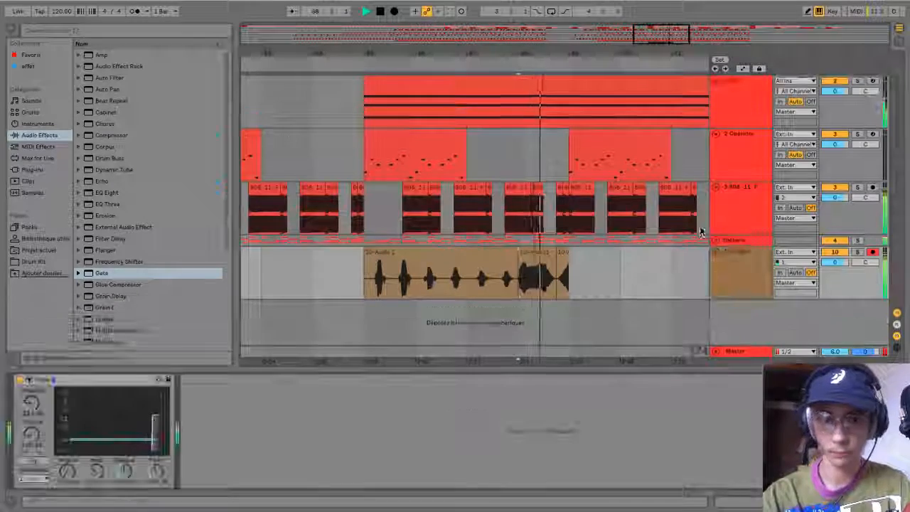
left_click(31, 55)
left_click_drag(119, 125, 647, 278)
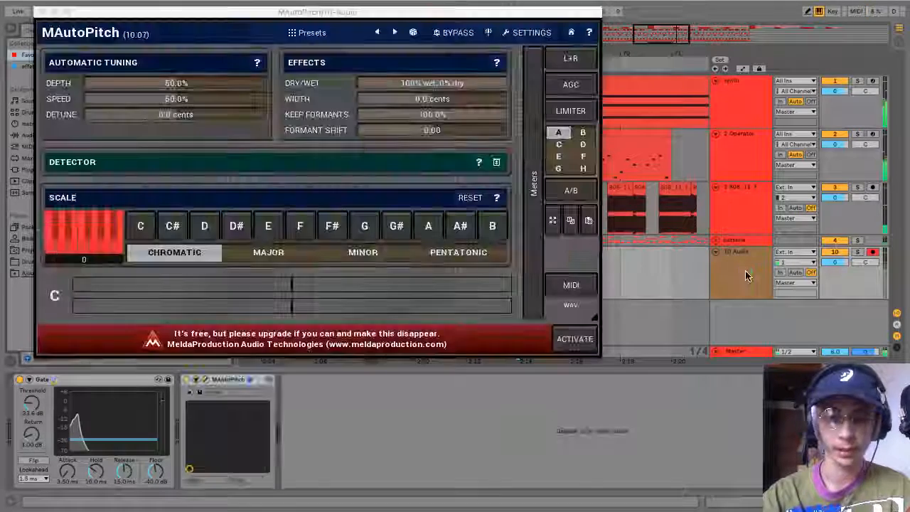
Adjust the notes on MAutoPitch's scale keyboard and set the plug-in's Speed and Depth to 100%.
left_click(61, 236)
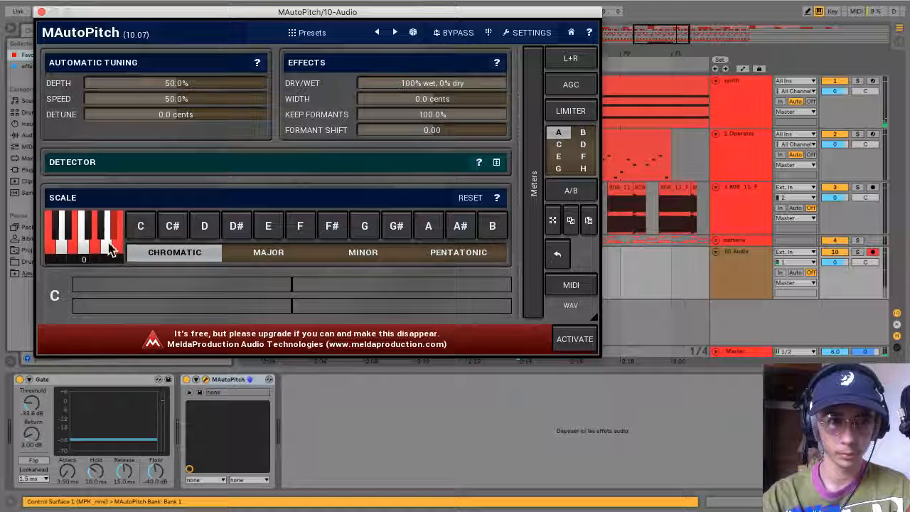
left_click(41, 12)
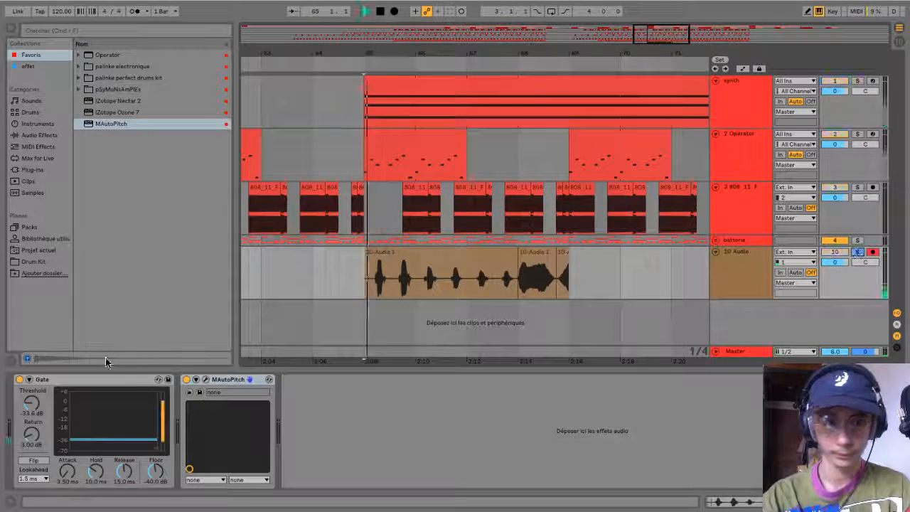
left_click(205, 379)
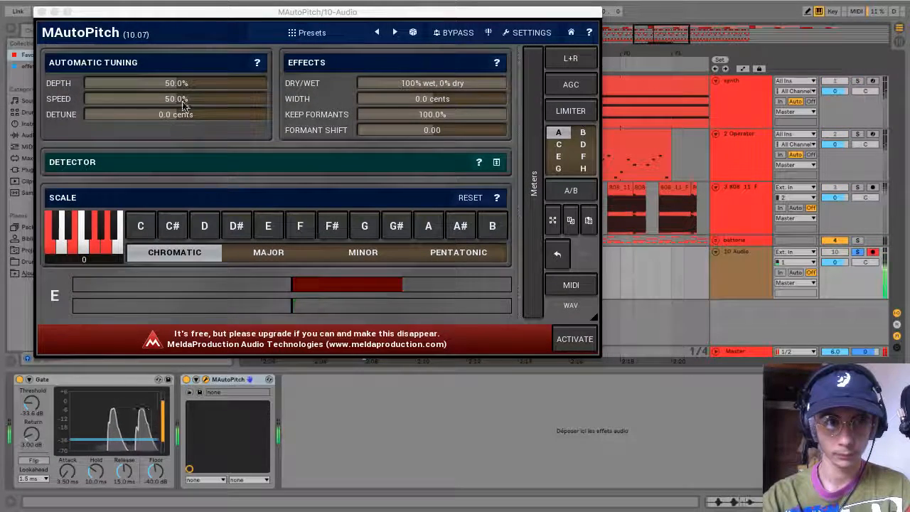
left_click_drag(183, 102, 253, 102)
left_click_drag(186, 85, 250, 85)
left_click_drag(202, 101, 267, 99)
left_click_drag(193, 82, 266, 83)
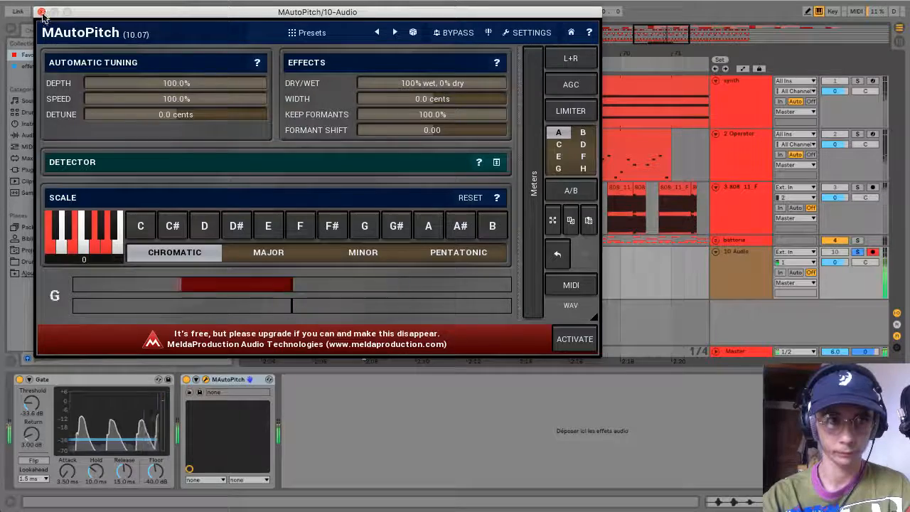
left_click(42, 12)
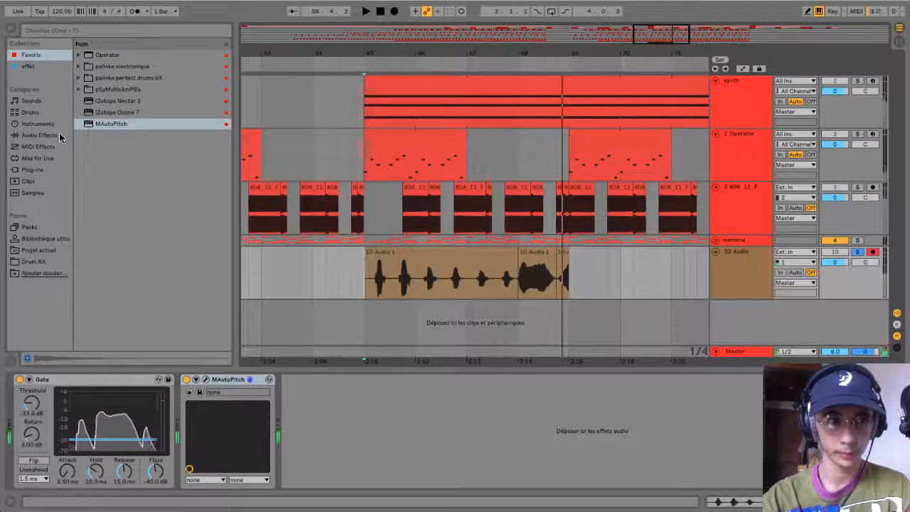
Add EQ Eight after MAutoPitch on the vocal track and make band 1 a low cut at about 278 Hz.
left_click(27, 66)
left_click_drag(107, 77, 339, 478)
left_click(326, 472)
left_click(326, 402)
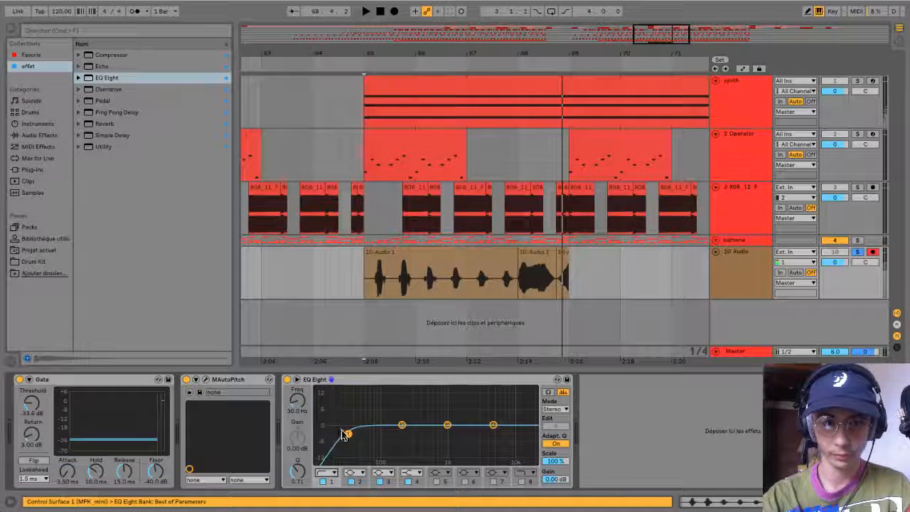
left_click_drag(448, 425, 411, 435)
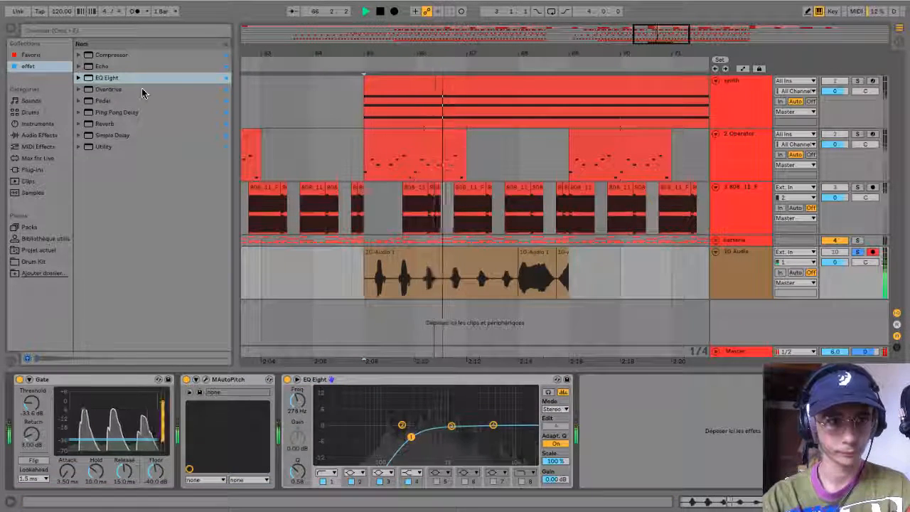
Add Ping Pong Delay after EQ Eight on the vocal track, with Feedback at 0% and Dry/Wet at 38%.
left_click_drag(117, 112, 654, 431)
left_click_drag(596, 472, 595, 508)
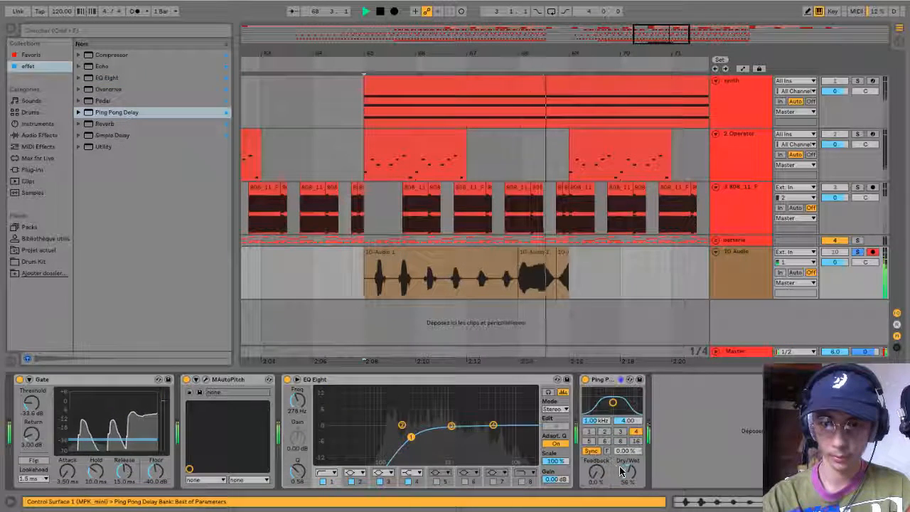
left_click_drag(623, 472, 622, 485)
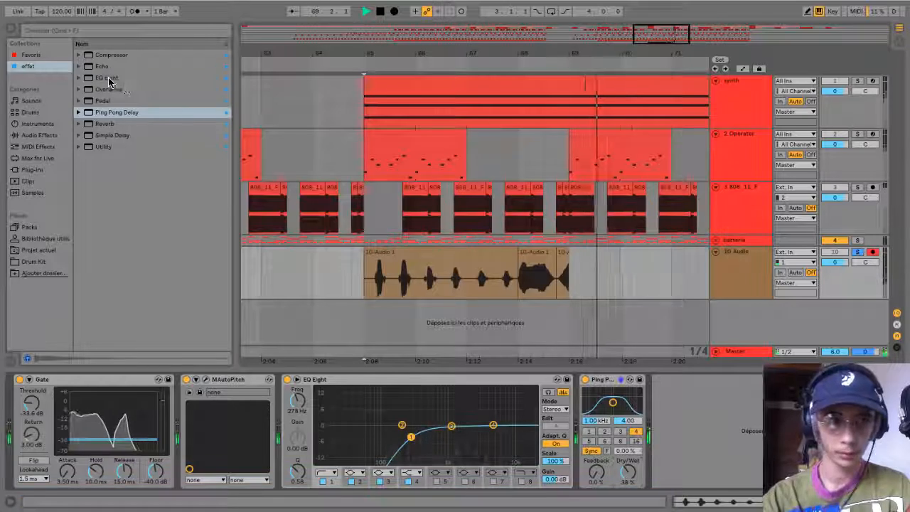
Add a Compressor after the delay with ratio inf:1 and threshold -19.1 dB, and unsolo the vocal track during playback.
left_click(111, 55)
left_click_drag(759, 439, 759, 438)
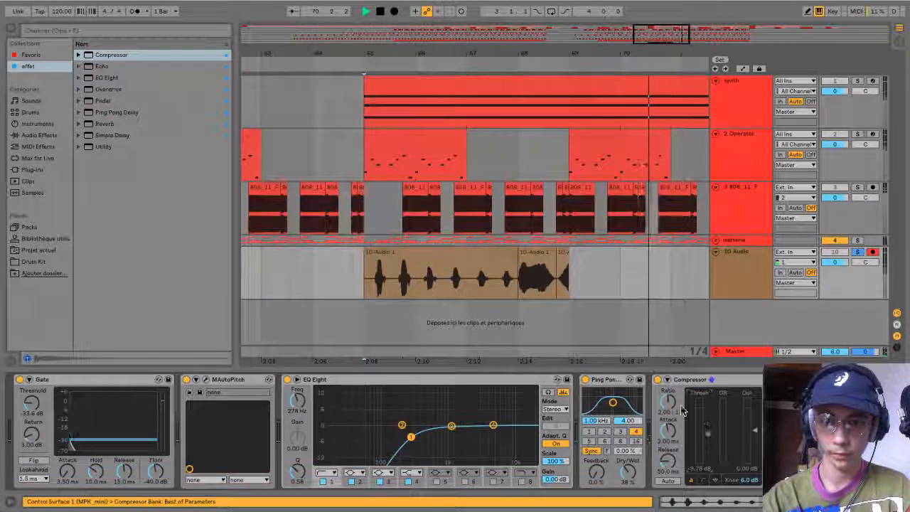
key("space")
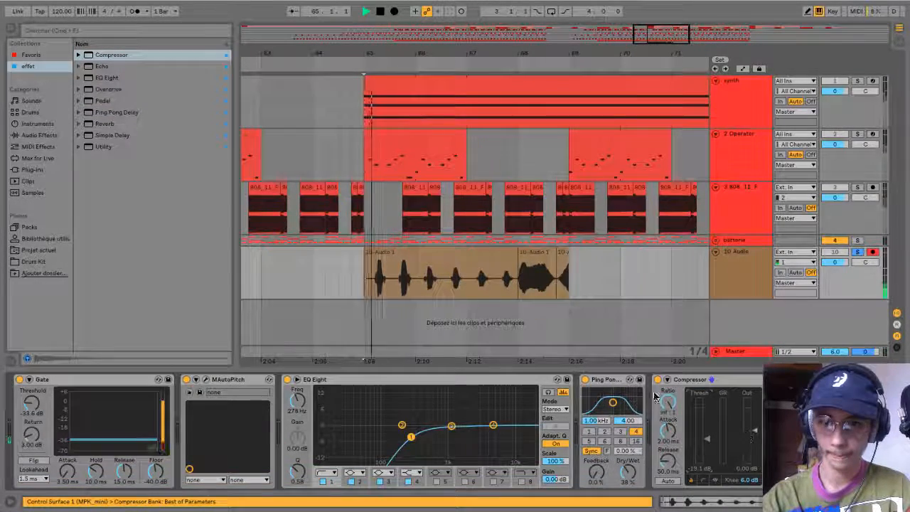
left_click(857, 252)
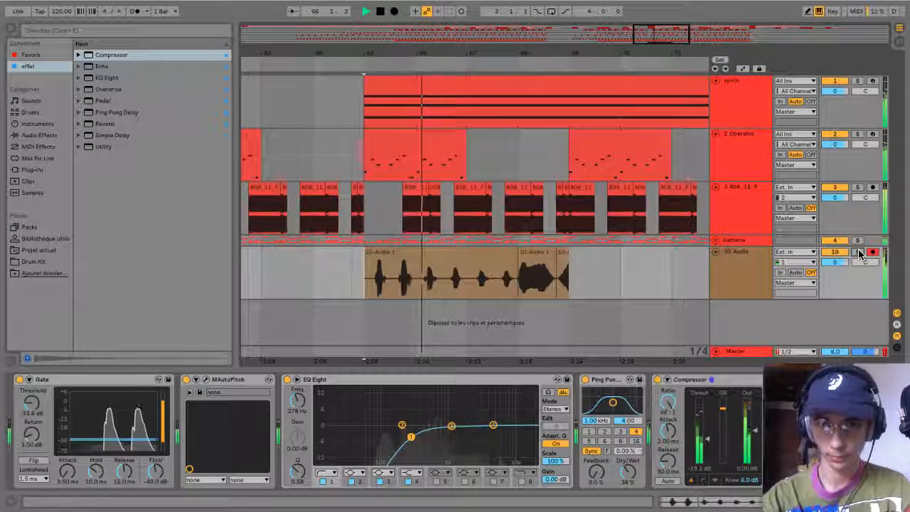
Duplicate the vocal section from bar 65 to 69 three times in a row, filling the track up to bar 81.
key("minus")
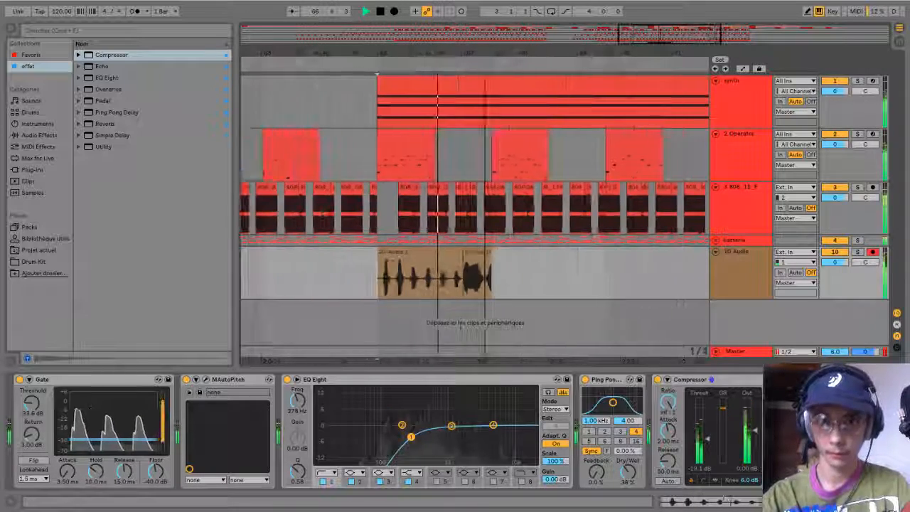
left_click_drag(379, 289, 495, 287)
key("ctrl+d")
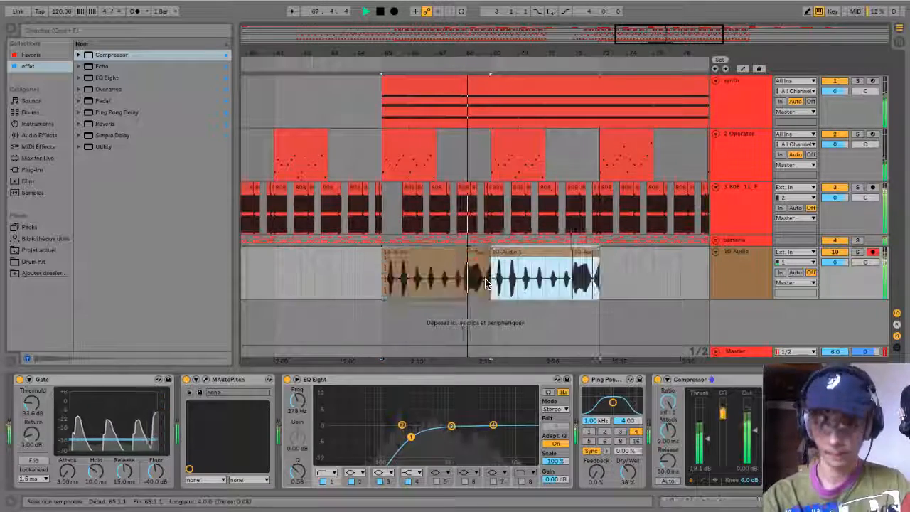
key("ctrl+d")
key("minus")
key("ctrl+d")
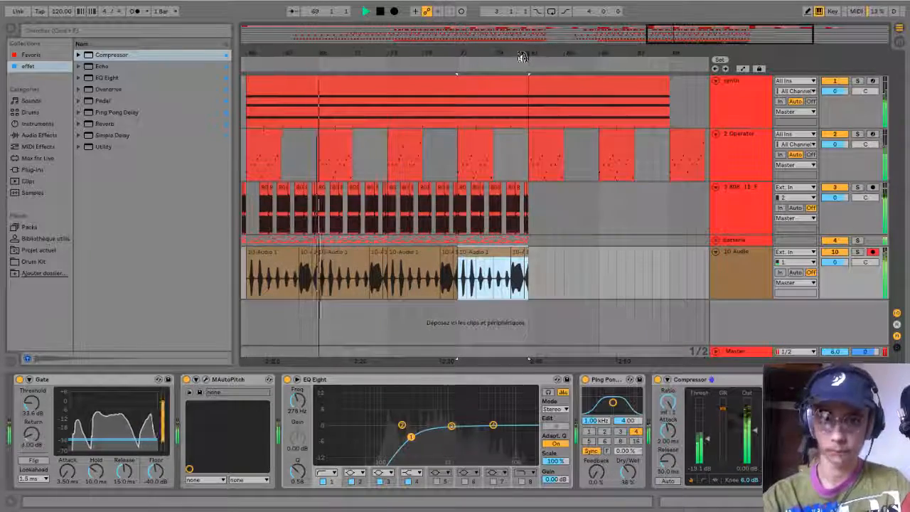
key("minus")
key("minus")
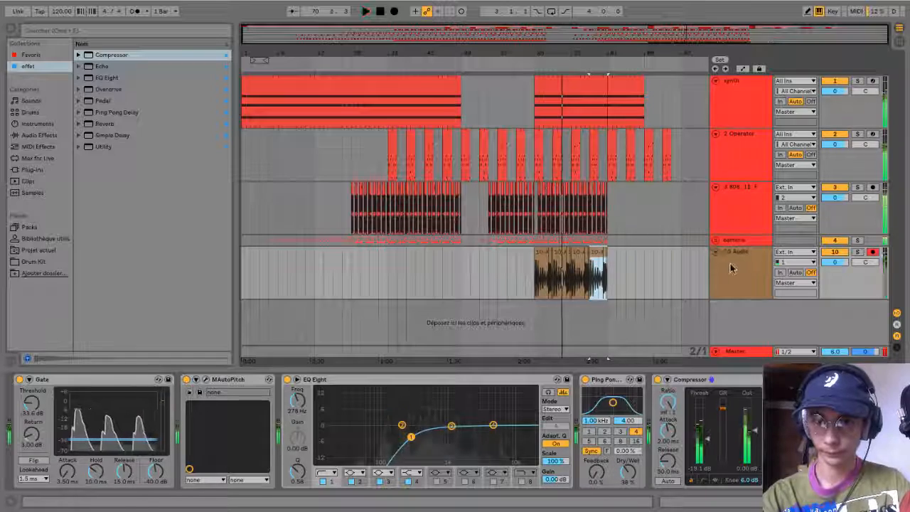
key("space")
Colour the 10 Audio track and its clips red and put the track in a group.
right_click(752, 272)
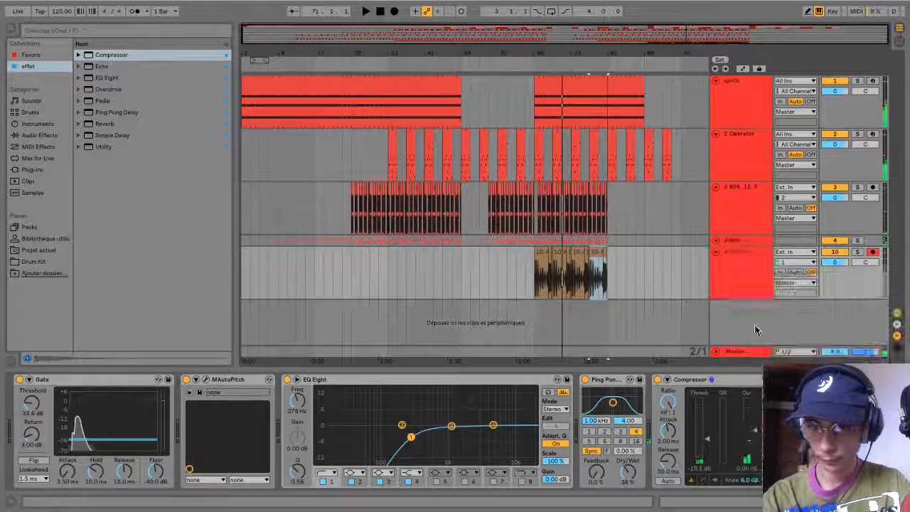
right_click(741, 275)
left_click(742, 276)
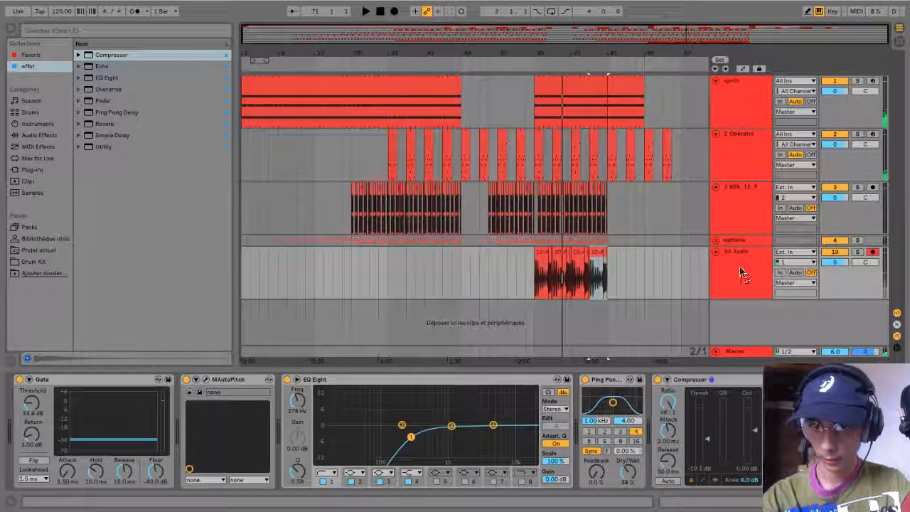
left_click(740, 279)
key("ctrl+g")
left_click(741, 311)
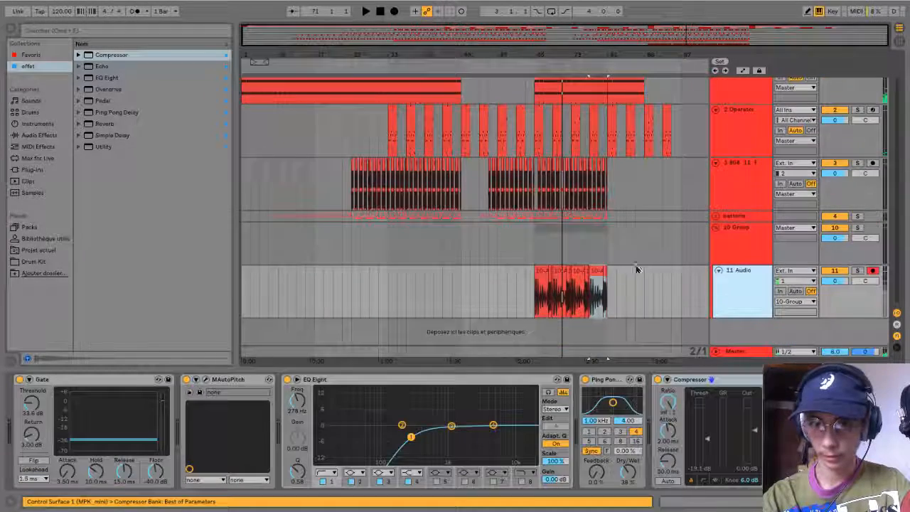
Duplicate the grouped vocal track and move the copy's clips to start at bar 81.
key("ctrl+d")
left_click_drag(537, 309, 681, 298)
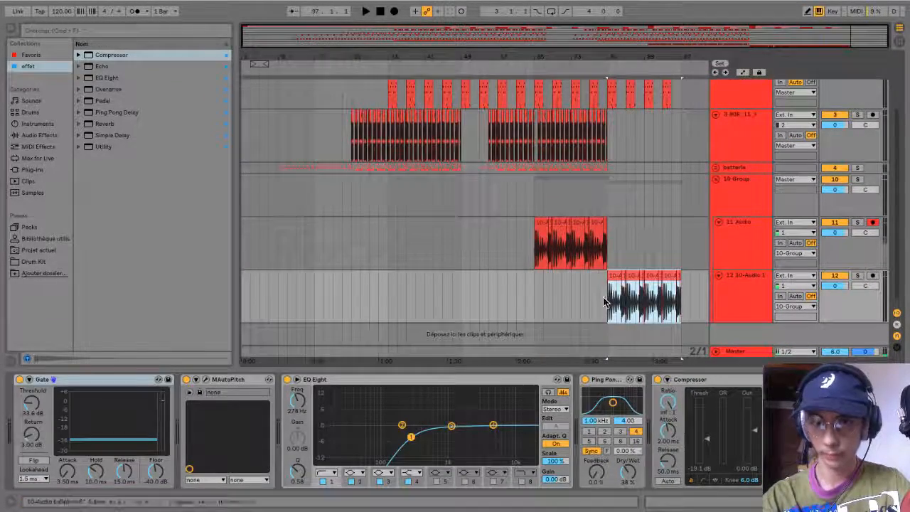
On the duplicated vocal track, set EQ Eight to a steep low cut at 742 Hz, insert Reverb before the Compressor, and play from bar 81.
left_click(737, 299)
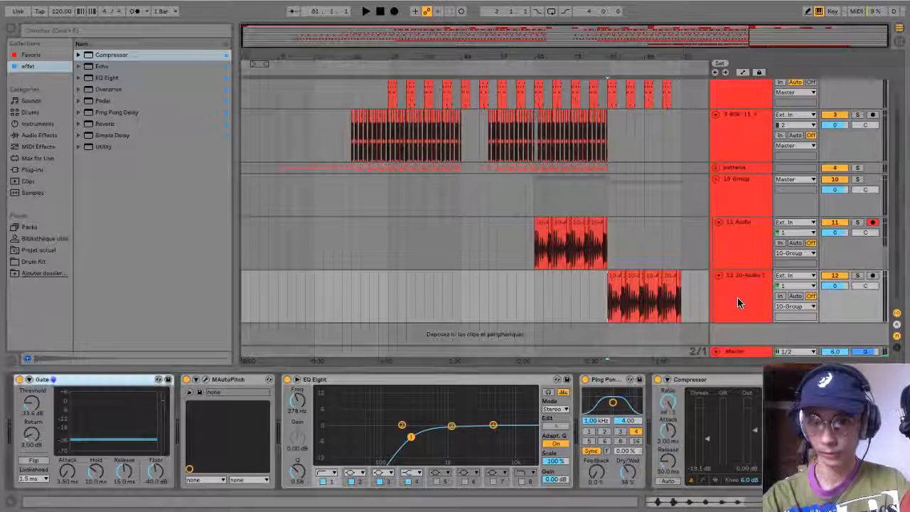
left_click(328, 475)
left_click(324, 397)
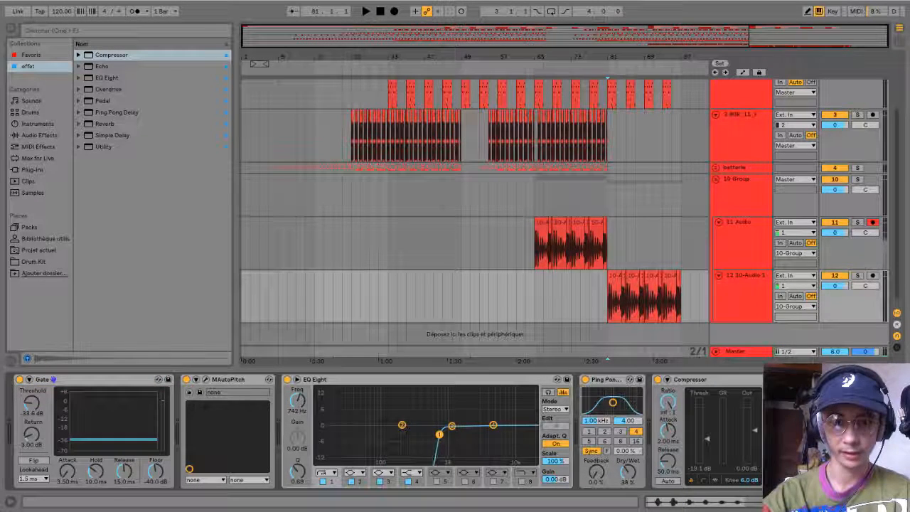
left_click_drag(103, 127, 657, 440)
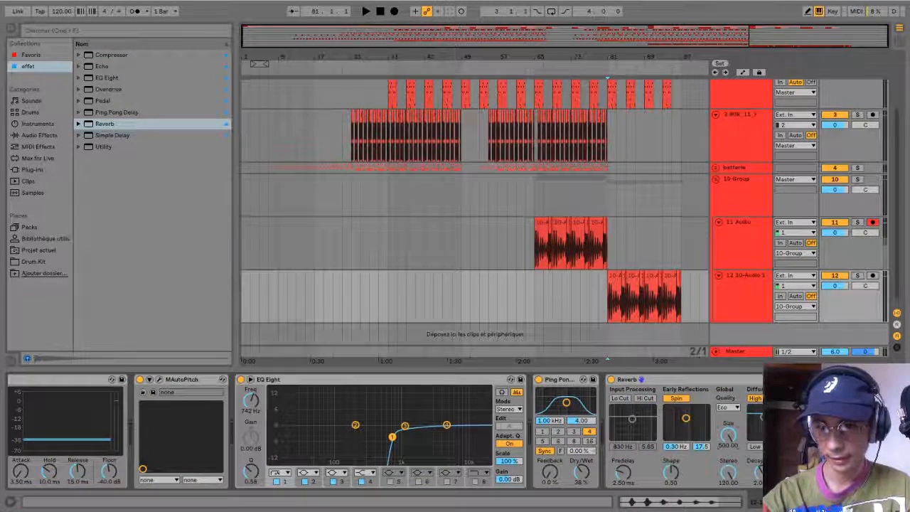
key("space")
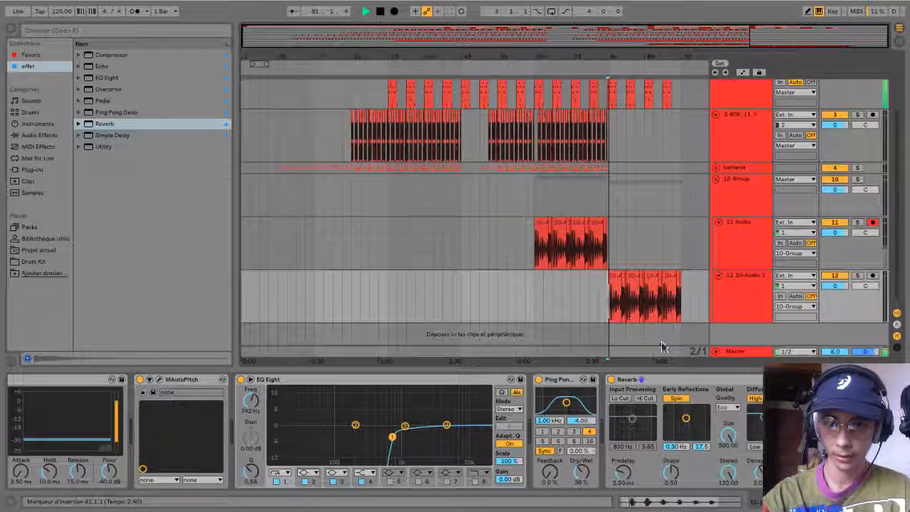
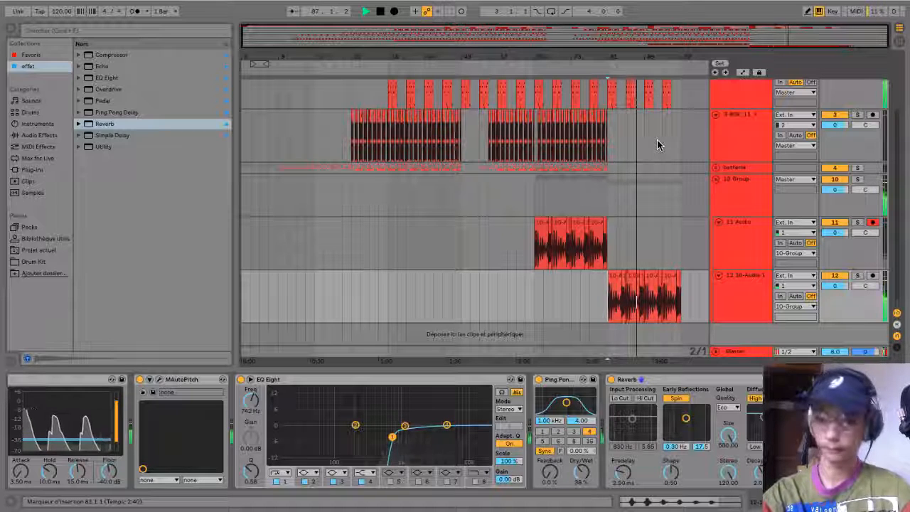
key("space")
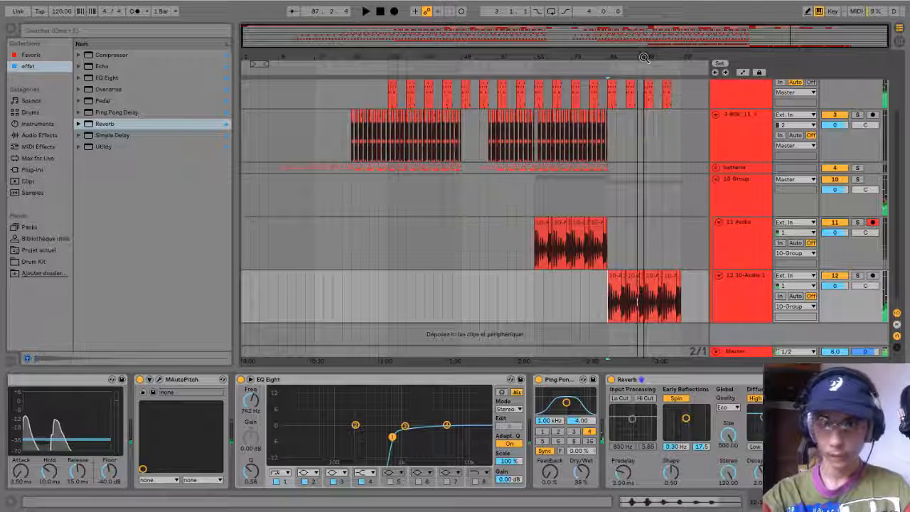
Hide the device view and the browser to look over the whole arrangement, with the insert marker at its start.
scroll(635, 243, "up", 3)
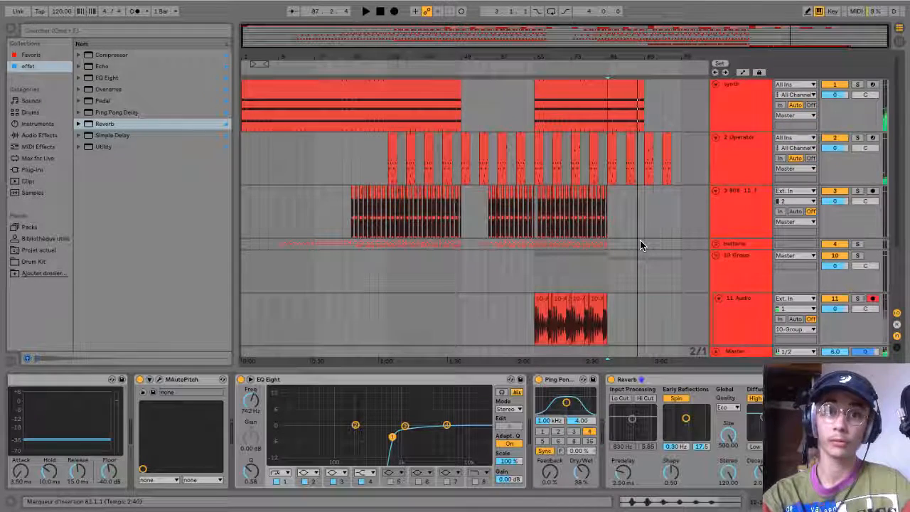
key("ctrl+alt+l")
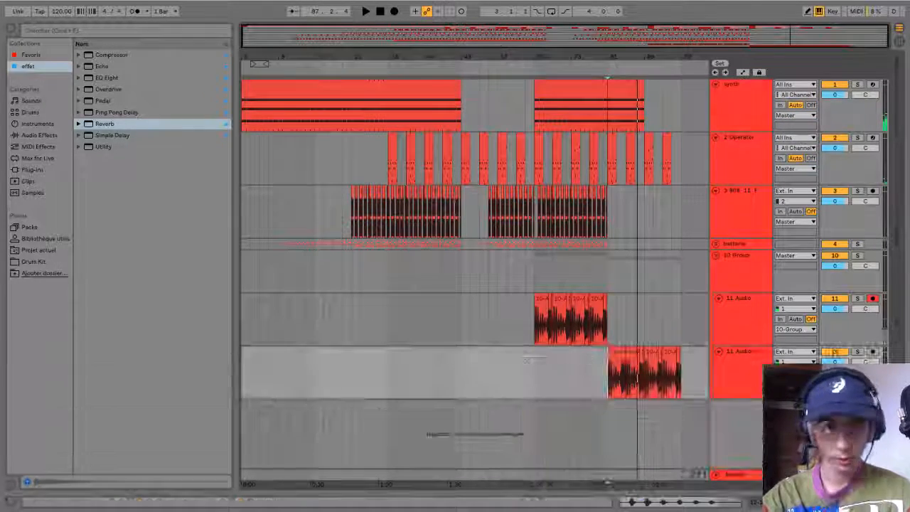
left_click(11, 28)
left_click(23, 164)
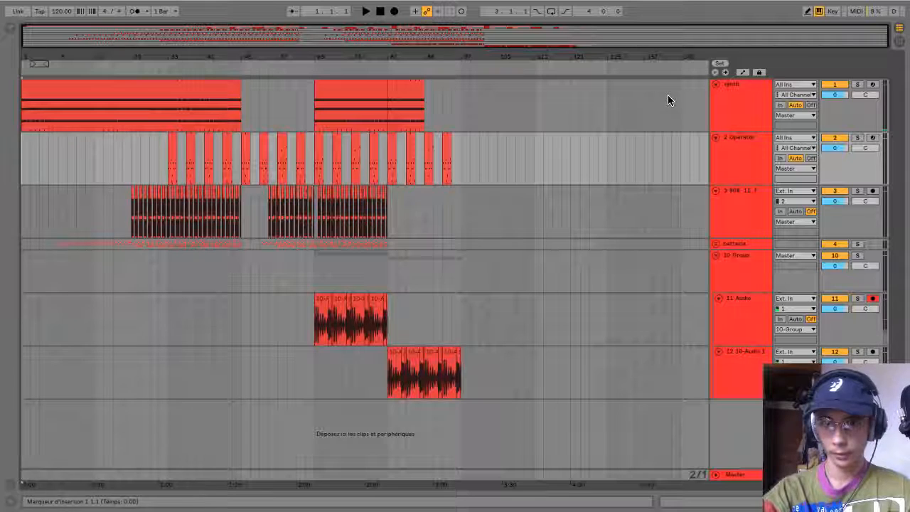
Add EQ Eight after the 808 track's Compressor, boosting band 1 by 15 dB at about 435 Hz, and check it by playing from bar 25.
double_click(732, 205)
left_click(10, 28)
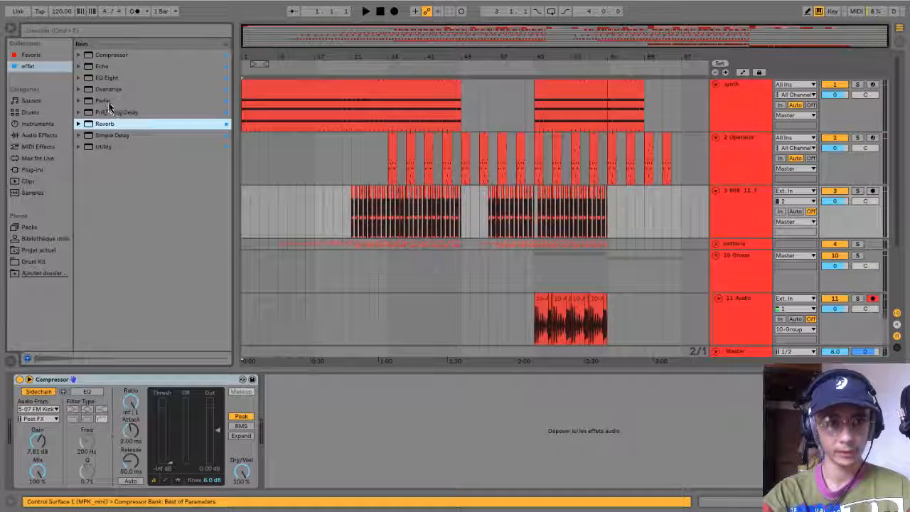
left_click_drag(106, 76, 407, 388)
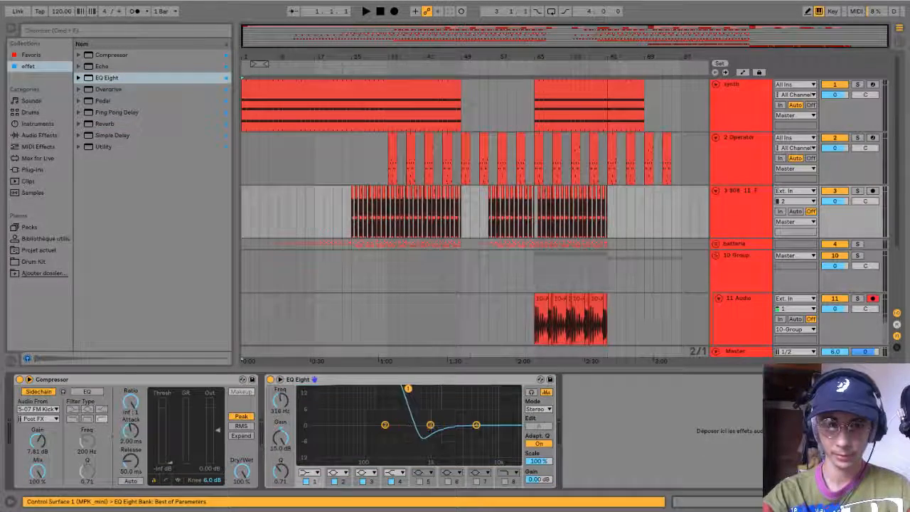
key("space")
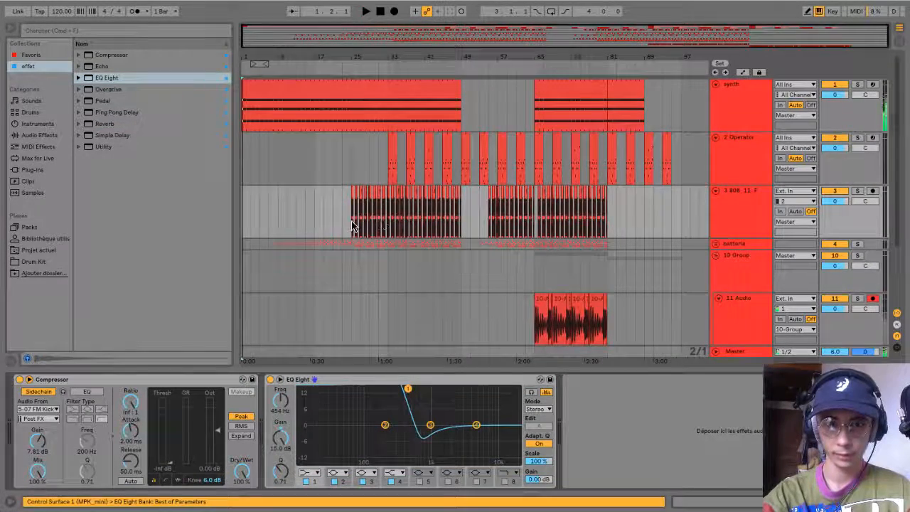
left_click(352, 226)
key("space")
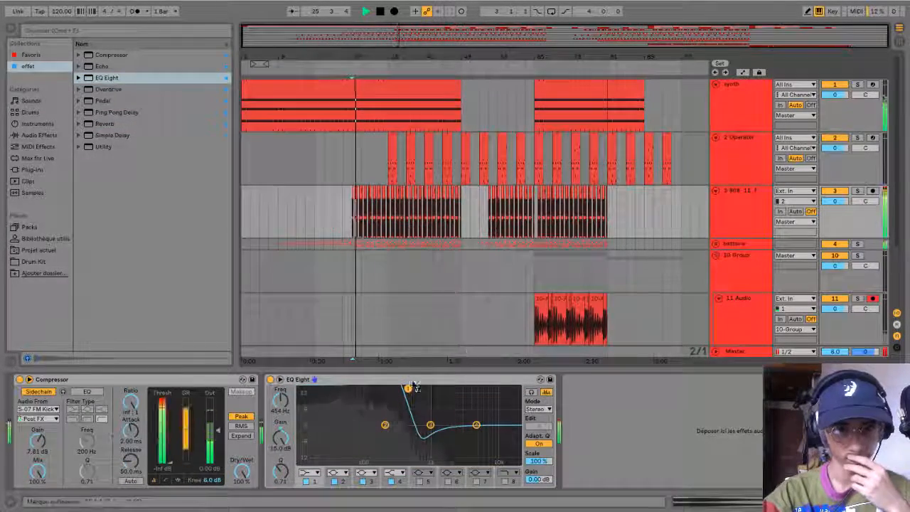
left_click_drag(414, 385, 406, 386)
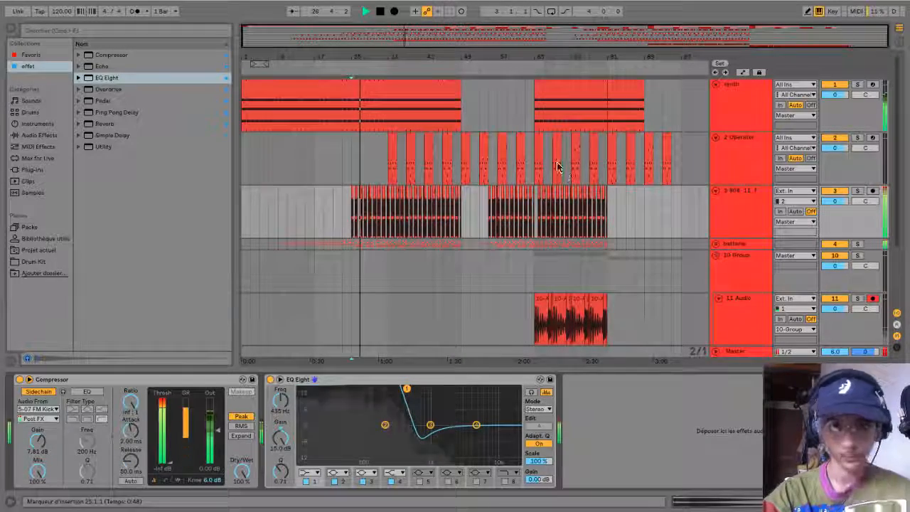
left_click(533, 163)
key("space")
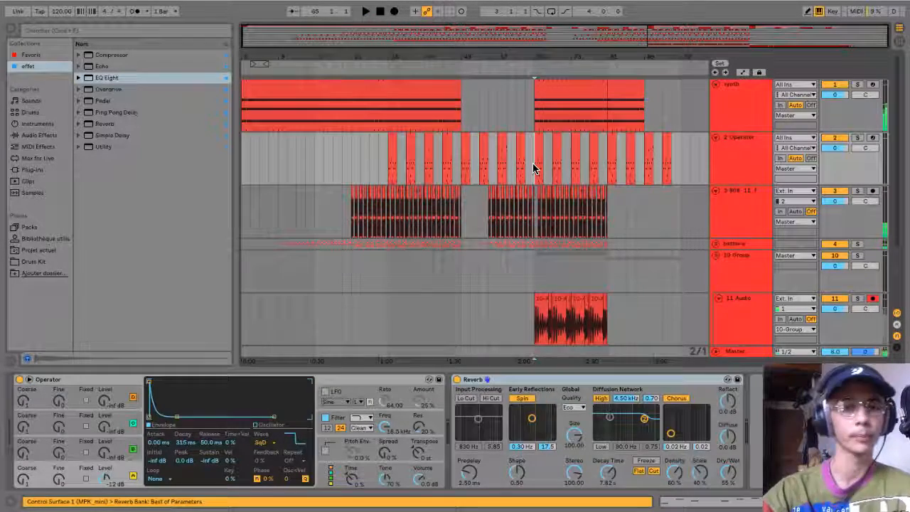
Play the arrangement from bar 65 to check the mix, and hide the device view and the browser.
key("space")
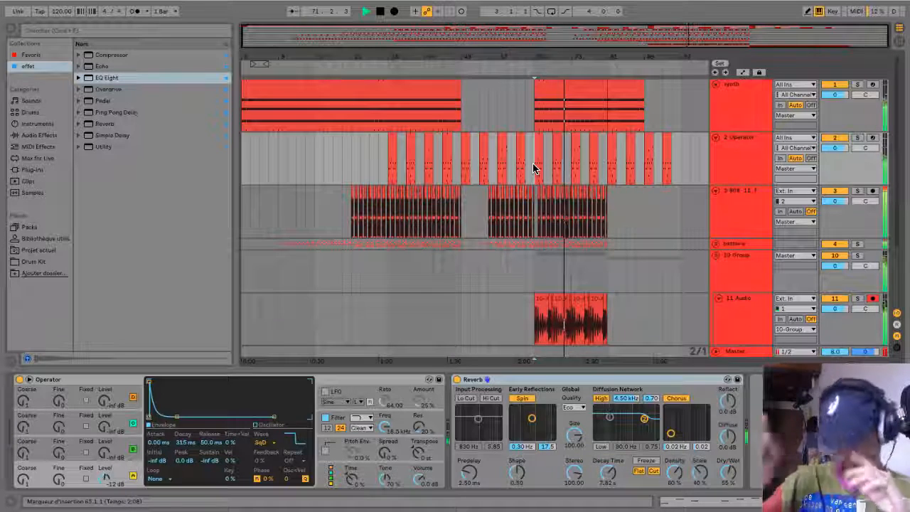
key("space")
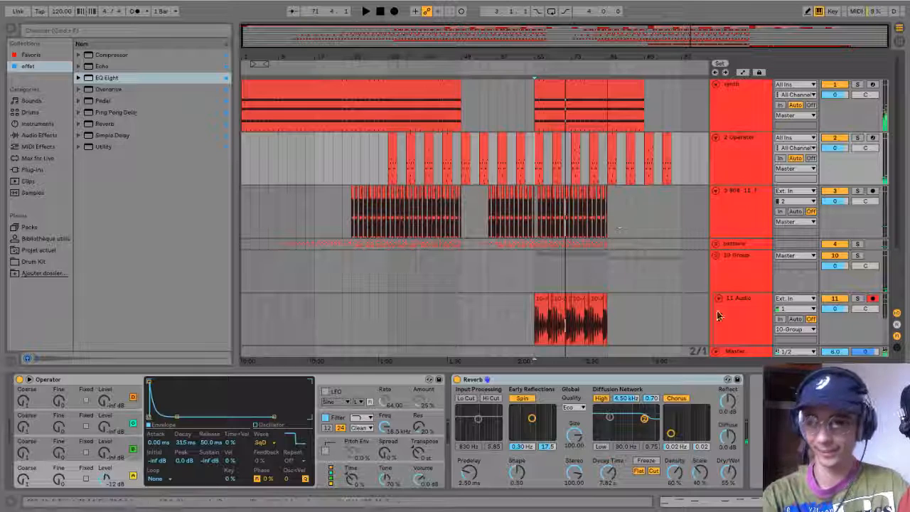
left_click(540, 268)
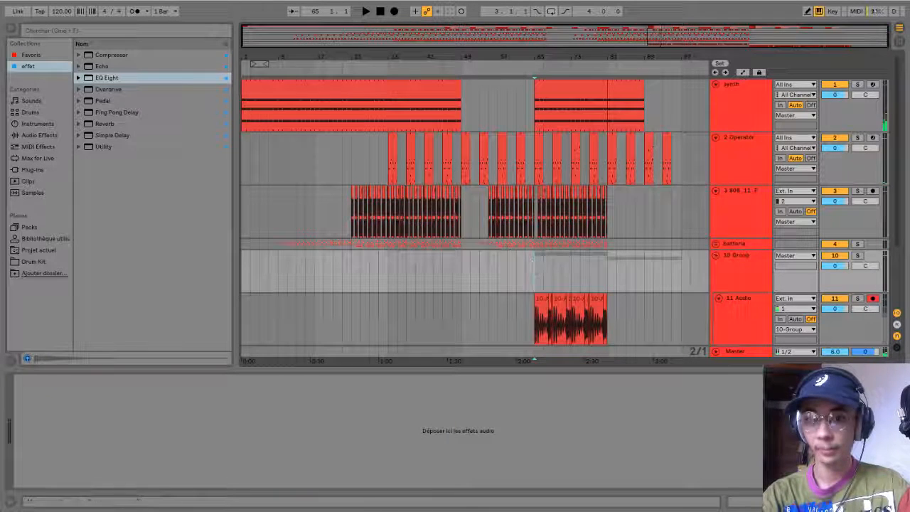
key("ctrl+alt+l")
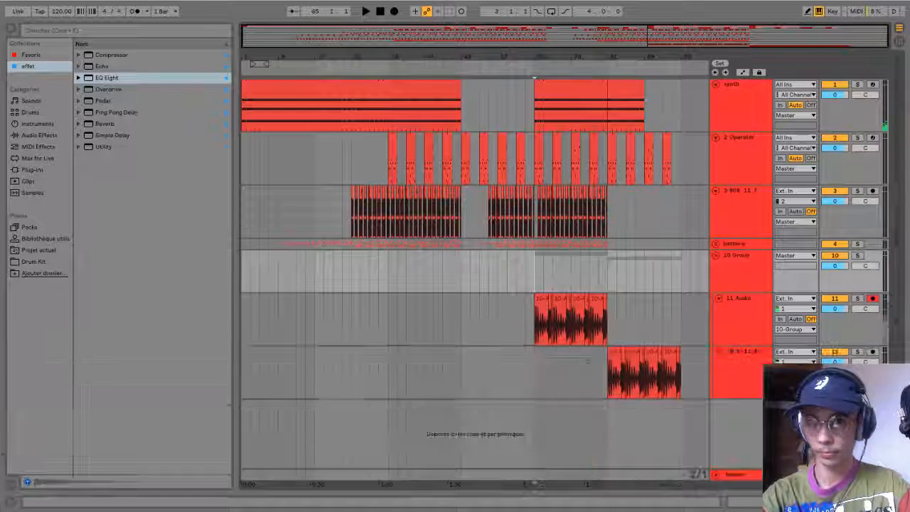
left_click(10, 28)
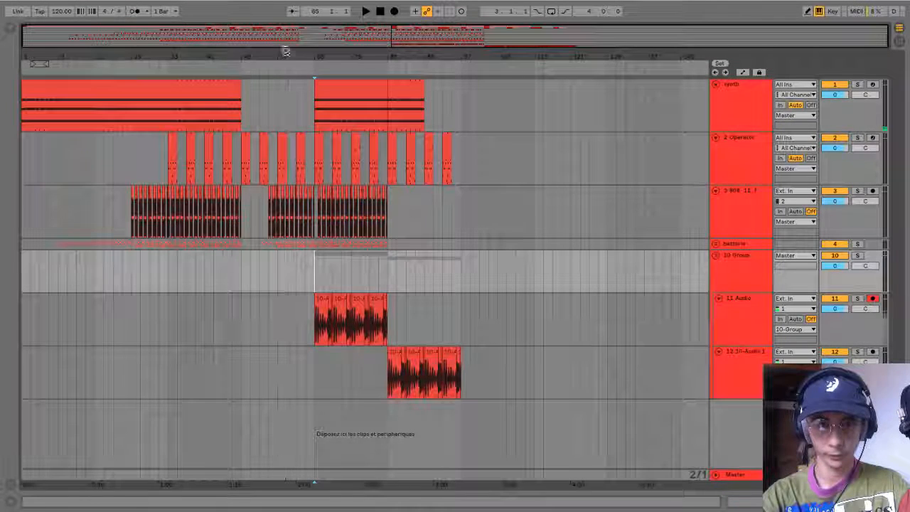
Record a short vocal take of about one and a half bars from bar 9 on the 11 Audio track.
left_click(250, 316)
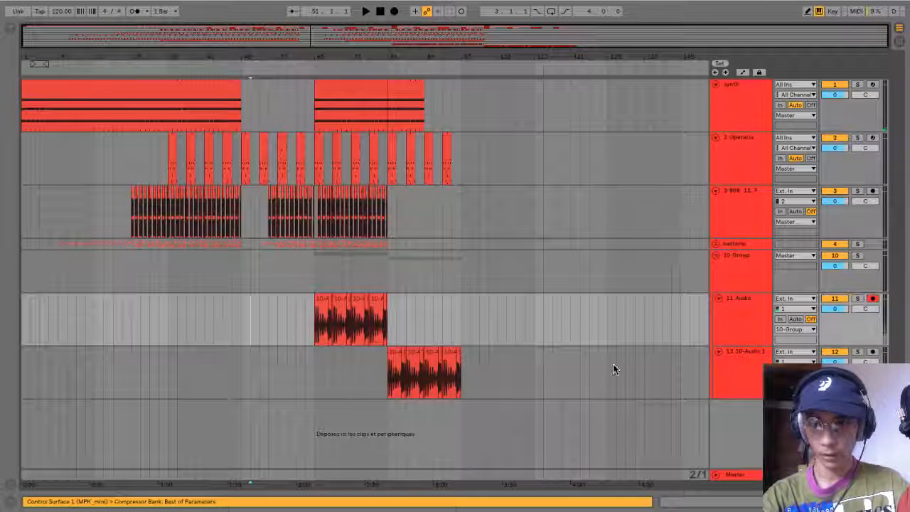
left_click(55, 309)
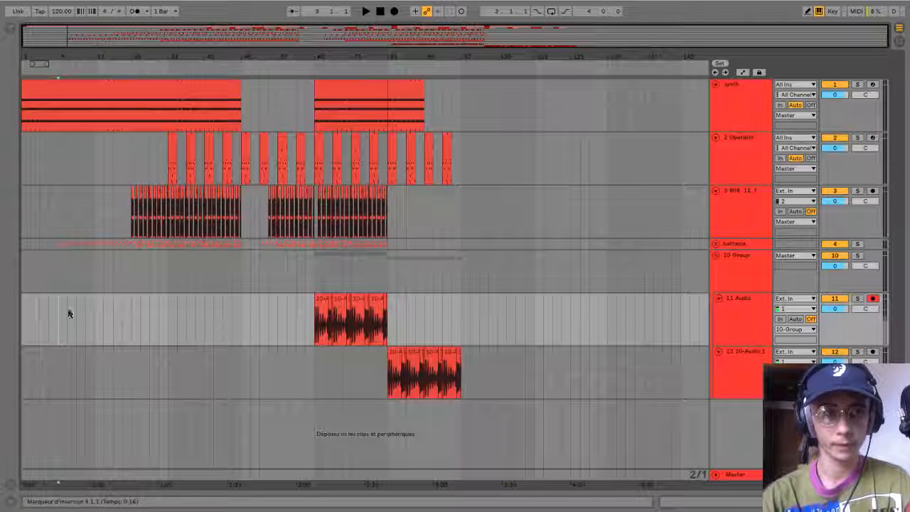
left_click(395, 11)
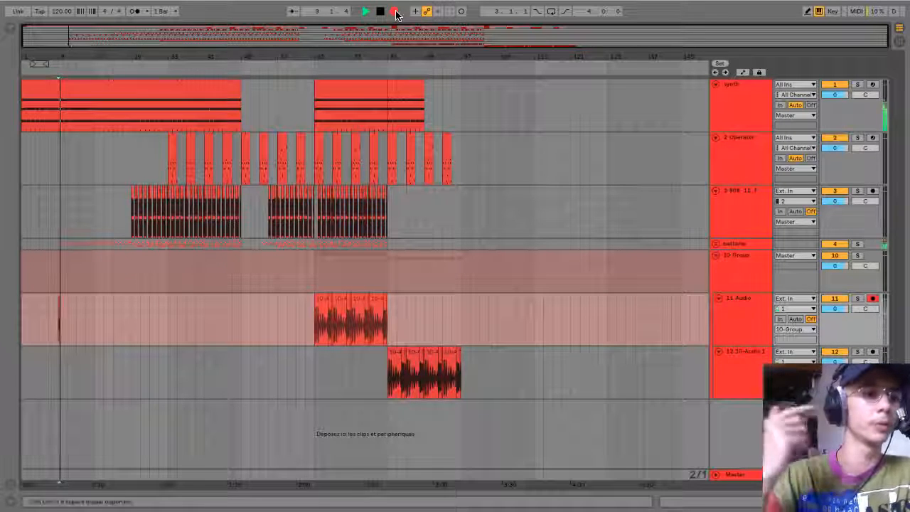
key("space")
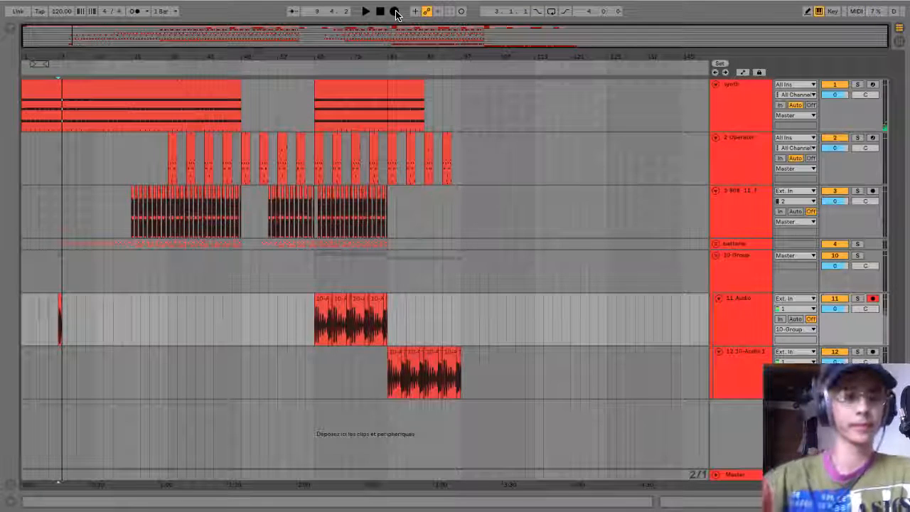
left_click(396, 12)
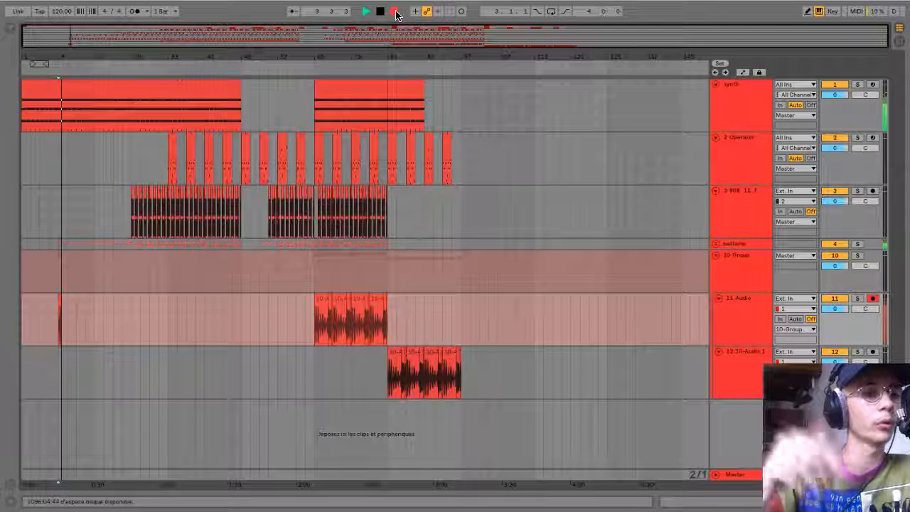
key("space")
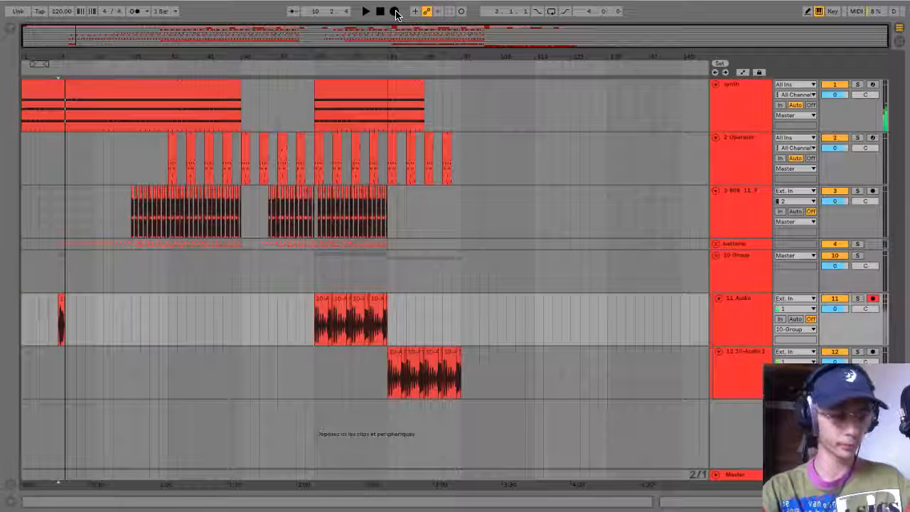
Solo the 10 Group, play the new vocal take from bar 9, and open its clip to inspect the waveform.
left_click_drag(106, 35, 83, 341)
left_click(78, 340)
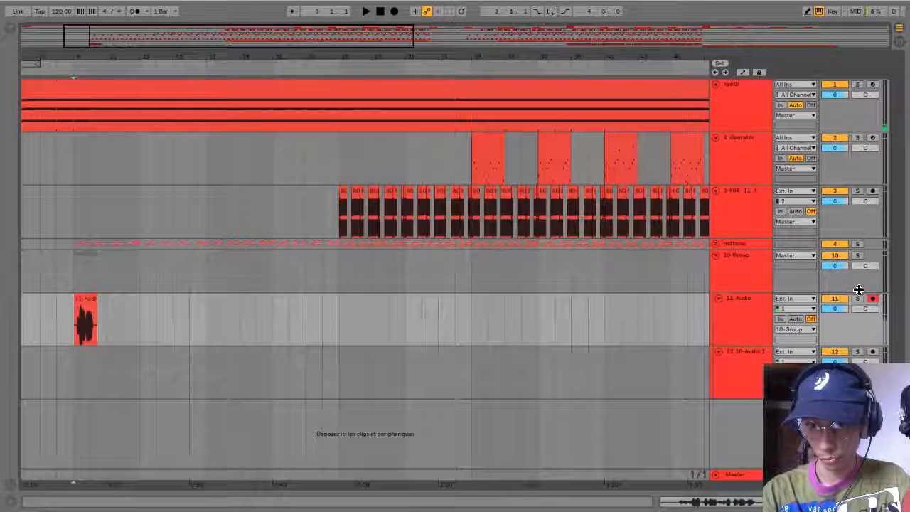
left_click(856, 256)
key("space")
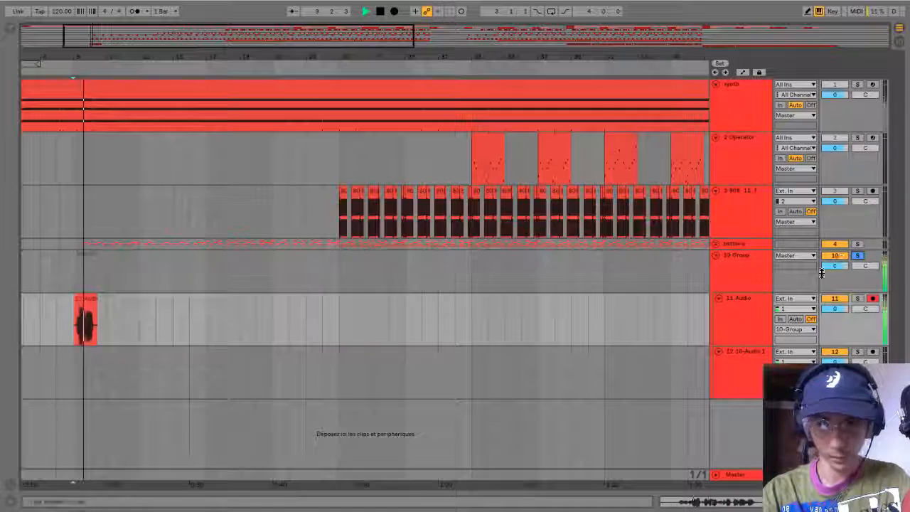
double_click(86, 320)
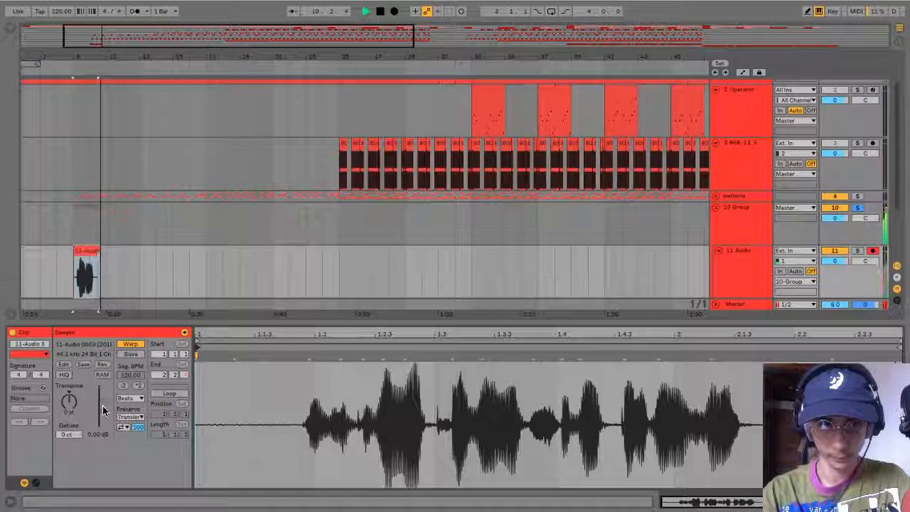
Insert a new audio track directly below 11 Audio inside the vocal group.
left_click(755, 278)
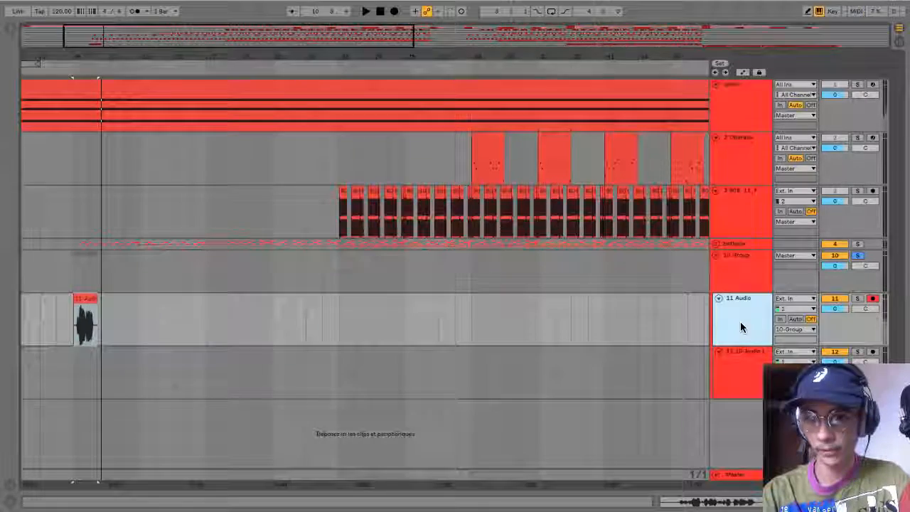
scroll(240, 322, "down", 1)
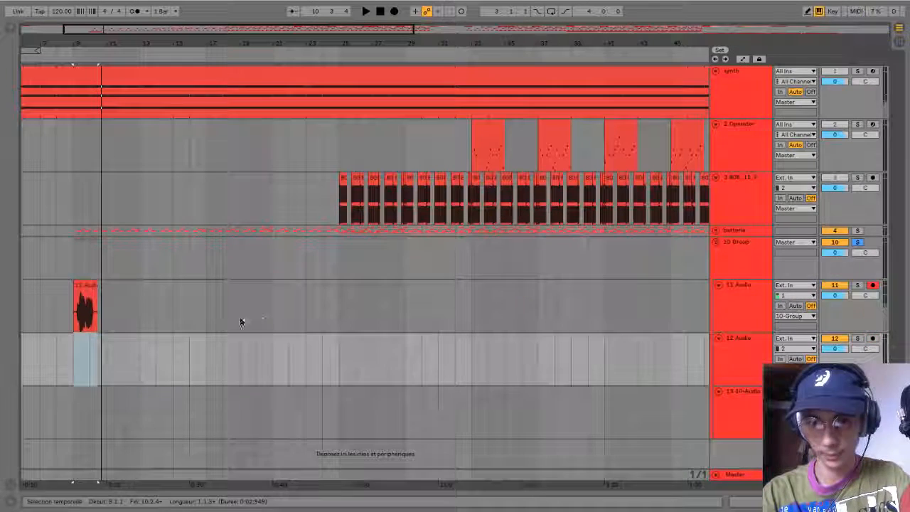
left_click(113, 300)
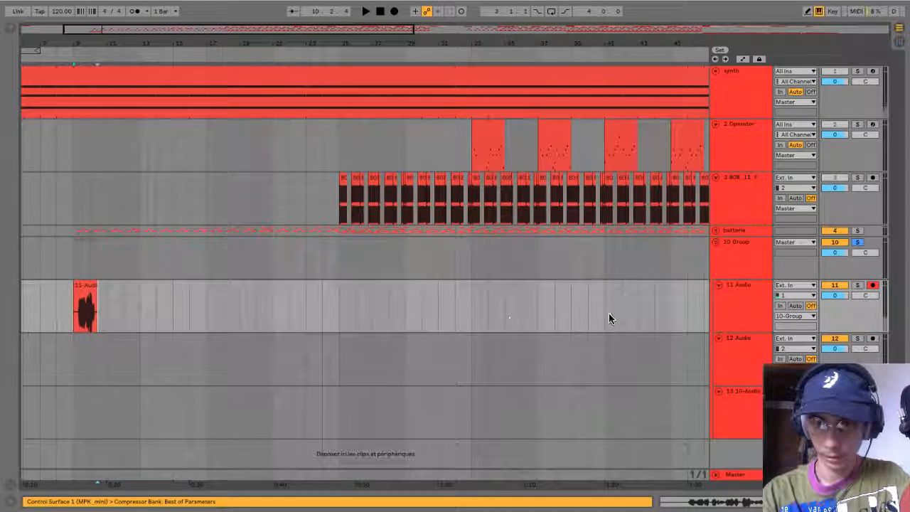
Insert a Reverb between the Ping Pong Delay and the Compressor on the 11 Audio track.
left_click(750, 288)
double_click(749, 287)
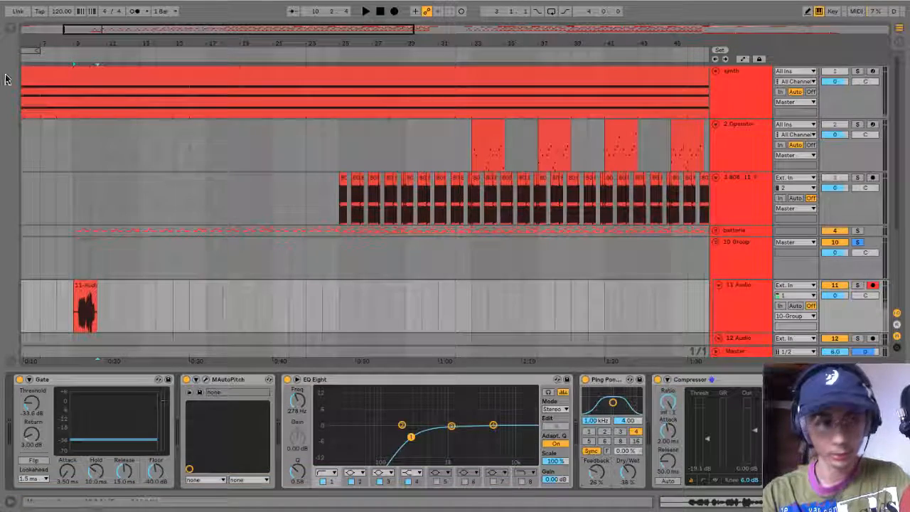
left_click(11, 28)
left_click_drag(104, 124, 647, 419)
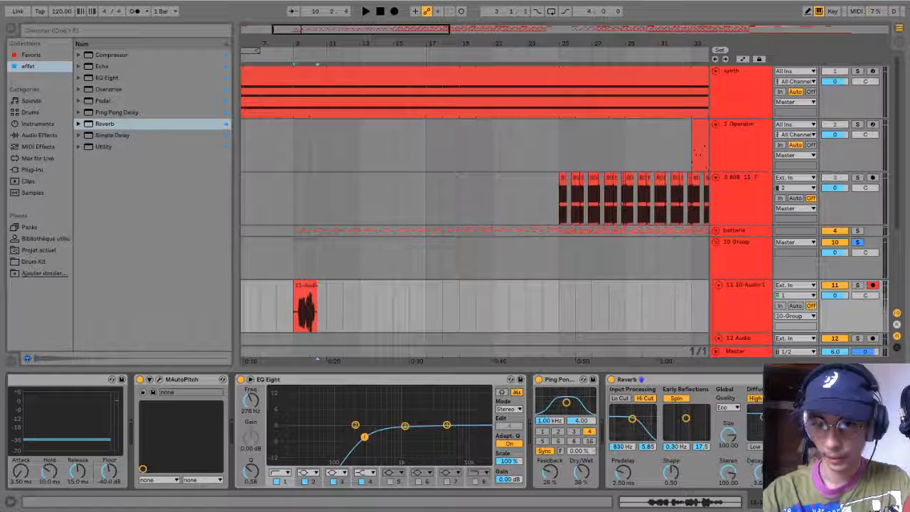
key("ctrl+alt+l")
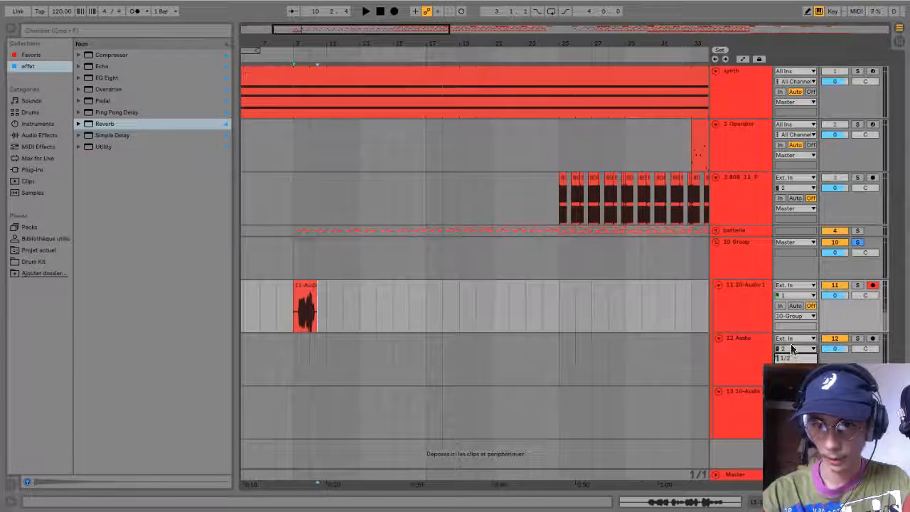
Rename the vocal group and tracks 11 and 13 as "voix", and the new audio track 12 as "voix ??".
left_click(743, 301)
key("ctrl+r")
type("3")
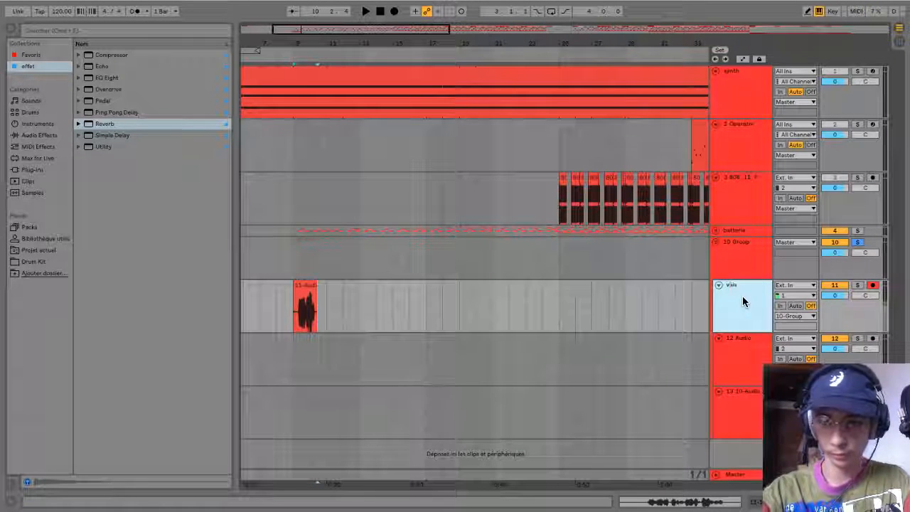
left_click(743, 270)
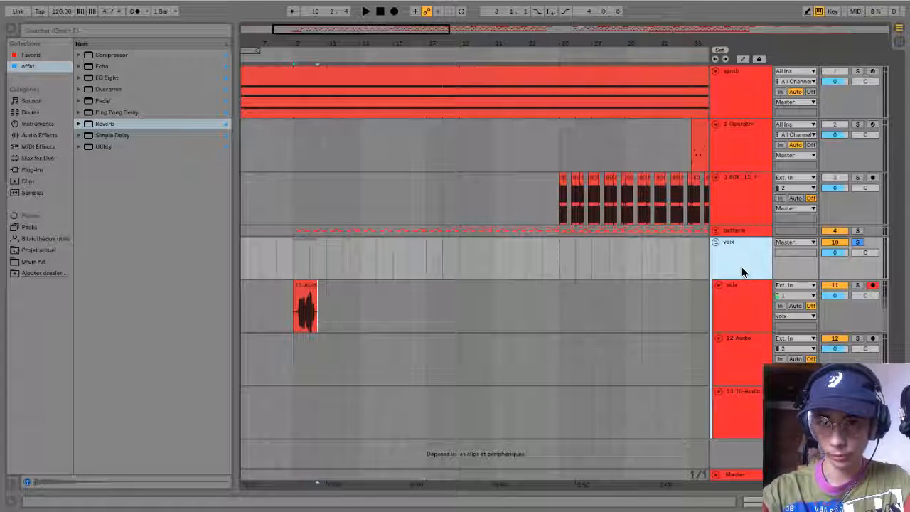
left_click(730, 393)
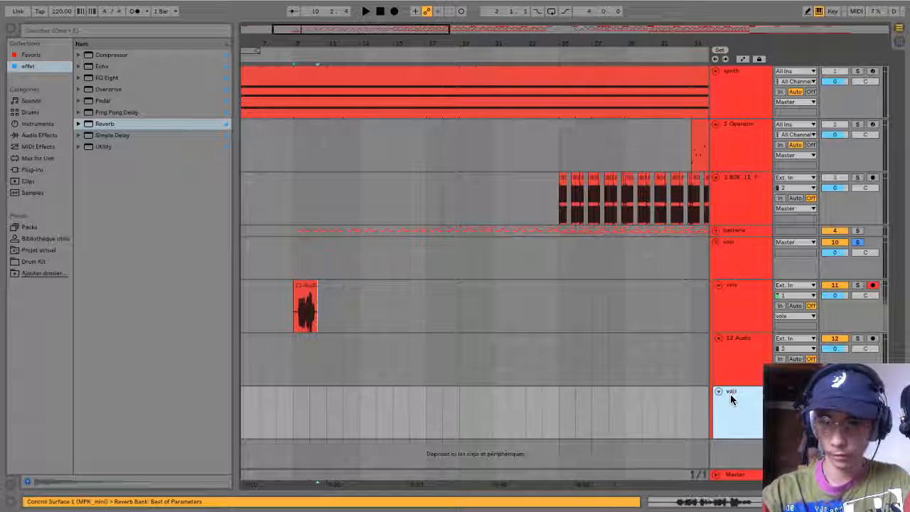
left_click_drag(729, 394, 741, 346)
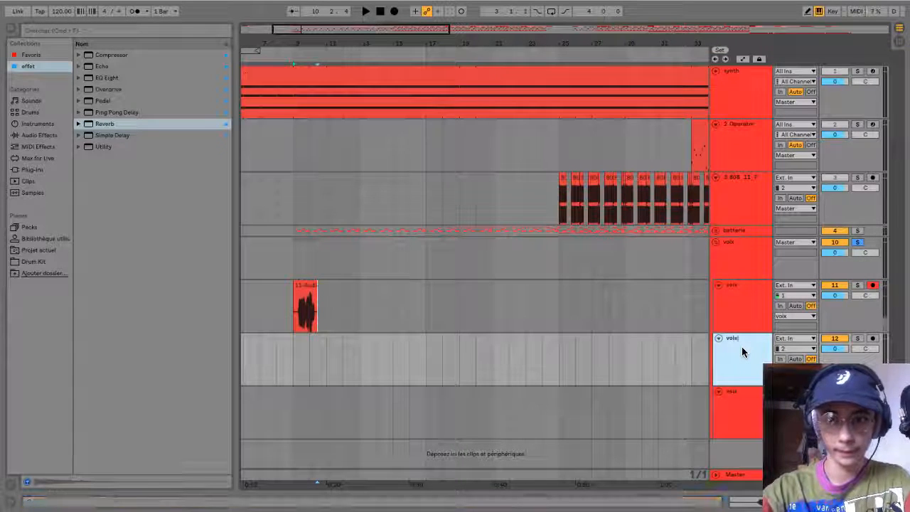
type("2")
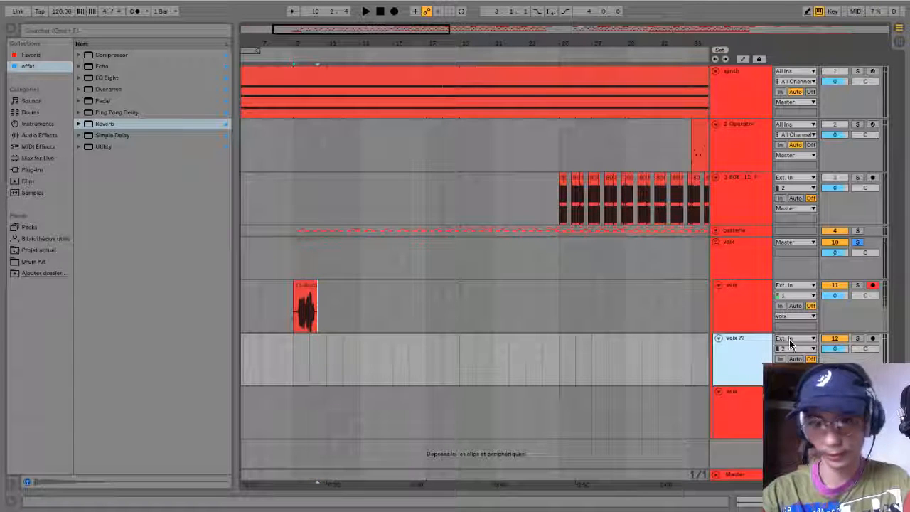
Set the voix ?? track's input to voix, Post Mixer, arm it for recording, and check the signal by playing from bar 9.
left_click(789, 341)
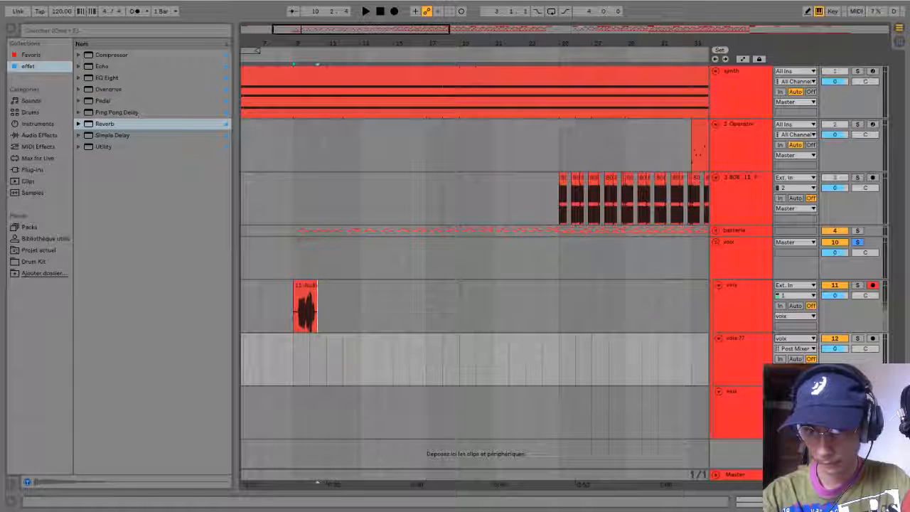
double_click(305, 304)
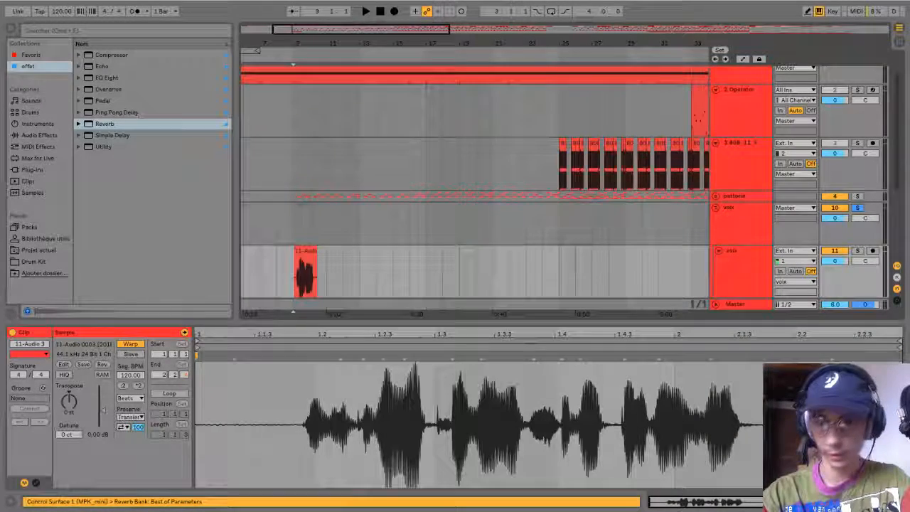
key("space")
key("ctrl+alt+l")
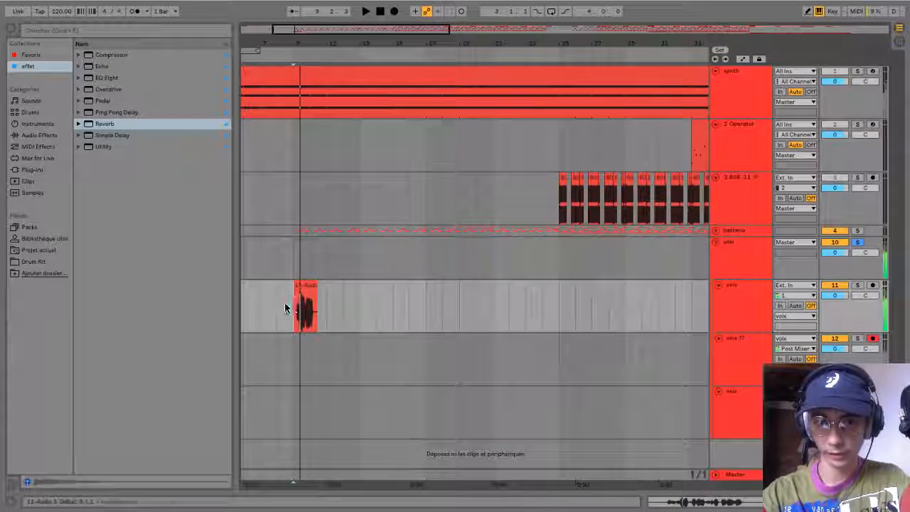
key("space")
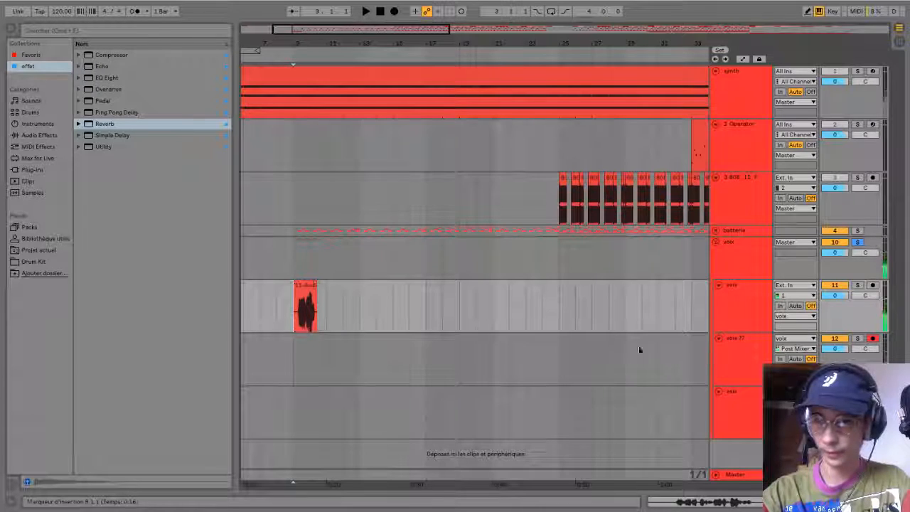
Record the processed vocal with its reverb tail onto the voix ?? track from bar 9 for about four bars.
left_click(394, 12)
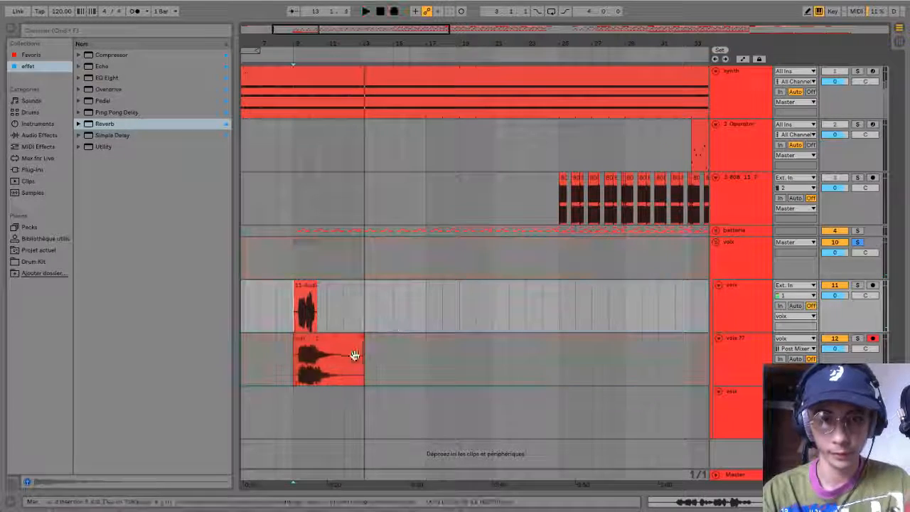
key("space")
left_click(380, 364)
Reverse the recorded clip on the voix ?? track and move it earlier so its end lines up with the end of the vocal clip above.
left_click(304, 297)
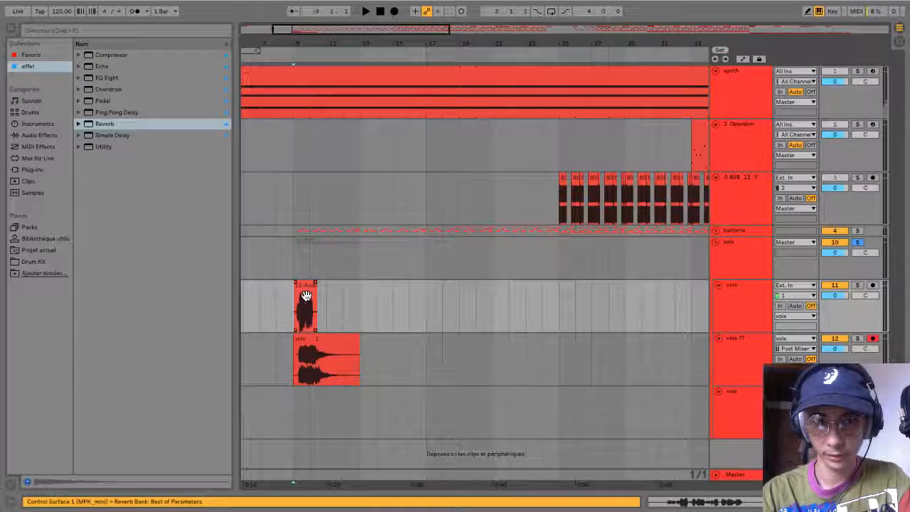
left_click(306, 295)
left_click_drag(361, 45, 362, 36)
left_click(369, 346)
left_click_drag(370, 346, 331, 347)
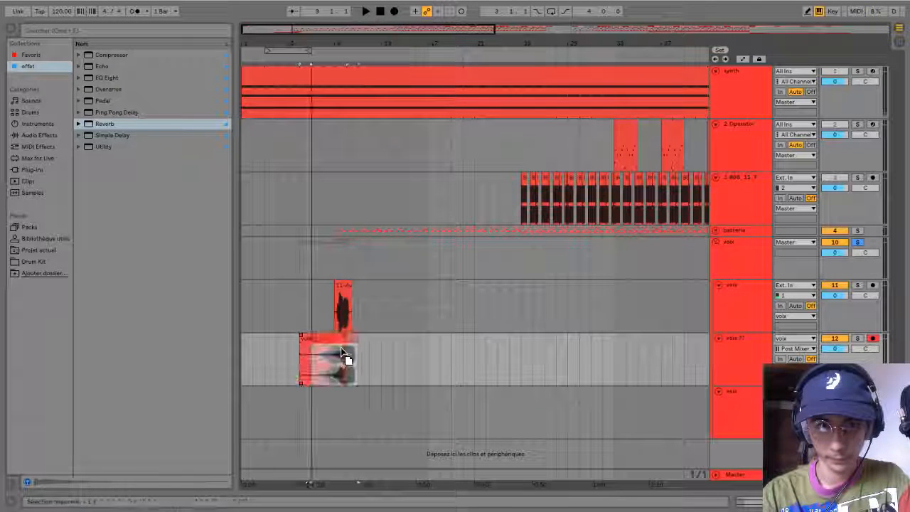
left_click_drag(348, 48, 350, 67)
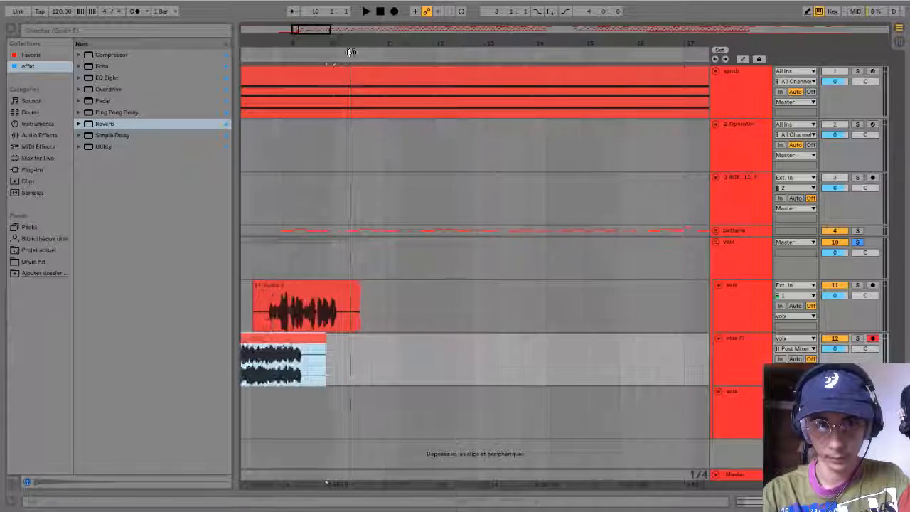
left_click_drag(291, 346, 328, 340)
Solo voix track 11 and play its vocal clip from bar 9.
left_click(307, 297)
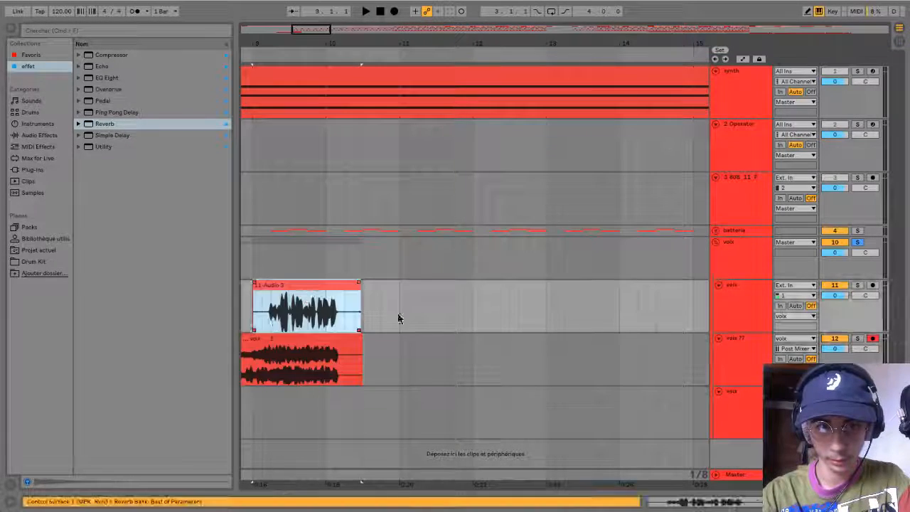
key("space")
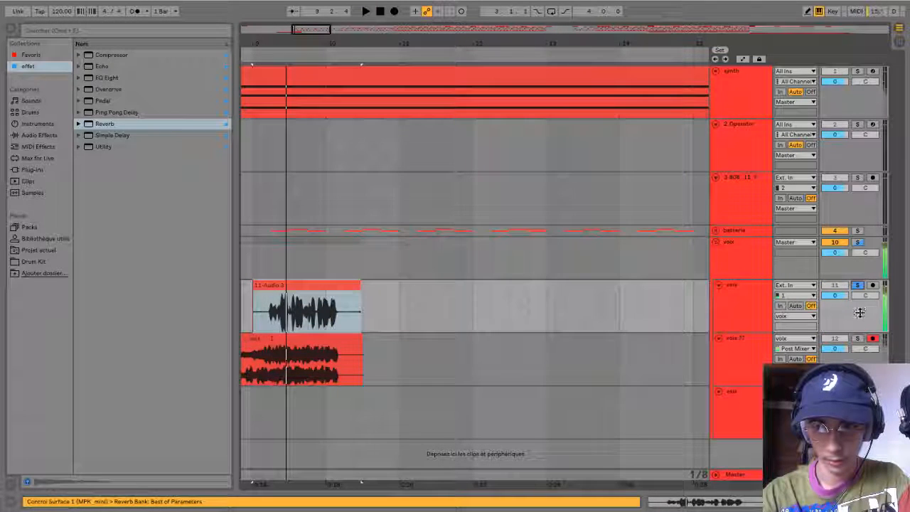
Take the vocal track out of solo and play the full mix from bar 7 with the reversed vocal effect.
left_click(857, 338)
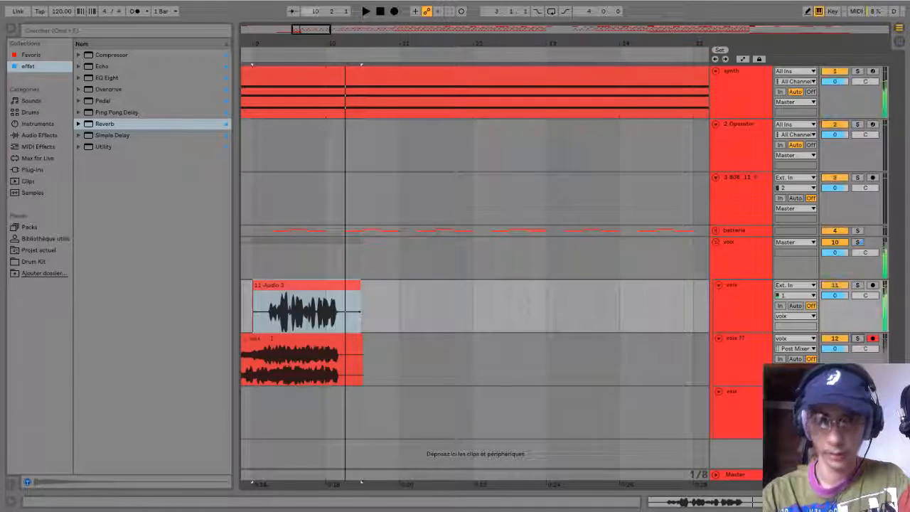
scroll(348, 289, "down", 6)
left_click(316, 312)
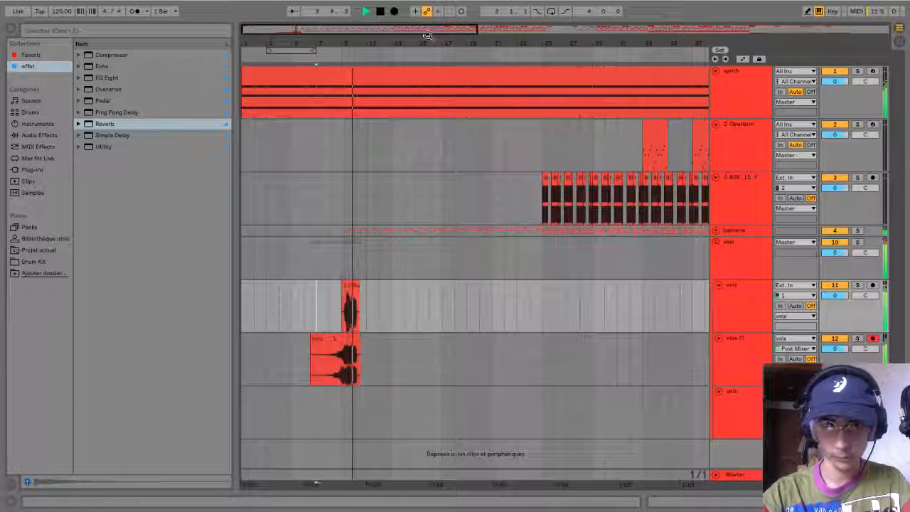
key("minus")
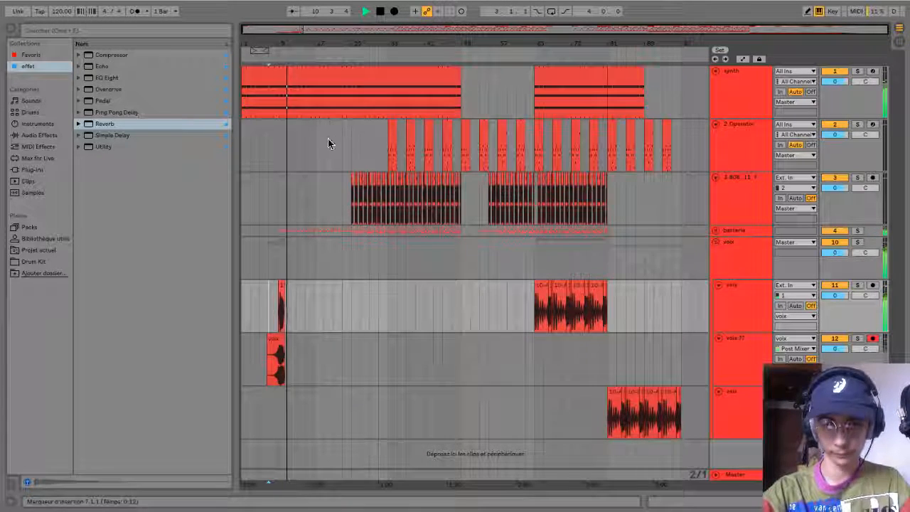
key("space")
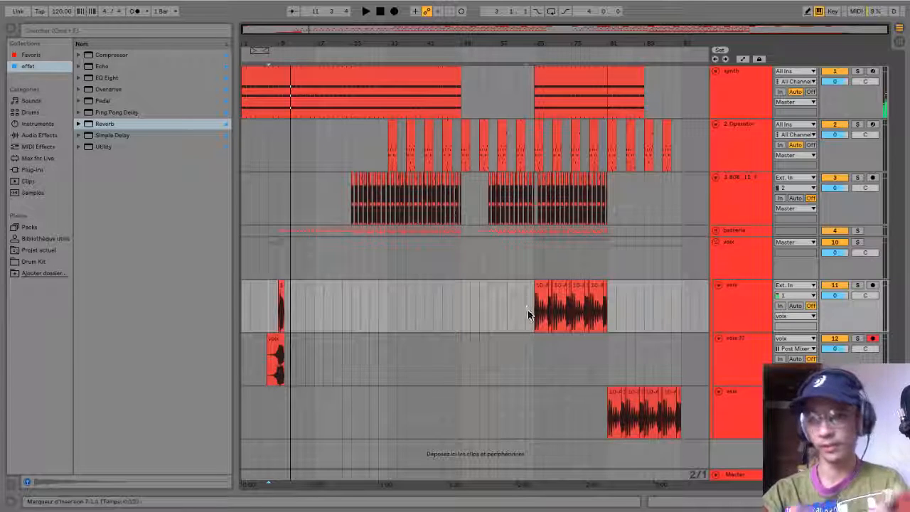
left_click(561, 306)
left_click_drag(631, 299, 583, 392)
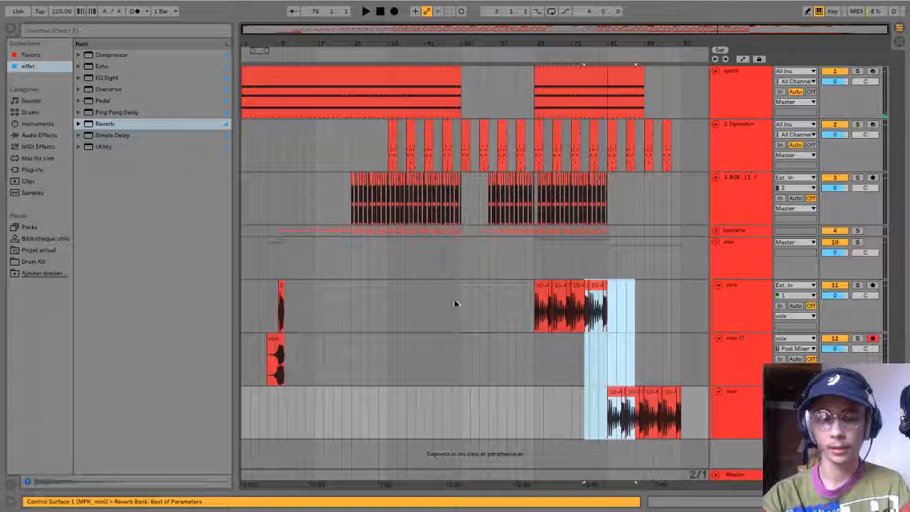
left_click(269, 317)
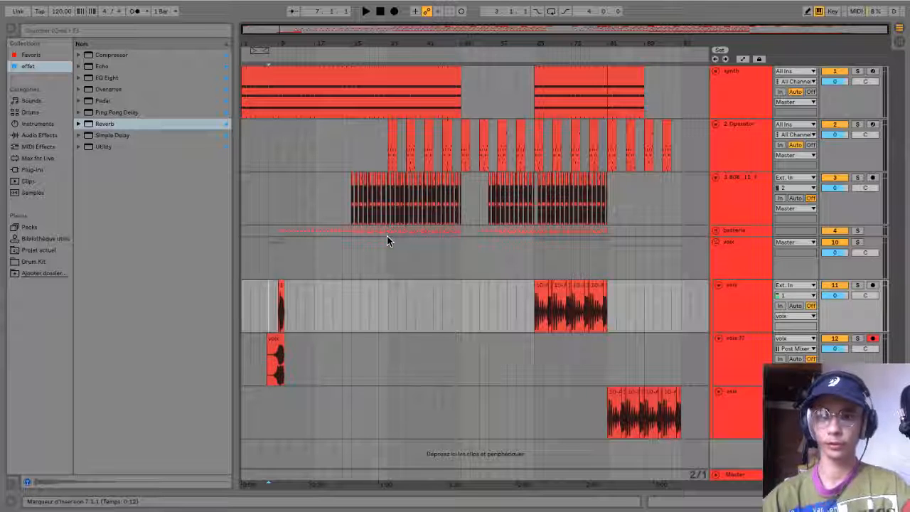
Switch off the Limiter on the Master track and play the 808 section from bar 25.
double_click(743, 474)
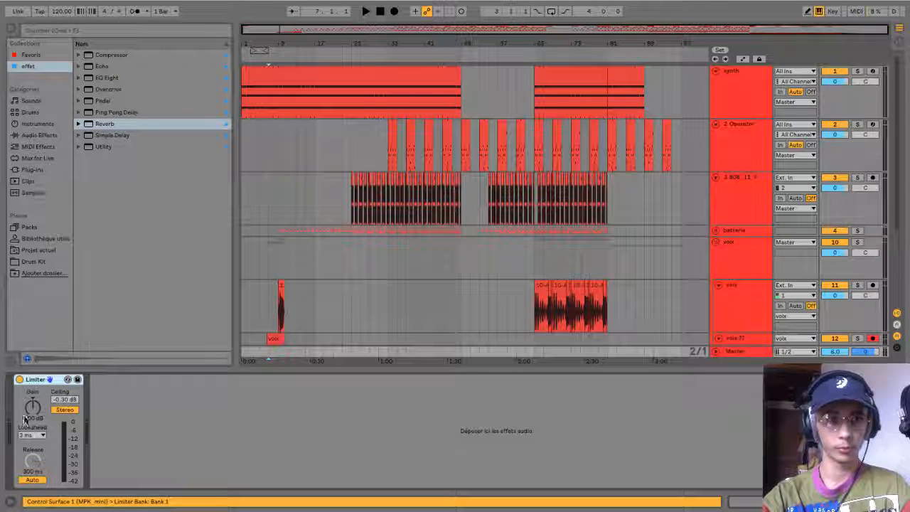
left_click(19, 379)
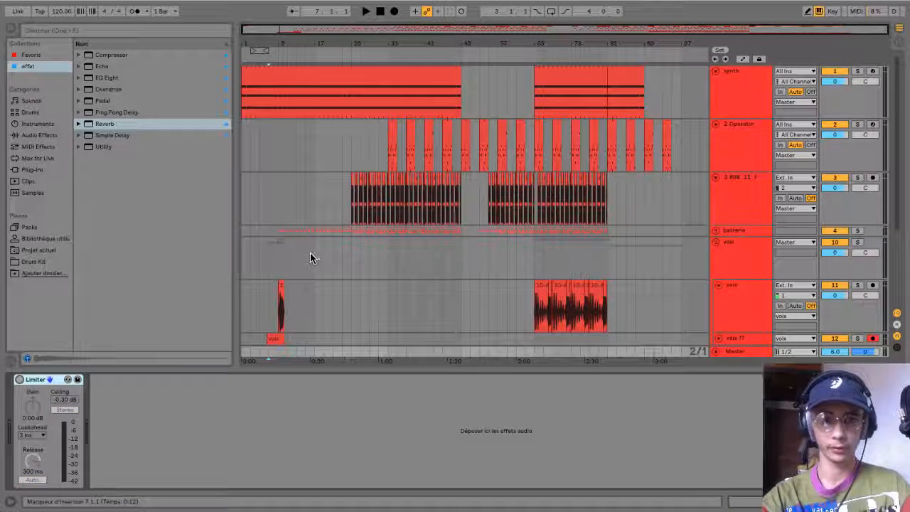
left_click(351, 253)
key("space")
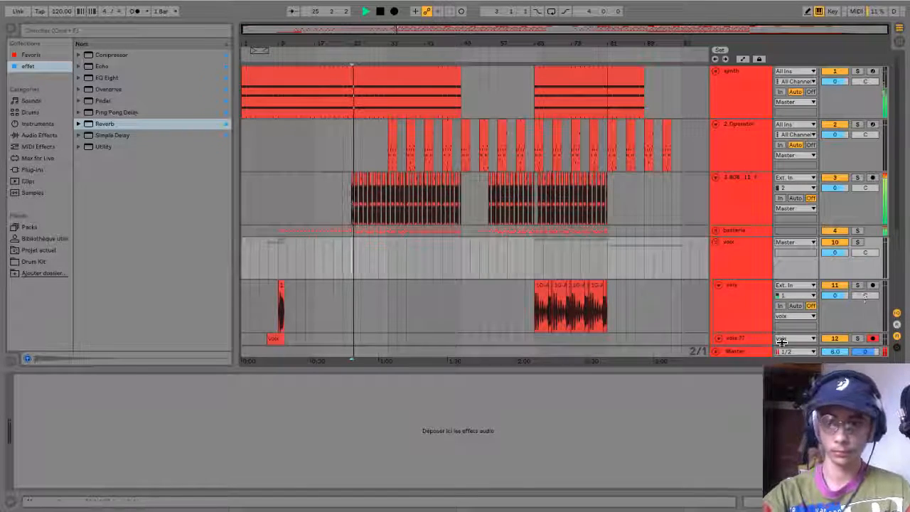
Load iZotope Ozone 7 on the Master and boost its EQ low shelf 5.4 dB near 348 Hz and high shelf 5.4 dB at 10.5 kHz.
left_click(743, 351)
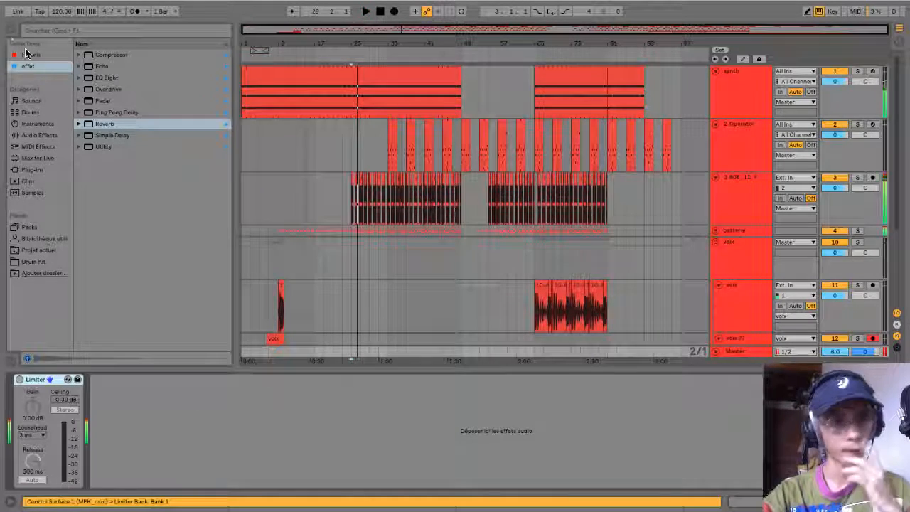
left_click(31, 55)
left_click(117, 112)
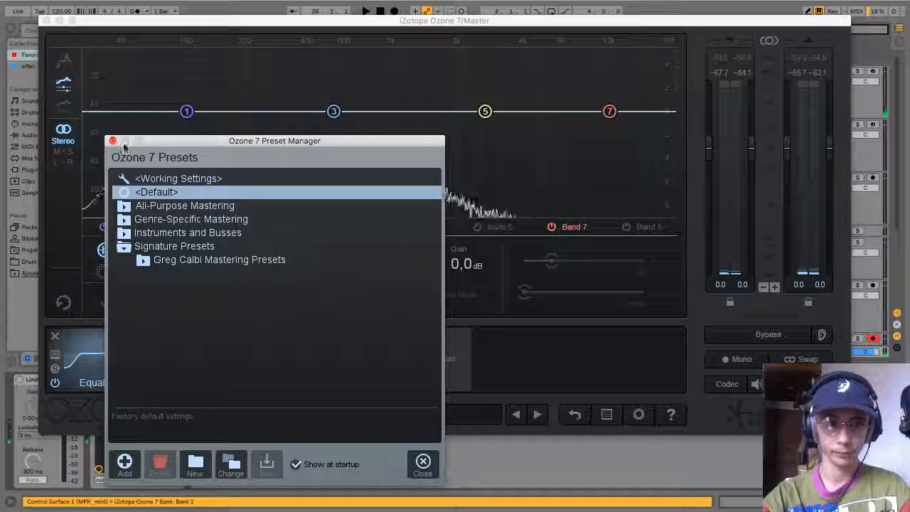
left_click(113, 141)
left_click_drag(186, 111, 302, 44)
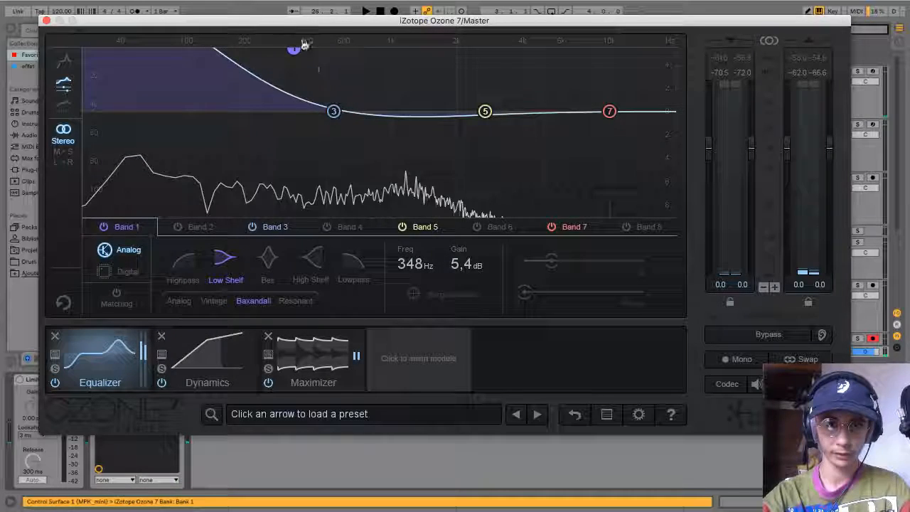
left_click_drag(609, 111, 615, 48)
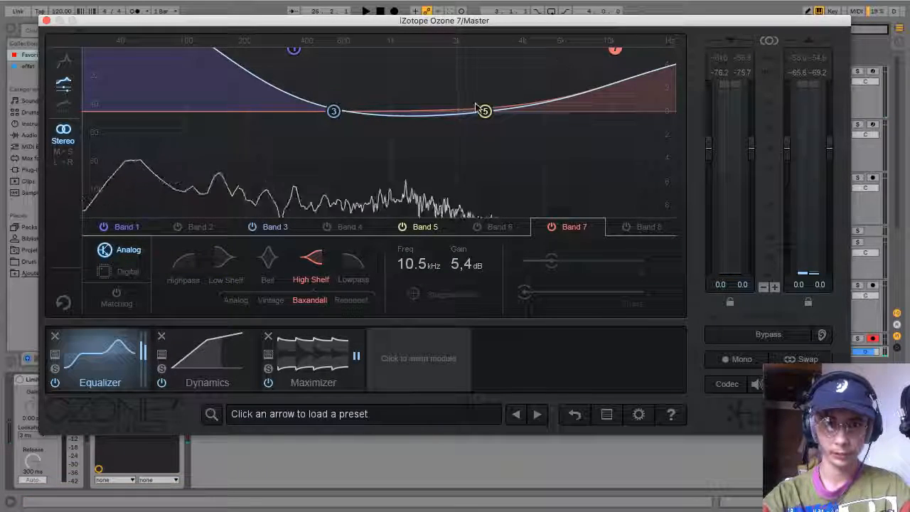
Remove Ozone's Dynamics module, set the Maximizer to IRC IV mode and lower its threshold.
left_click(195, 340)
key("BackSpace")
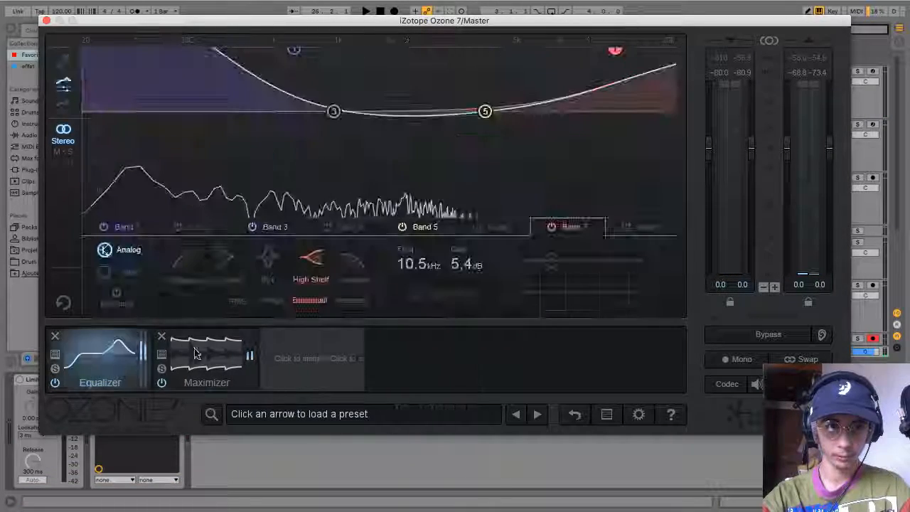
left_click(195, 353)
left_click(133, 181)
left_click(137, 221)
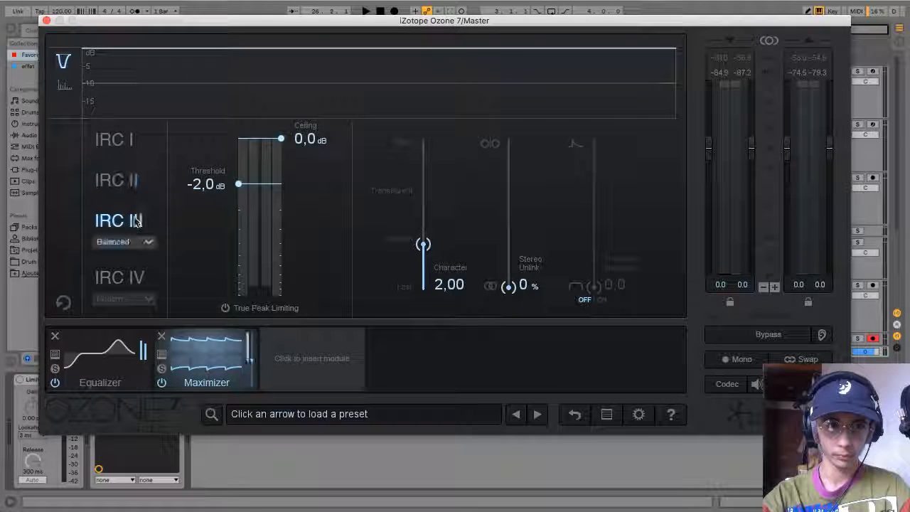
left_click(132, 278)
left_click_drag(209, 186, 211, 321)
Insert a Vintage Limiter module in Ozone, lower its threshold and close the plug-in window.
left_click(289, 349)
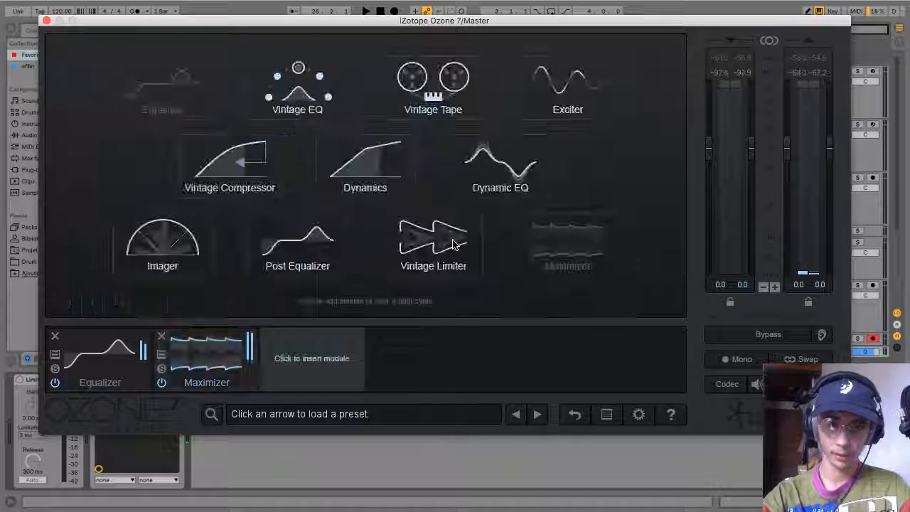
left_click(435, 239)
mouse_move(327, 186)
left_mouse_down()
mouse_move(334, 223)
mouse_move(346, 238)
mouse_move(353, 234)
left_mouse_up()
left_click(46, 21)
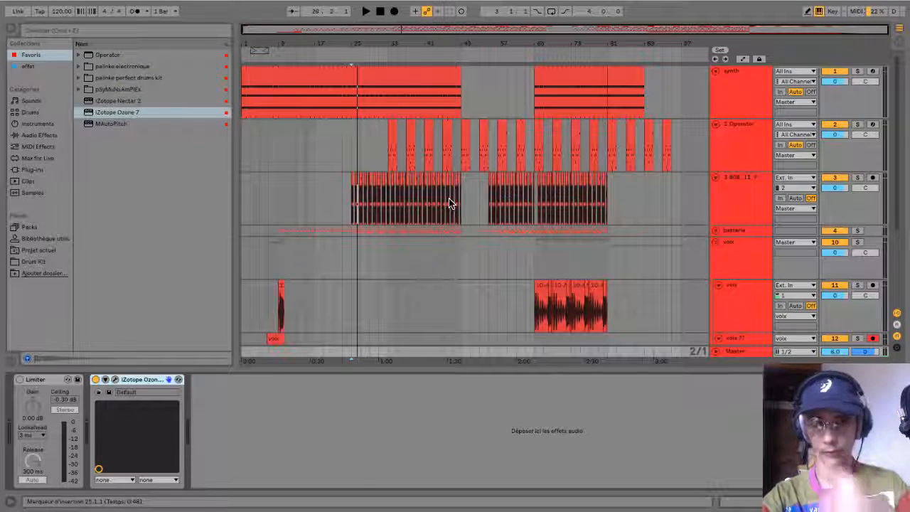
Hide the browser and briefly play the song from bar 1 with the synth track's devices shown.
left_click(258, 159)
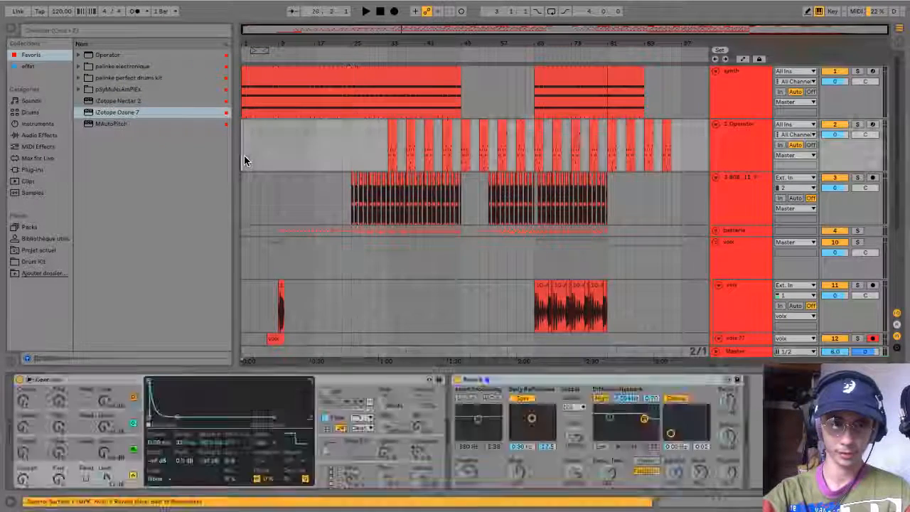
left_click(9, 32)
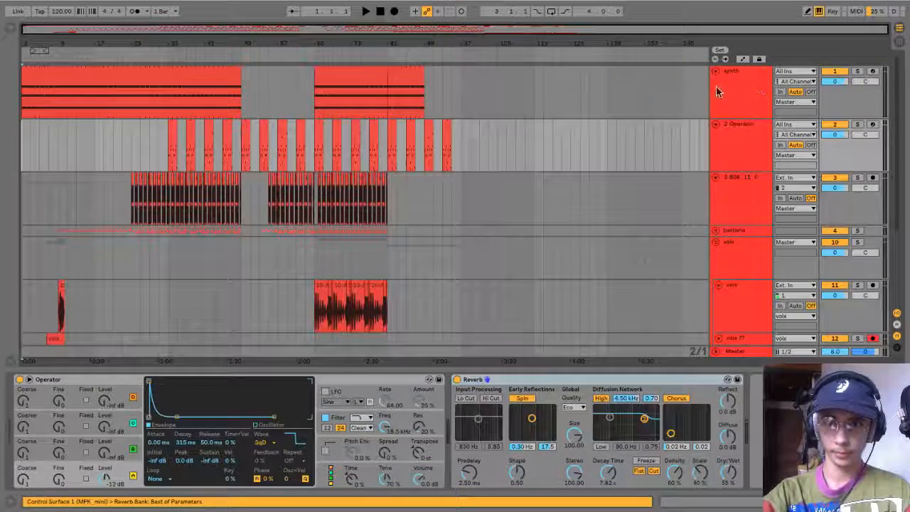
left_click(767, 86)
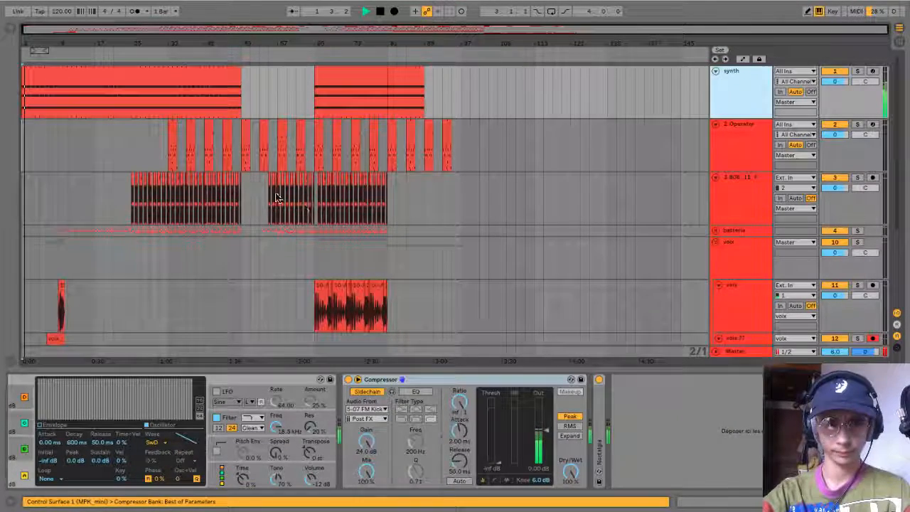
key("space")
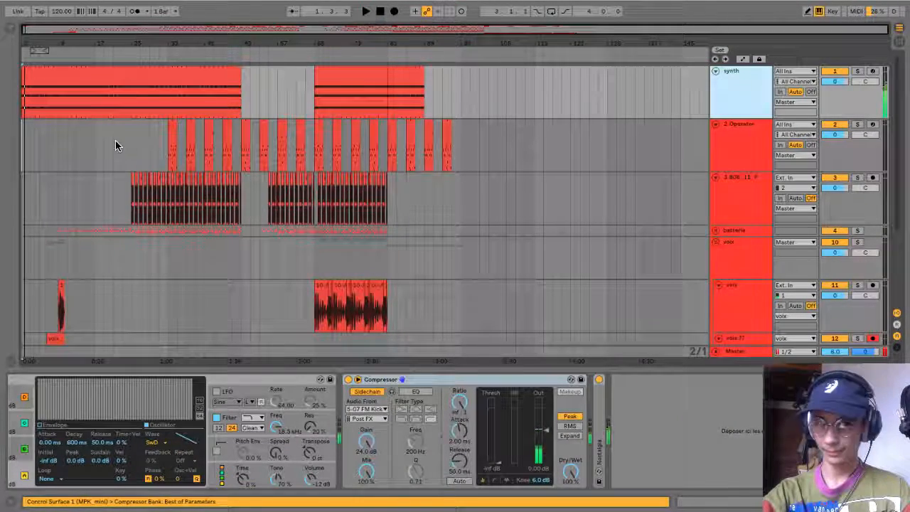
Play the arrangement from bar 65, where the synth and vocals come back in, to about bar 76.
left_click(306, 97)
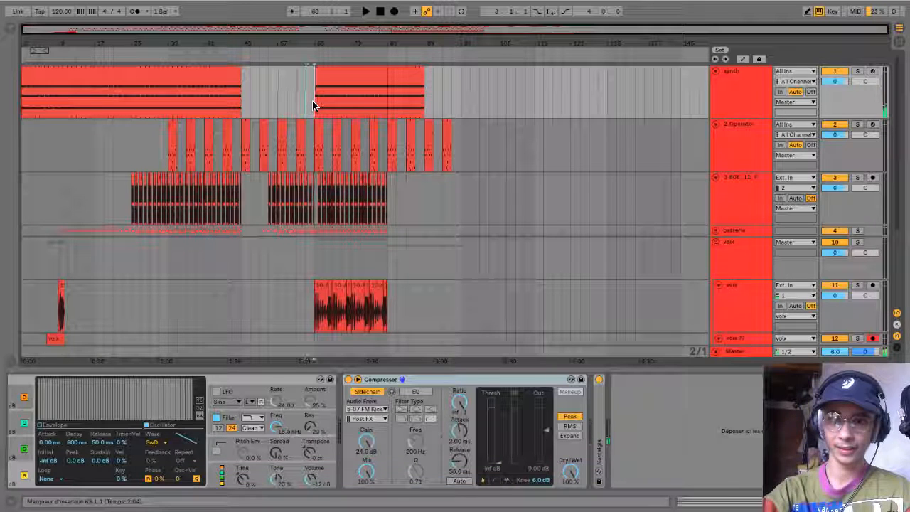
key("space")
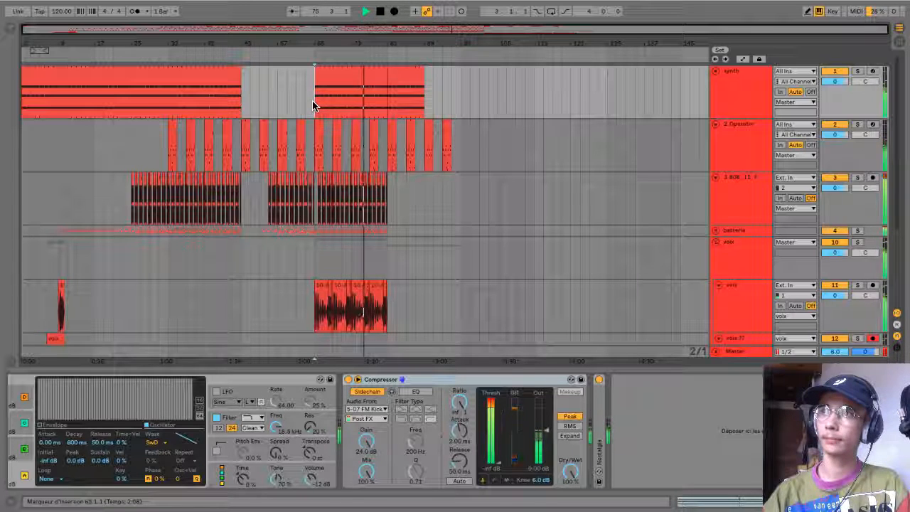
key("space")
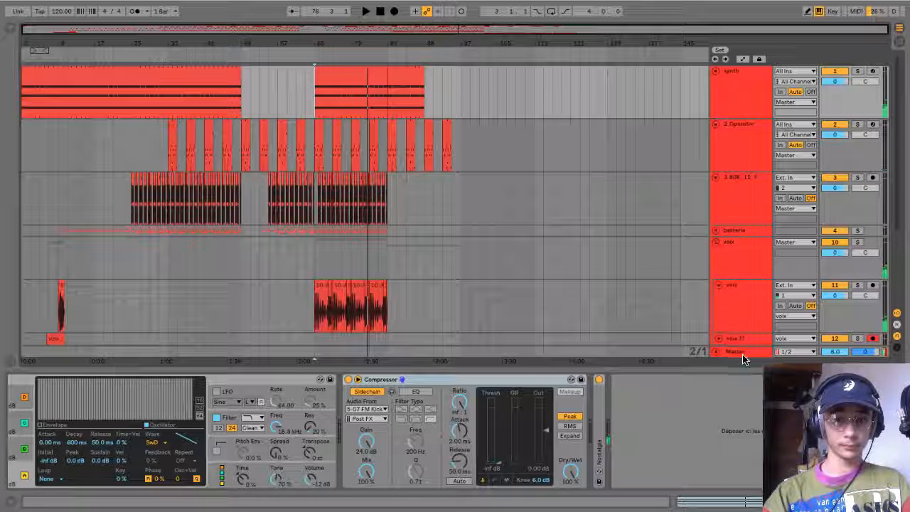
Deactivate the synth track and hide the device view.
left_click(833, 73)
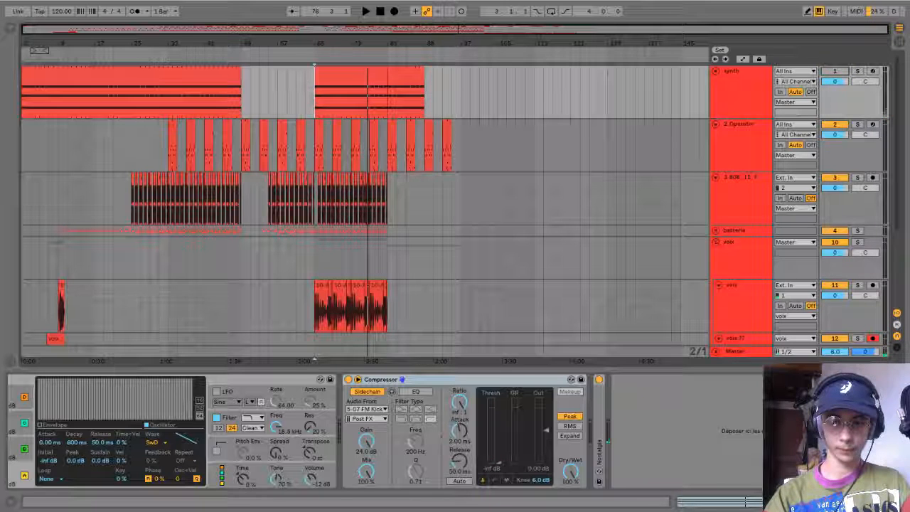
key("super+alt+l")
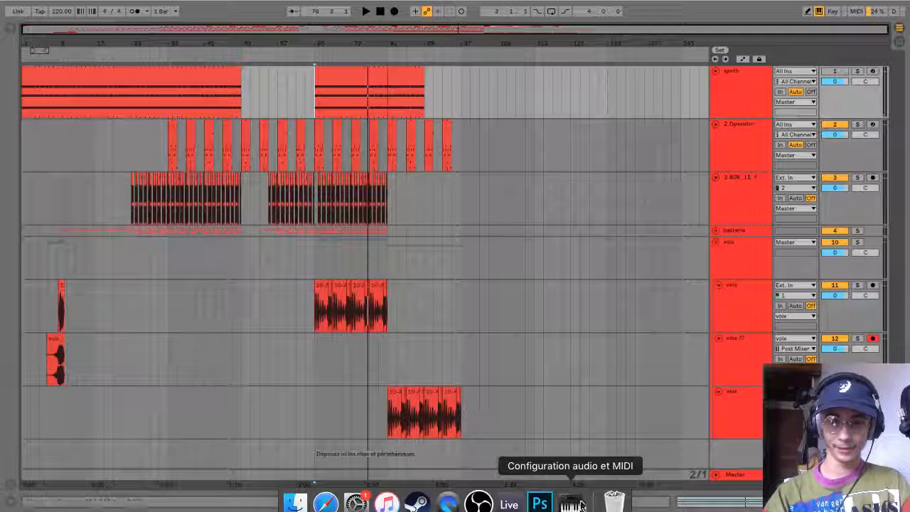